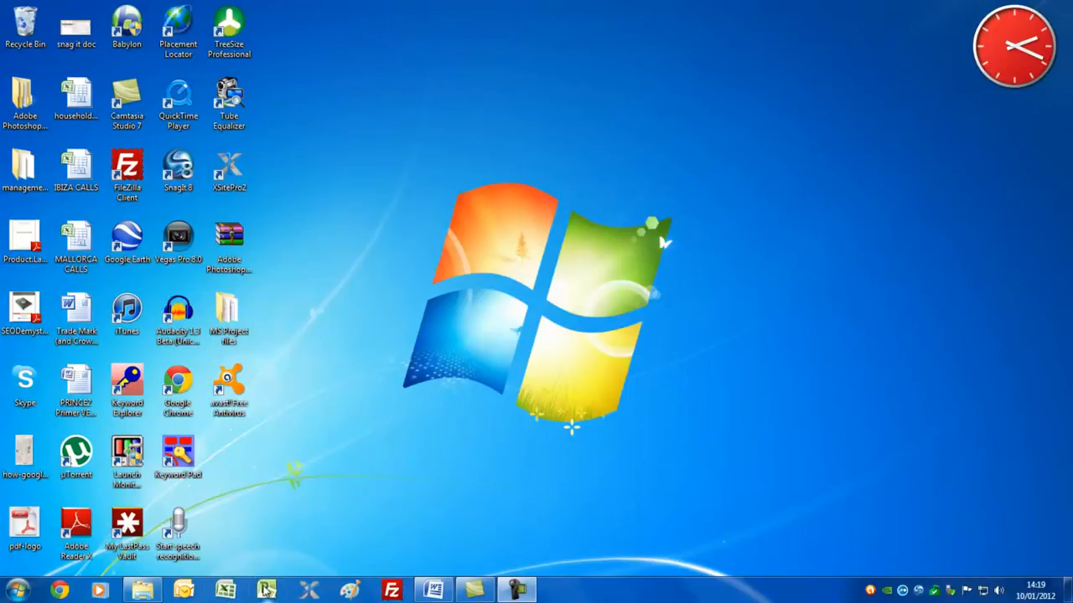
Open Microsoft Project and set the new project's start date to 16 January 2012.
{"action": "left_click", "coordinate": [265, 590]}
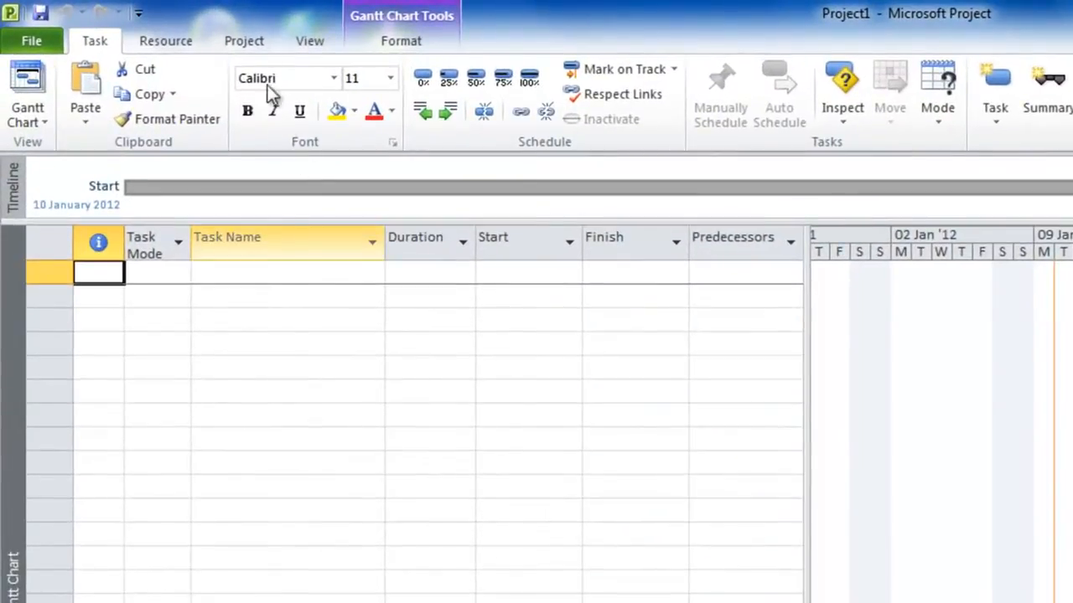
{"action": "left_click", "coordinate": [259, 31]}
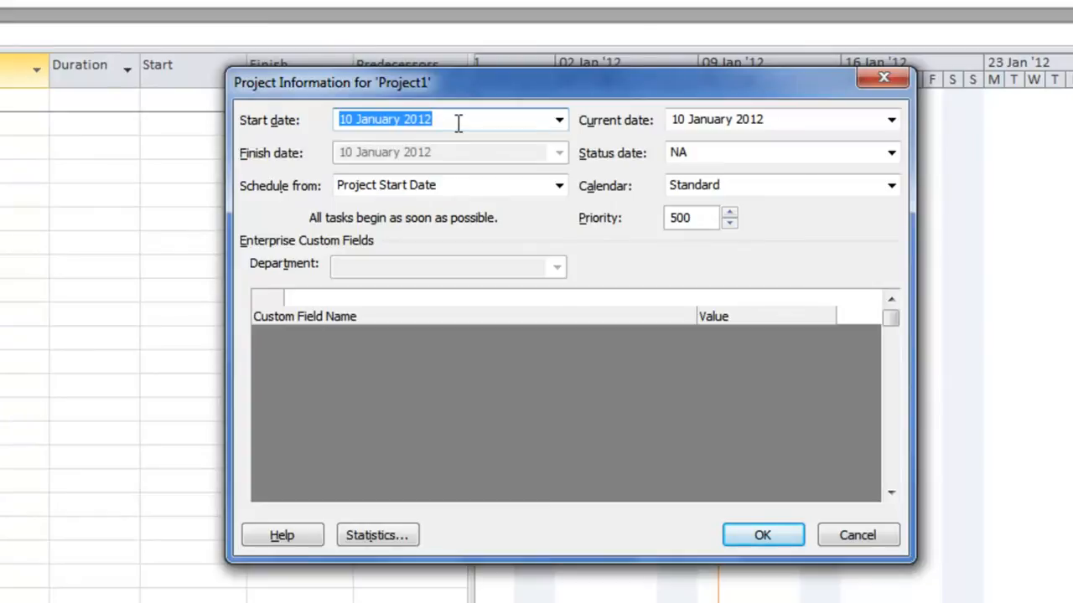
{"action": "left_click", "coordinate": [559, 120]}
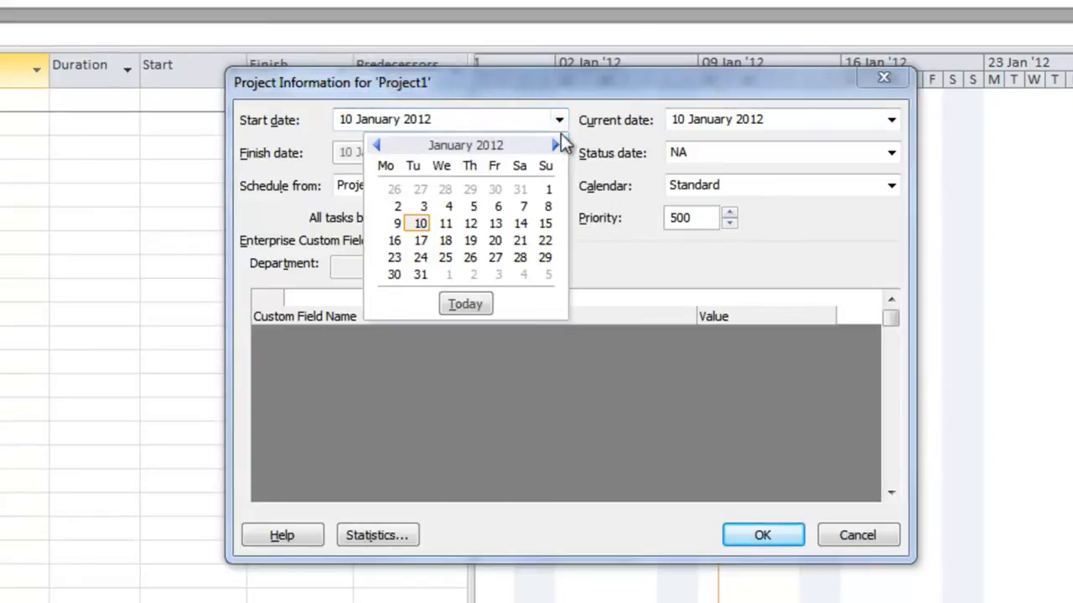
{"action": "left_click", "coordinate": [394, 242]}
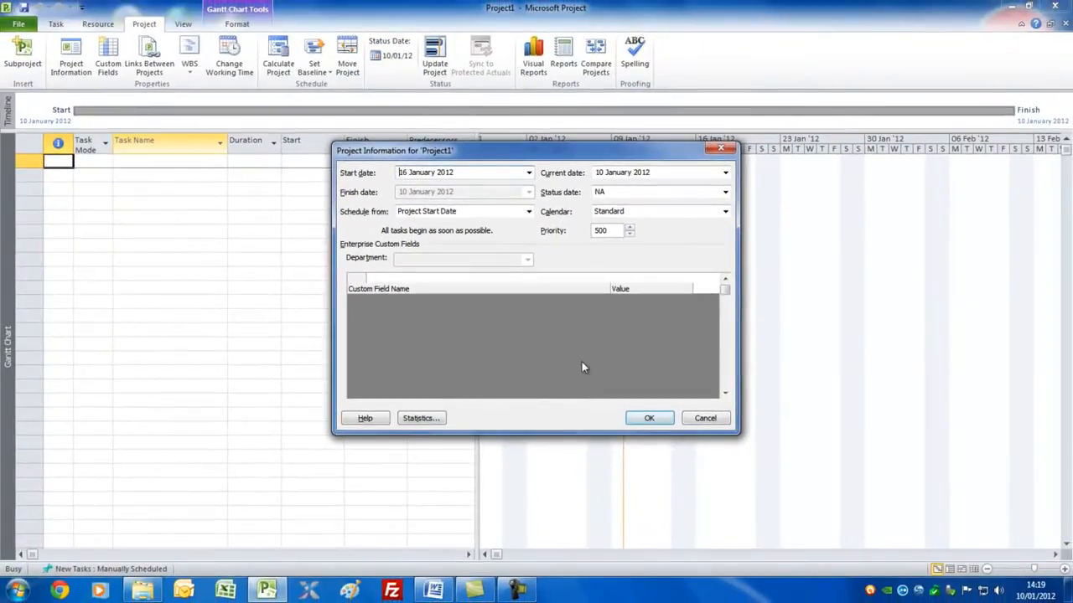
{"action": "left_click", "coordinate": [643, 420]}
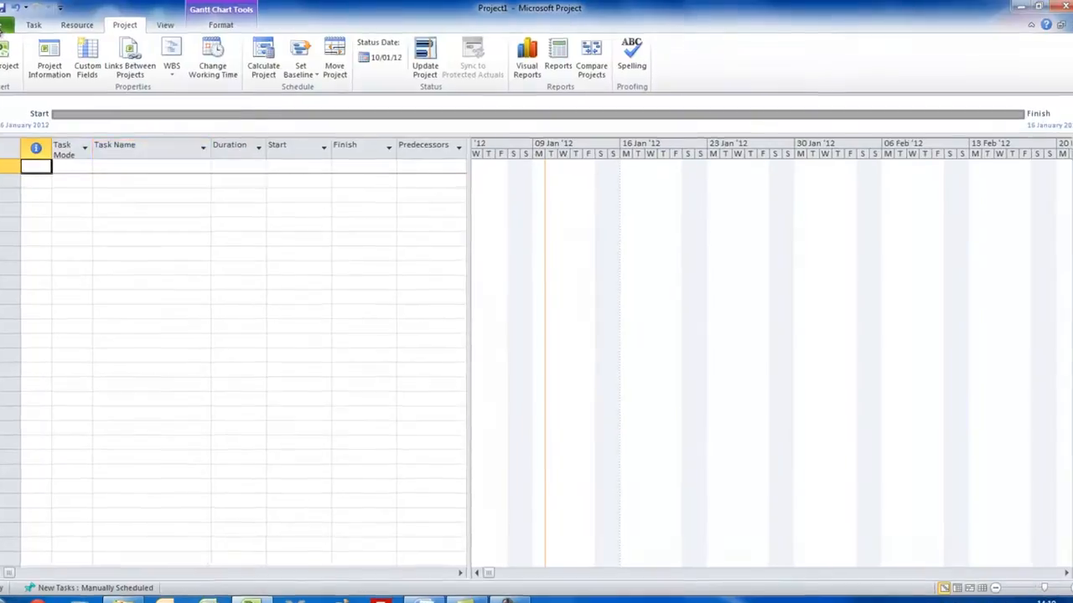
Examine the project options for currency display, calendar, scheduling and calculation defaults.
{"action": "left_click", "coordinate": [20, 25]}
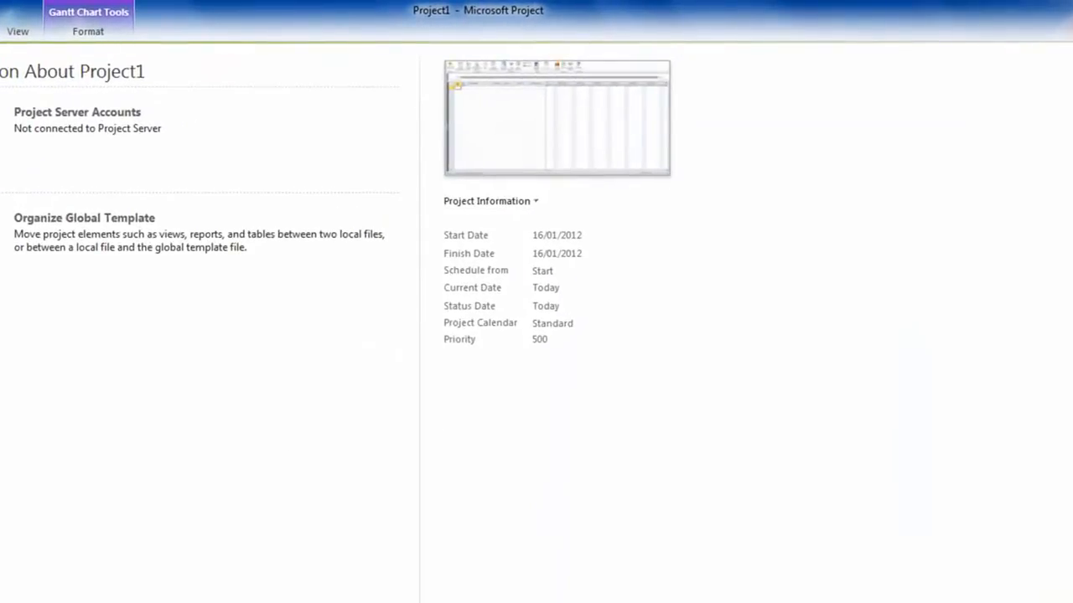
{"action": "left_click", "coordinate": [2, 369]}
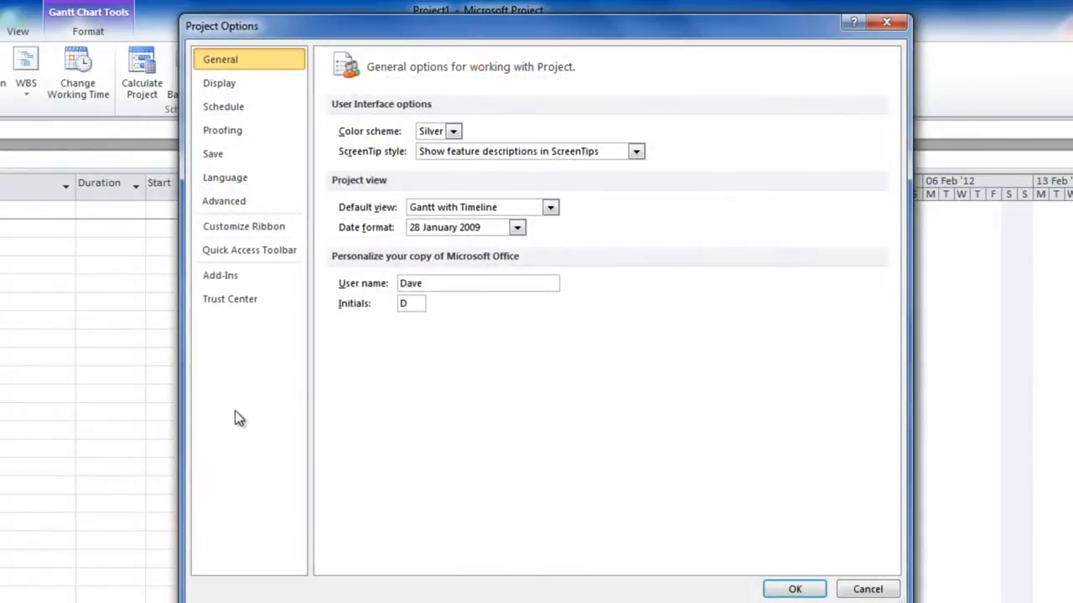
{"action": "left_click", "coordinate": [223, 87]}
{"action": "left_click_drag", "start_coordinate": [421, 191], "coordinate": [388, 191]}
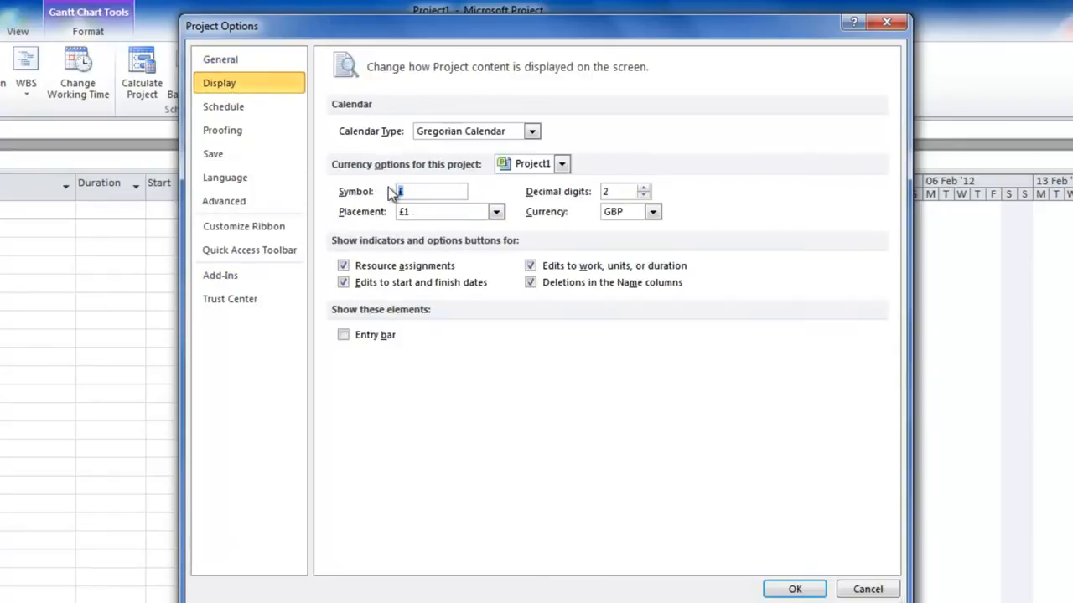
{"action": "left_click", "coordinate": [653, 212]}
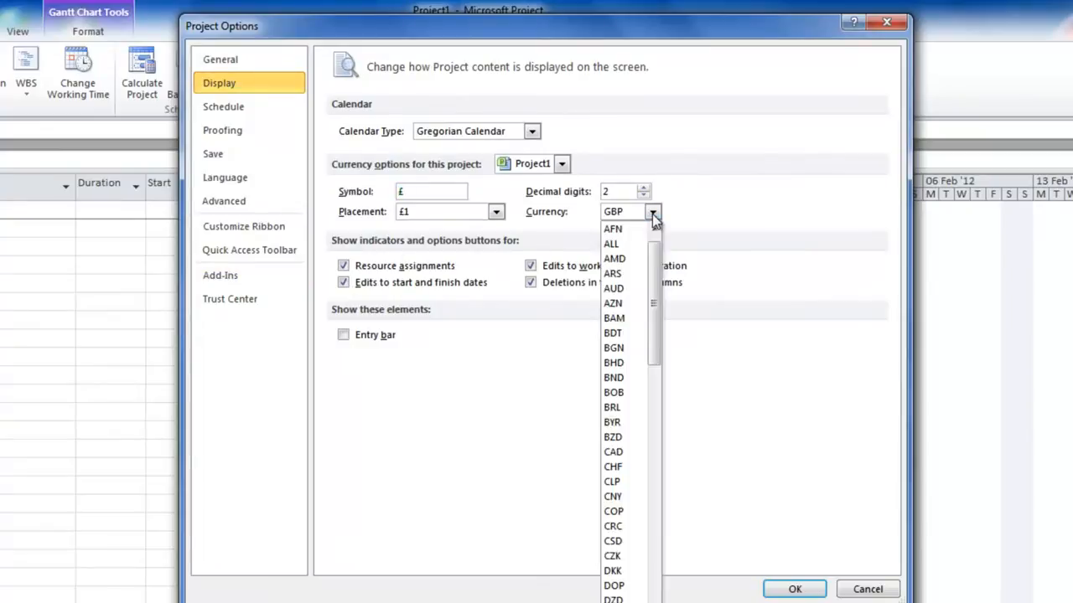
{"action": "left_click", "coordinate": [227, 109]}
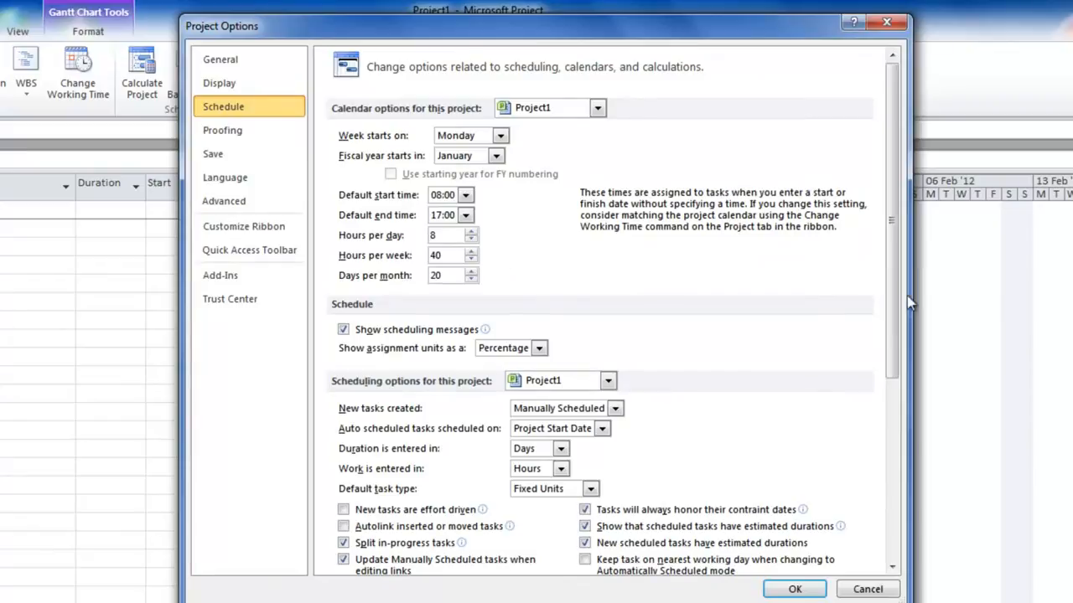
{"action": "left_click_drag", "start_coordinate": [886, 306], "coordinate": [884, 512]}
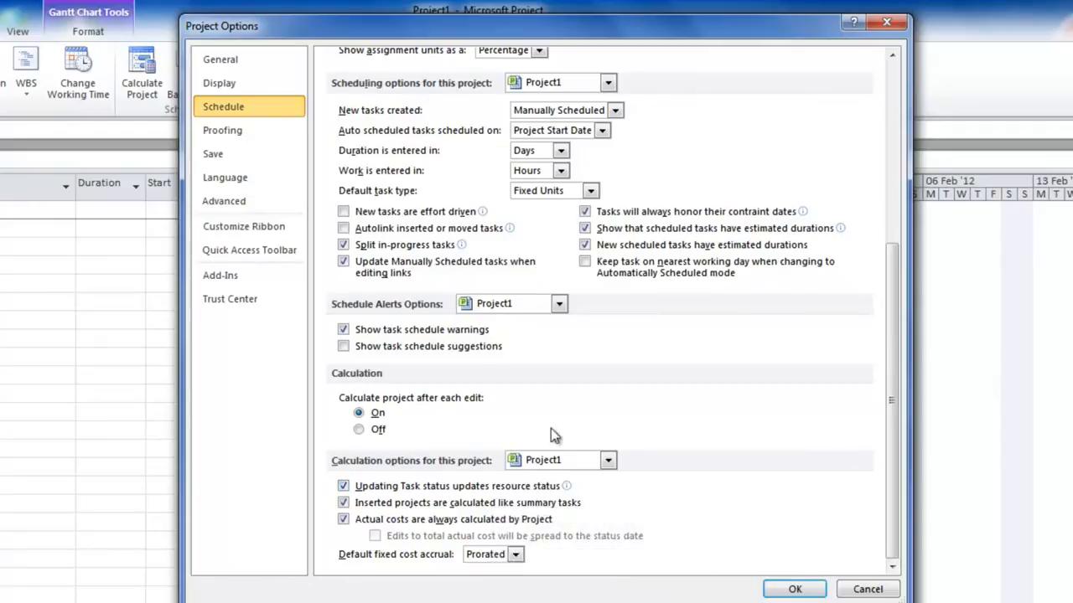
Examine the advanced project options, including the default standard rate and earned value settings, and close the options.
{"action": "left_click", "coordinate": [210, 204]}
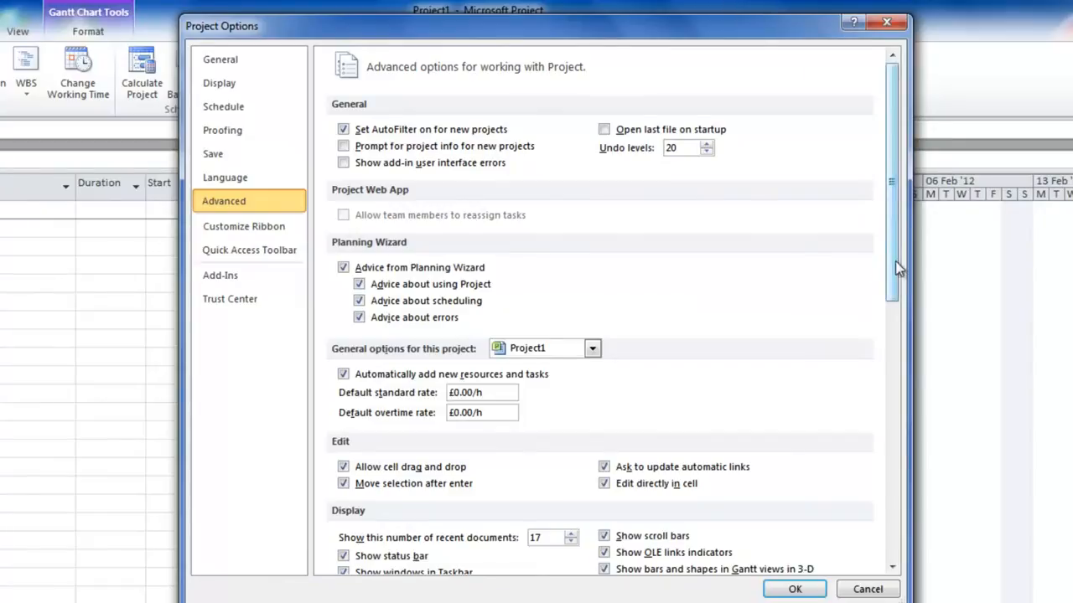
{"action": "scroll", "coordinate": [892, 268], "scroll_direction": "down", "scroll_amount": 3}
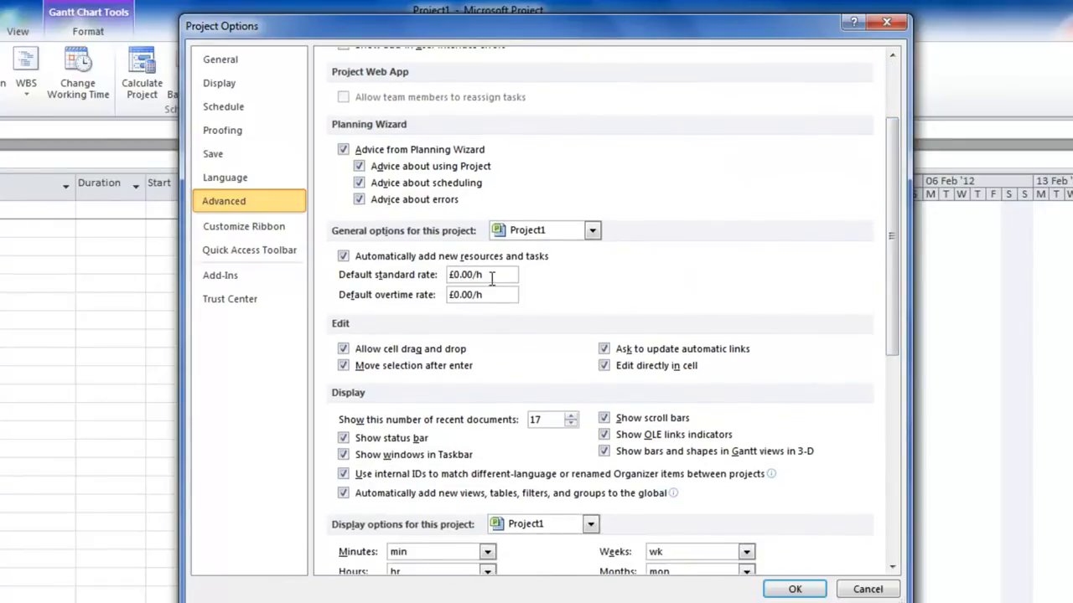
{"action": "double_click", "coordinate": [492, 278]}
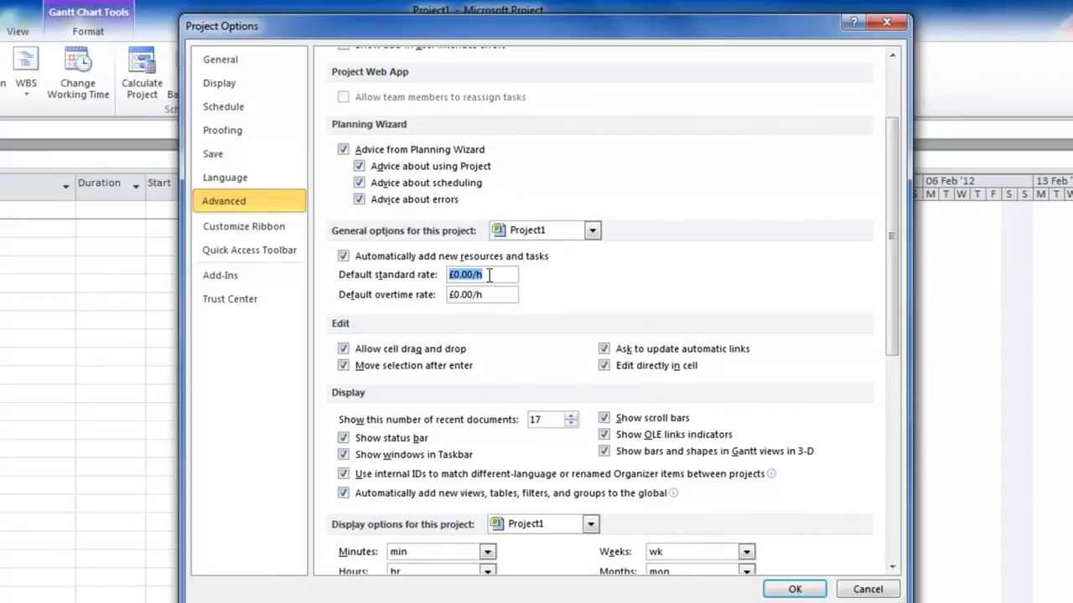
{"action": "left_click_drag", "start_coordinate": [891, 305], "coordinate": [873, 513]}
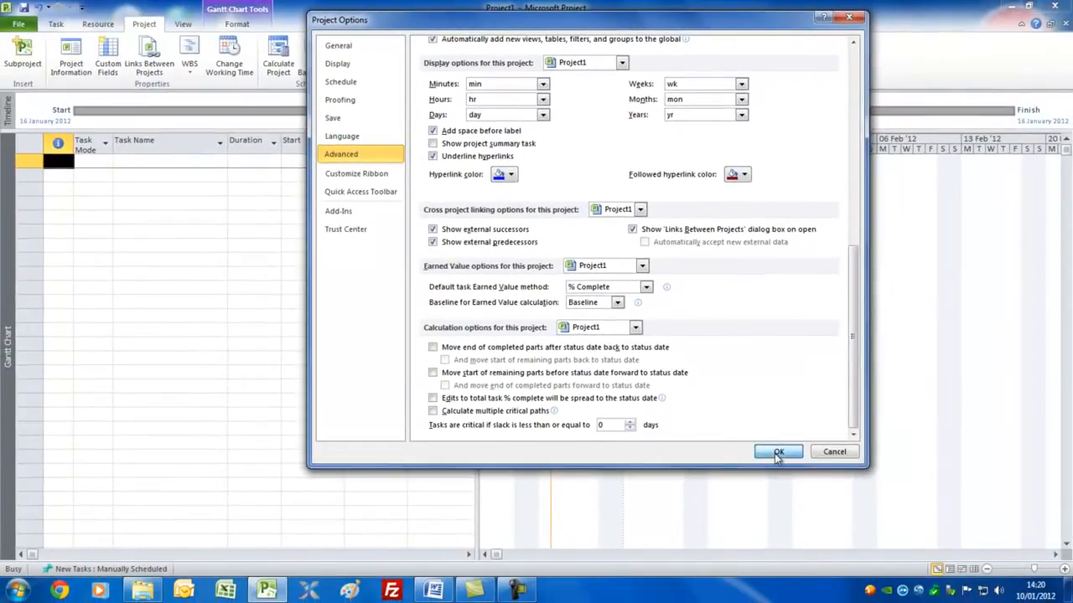
{"action": "left_click", "coordinate": [778, 452]}
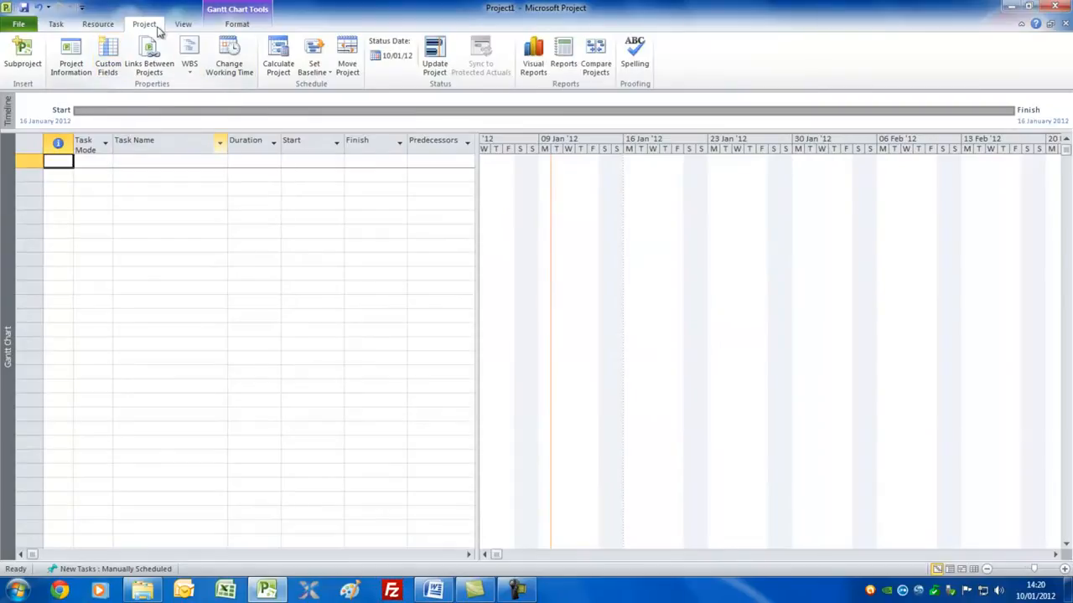
Review the Standard project calendar's working times, exceptions, work weeks and related schedule options.
{"action": "left_click", "coordinate": [238, 72]}
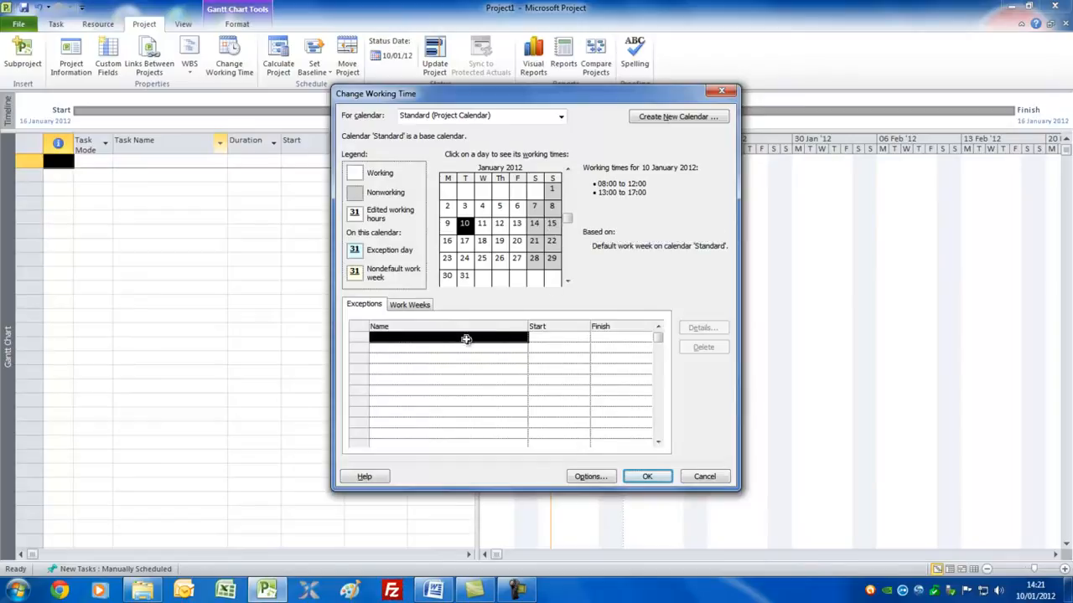
{"action": "left_click", "coordinate": [407, 337]}
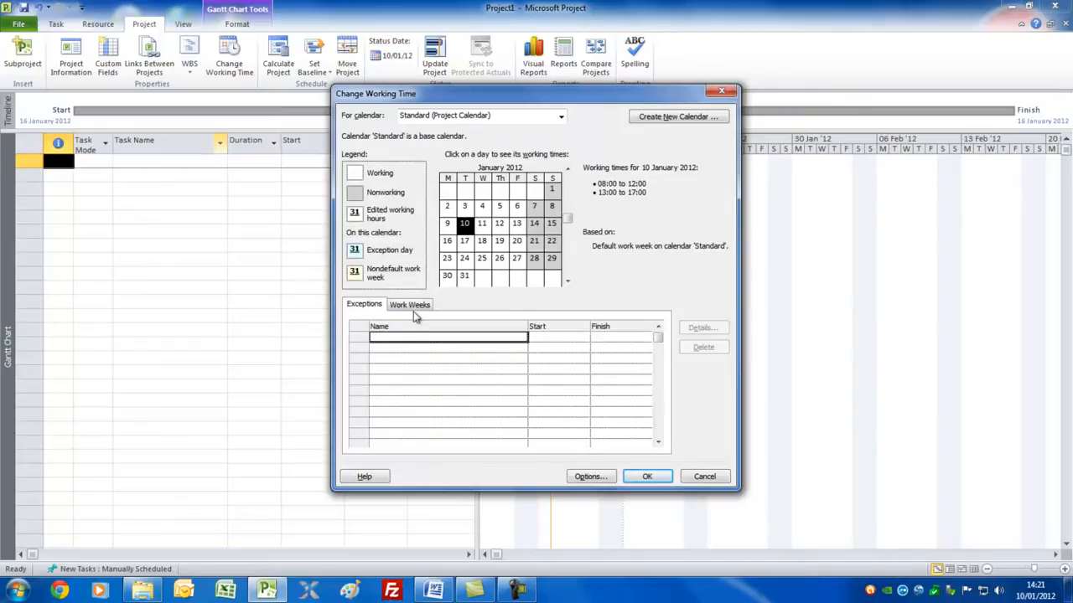
{"action": "left_click", "coordinate": [414, 307]}
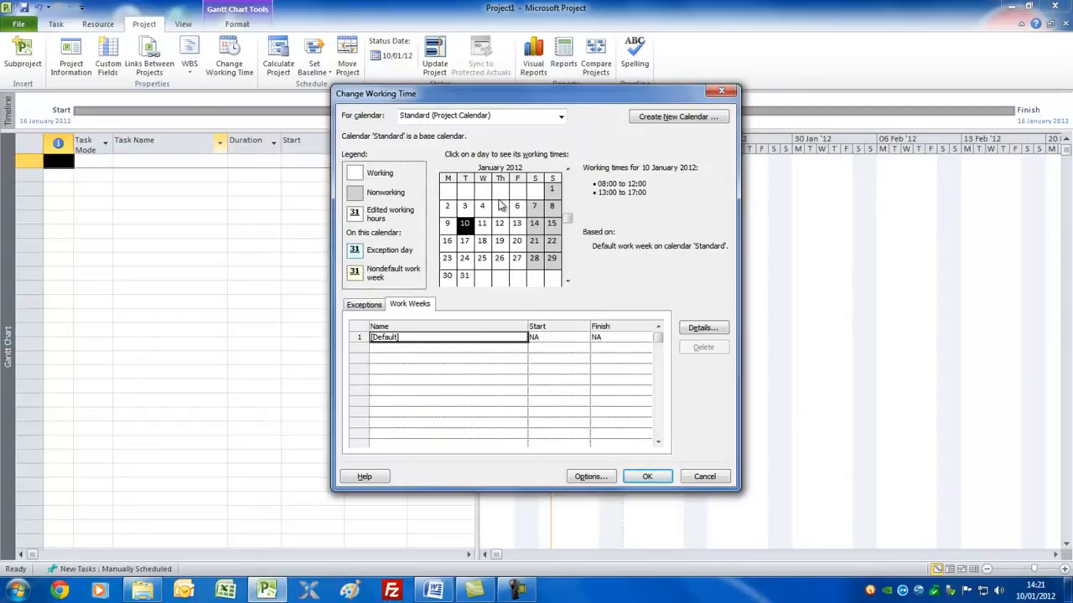
{"action": "left_click", "coordinate": [591, 477]}
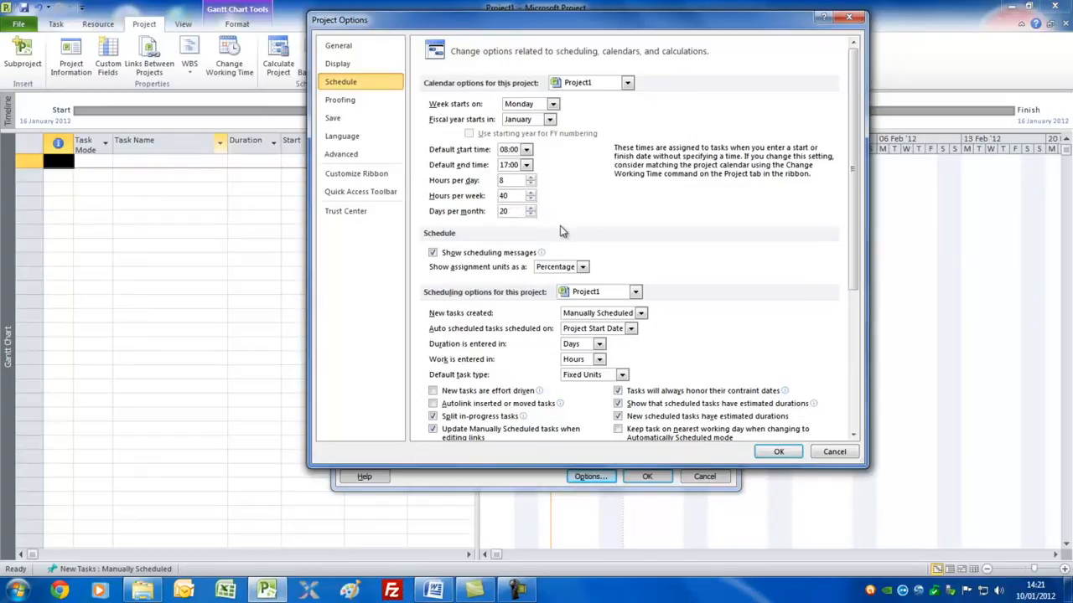
{"action": "left_click", "coordinate": [775, 452]}
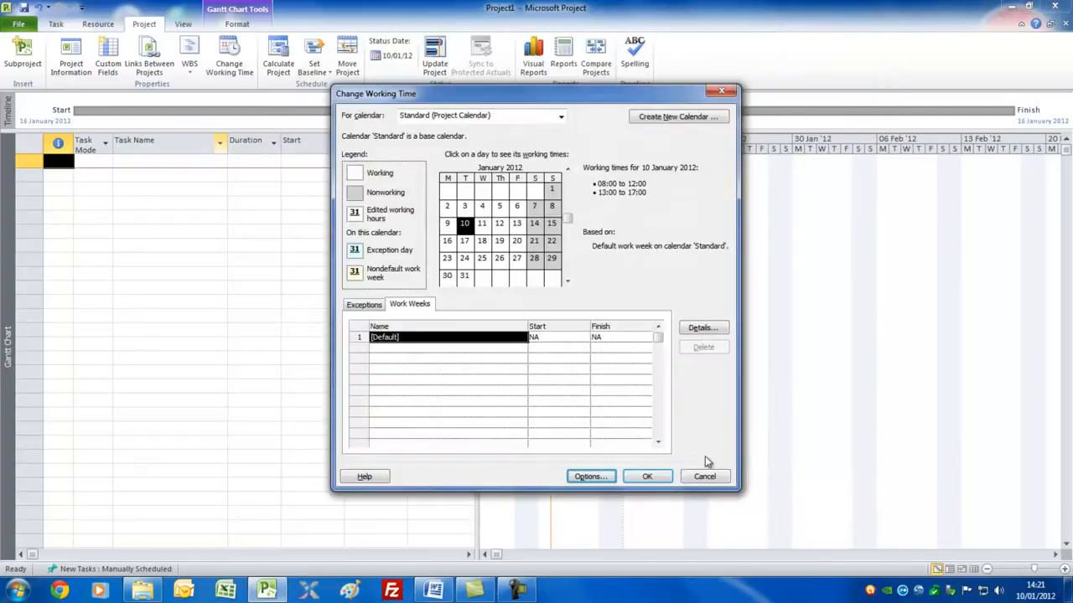
{"action": "left_click", "coordinate": [646, 477]}
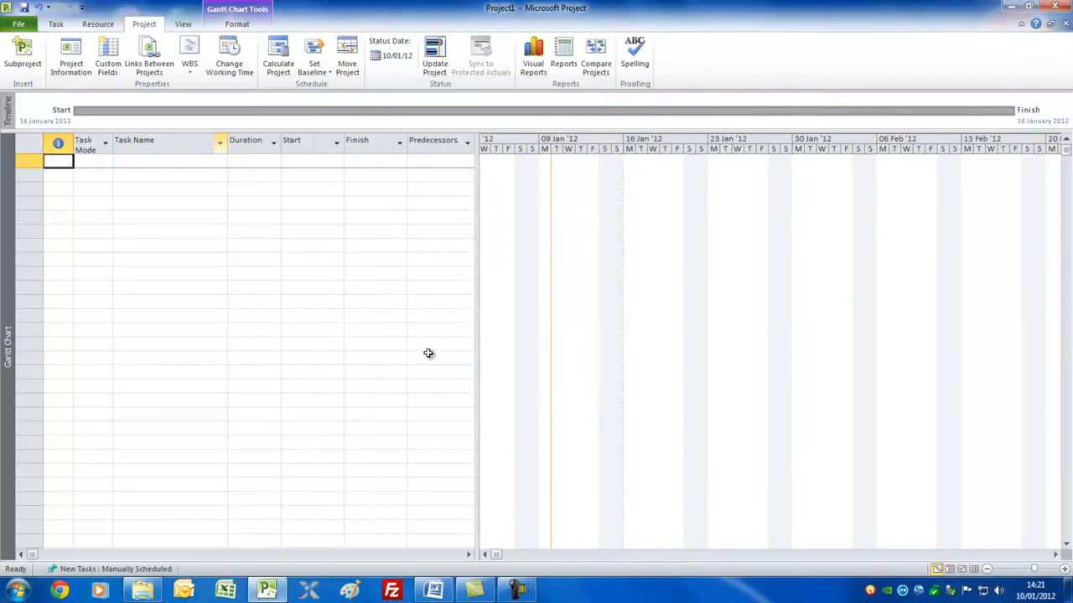
Add a task named "start" in the first row and switch it to Auto Schedule mode.
{"action": "left_click", "coordinate": [142, 164]}
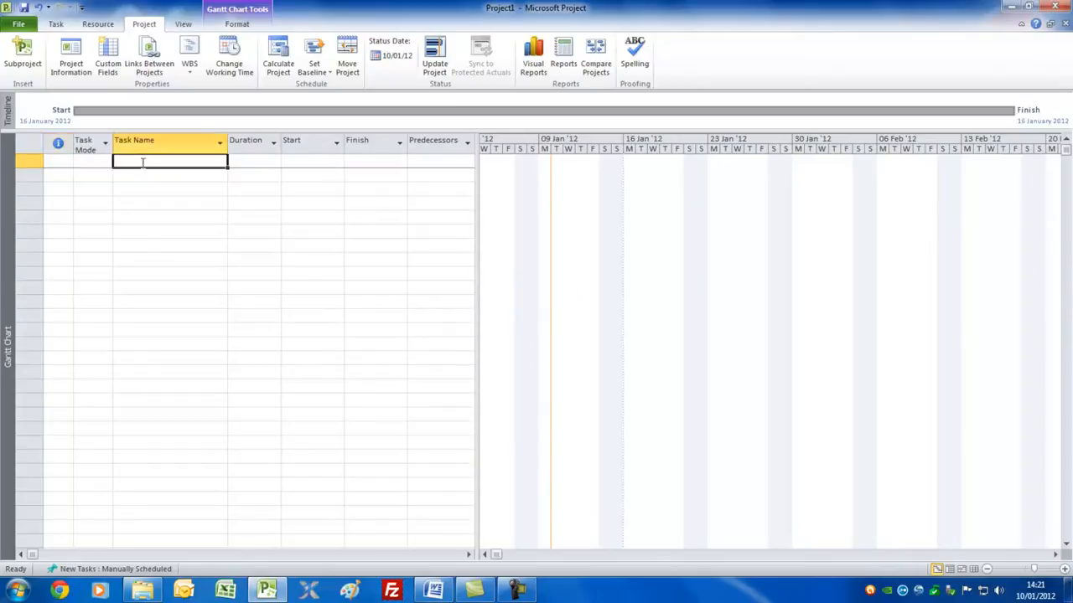
{"action": "type", "text": "start"}
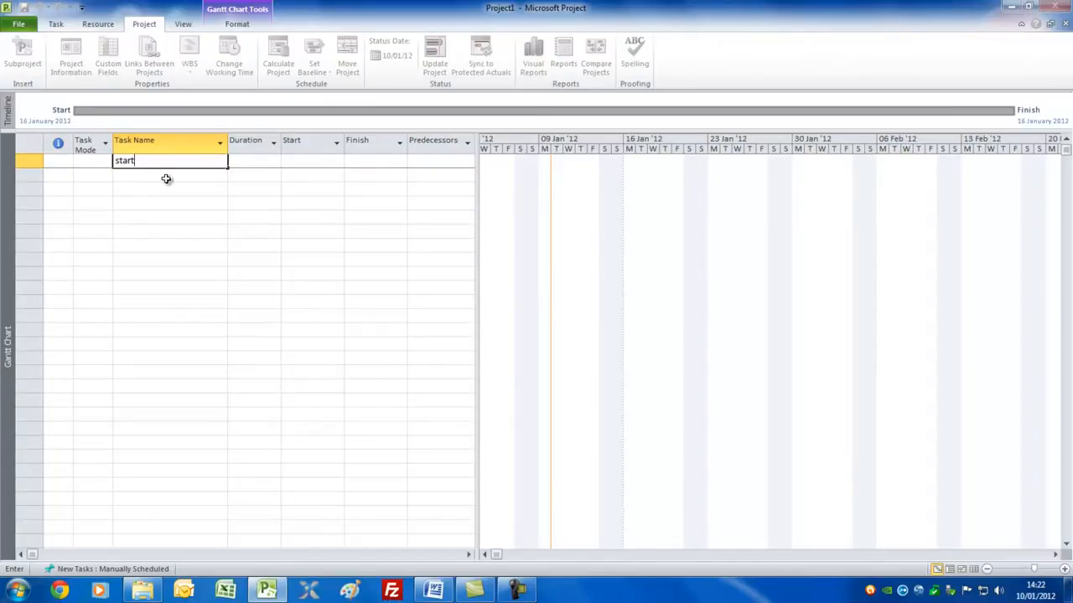
{"action": "left_click", "coordinate": [166, 177]}
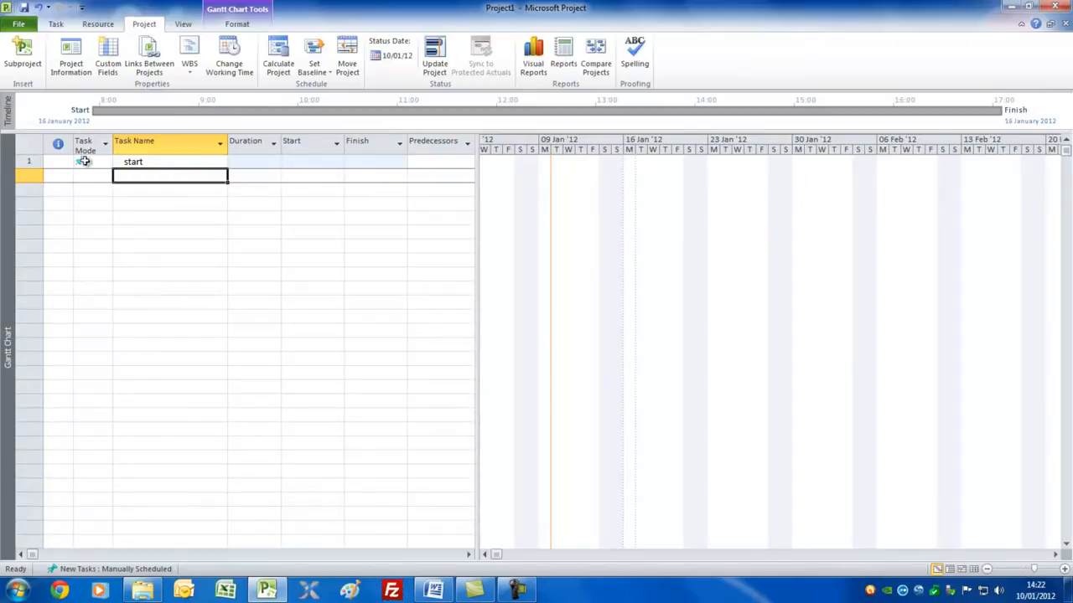
{"action": "left_click", "coordinate": [91, 162]}
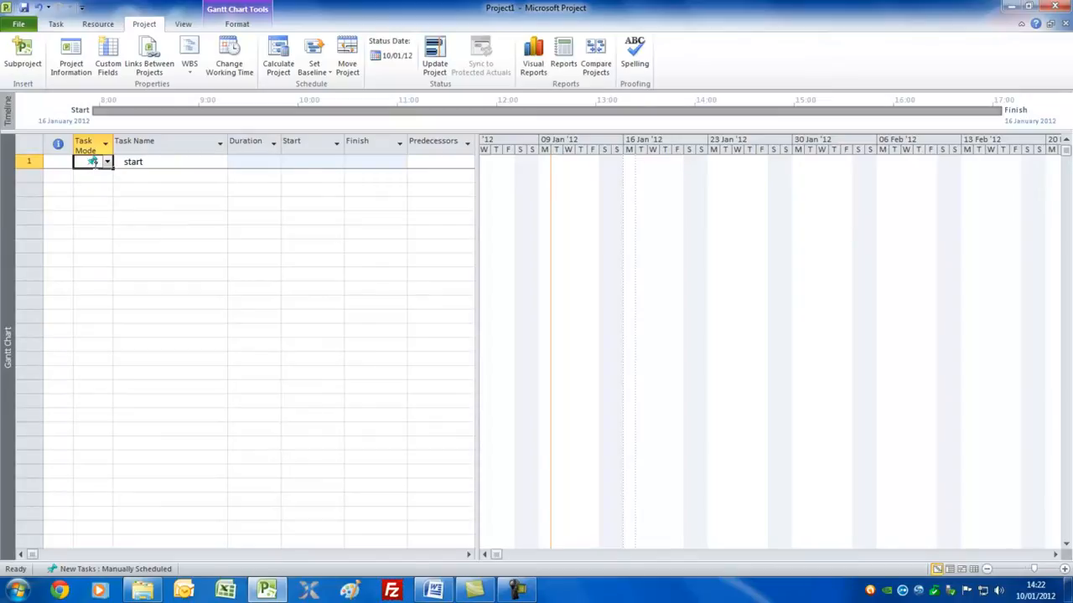
{"action": "left_click", "coordinate": [55, 23]}
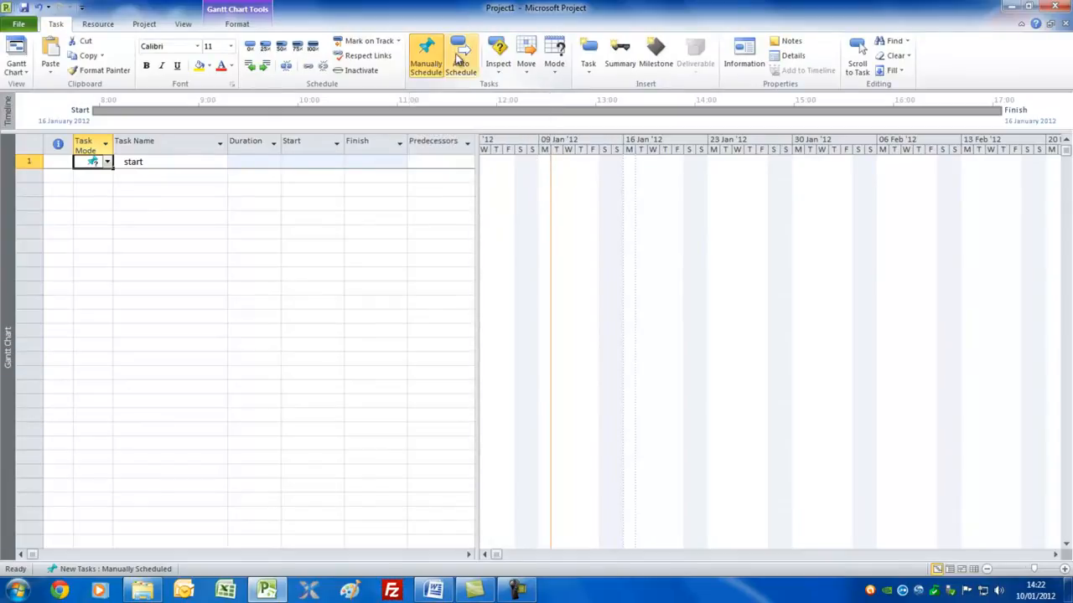
{"action": "left_click", "coordinate": [460, 53]}
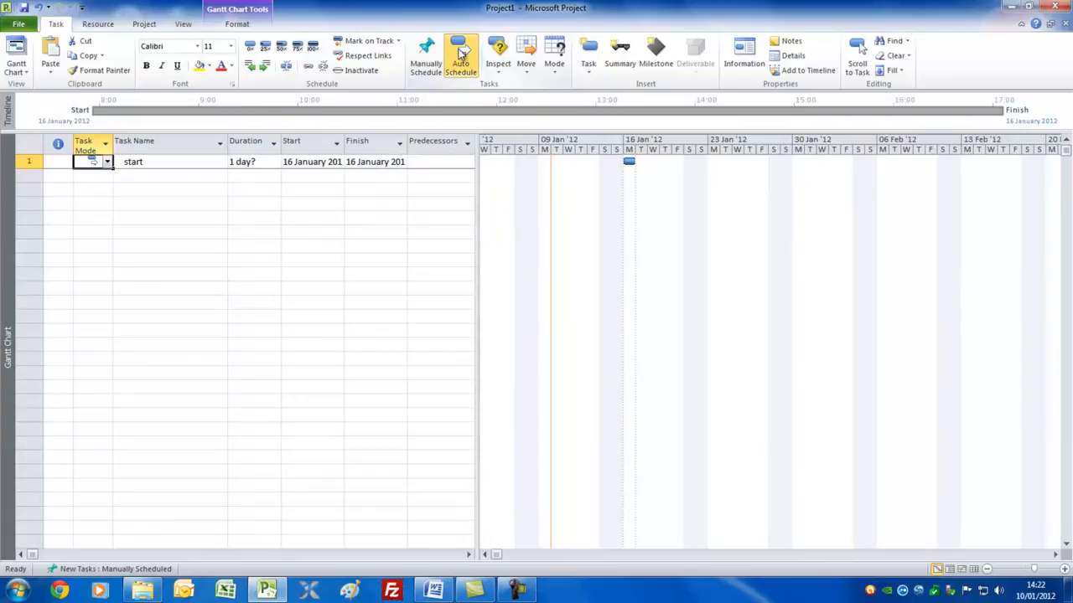
Set the project's scheduling option so that new tasks are created as Auto Scheduled.
{"action": "left_click", "coordinate": [20, 25]}
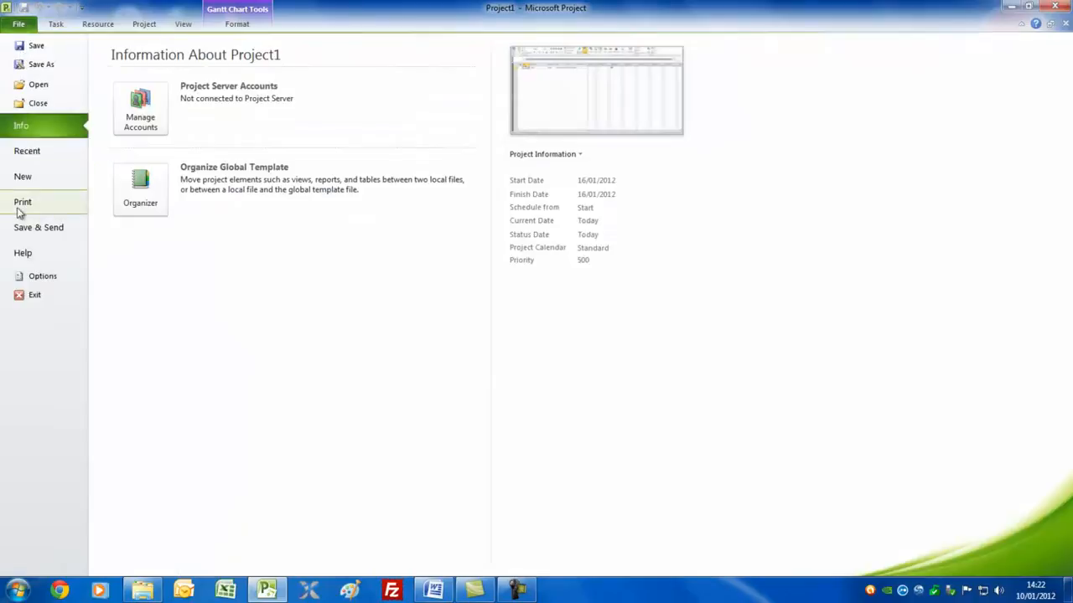
{"action": "left_click", "coordinate": [33, 276]}
{"action": "left_click", "coordinate": [341, 82]}
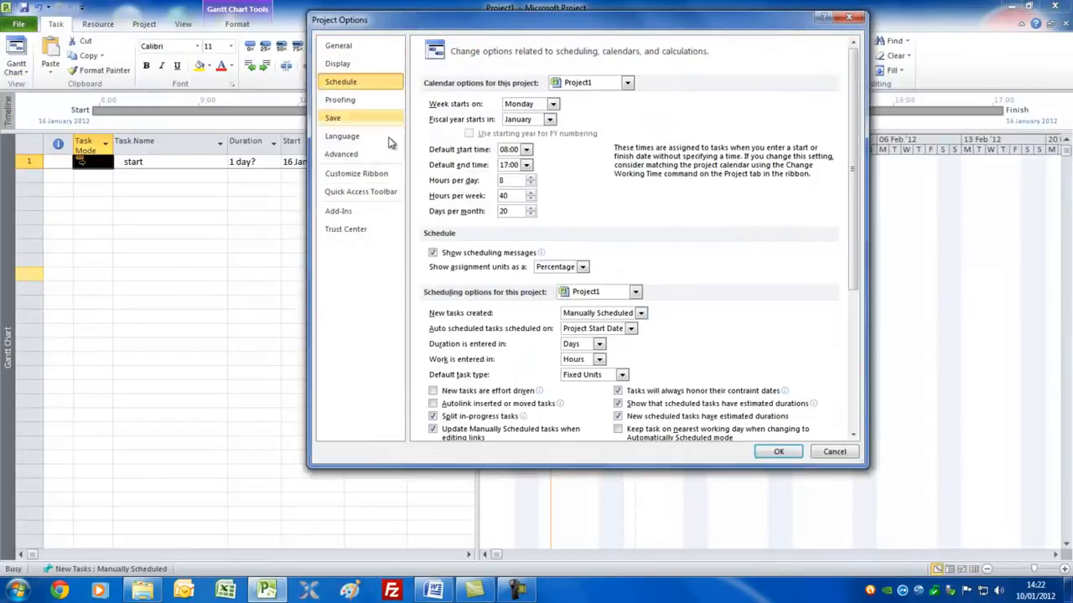
{"action": "left_click", "coordinate": [640, 313]}
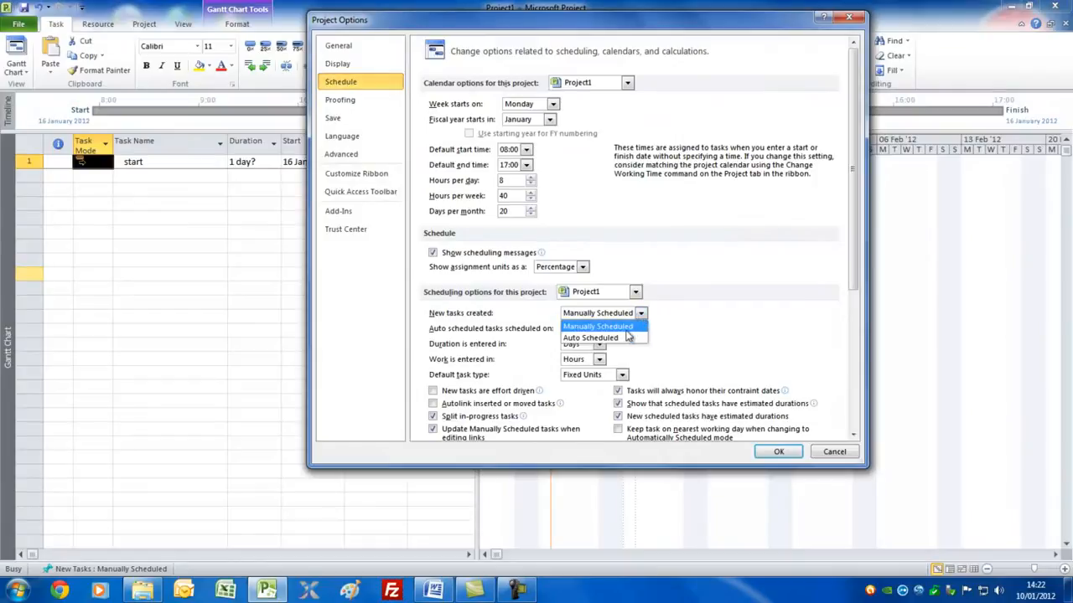
{"action": "left_click", "coordinate": [775, 453]}
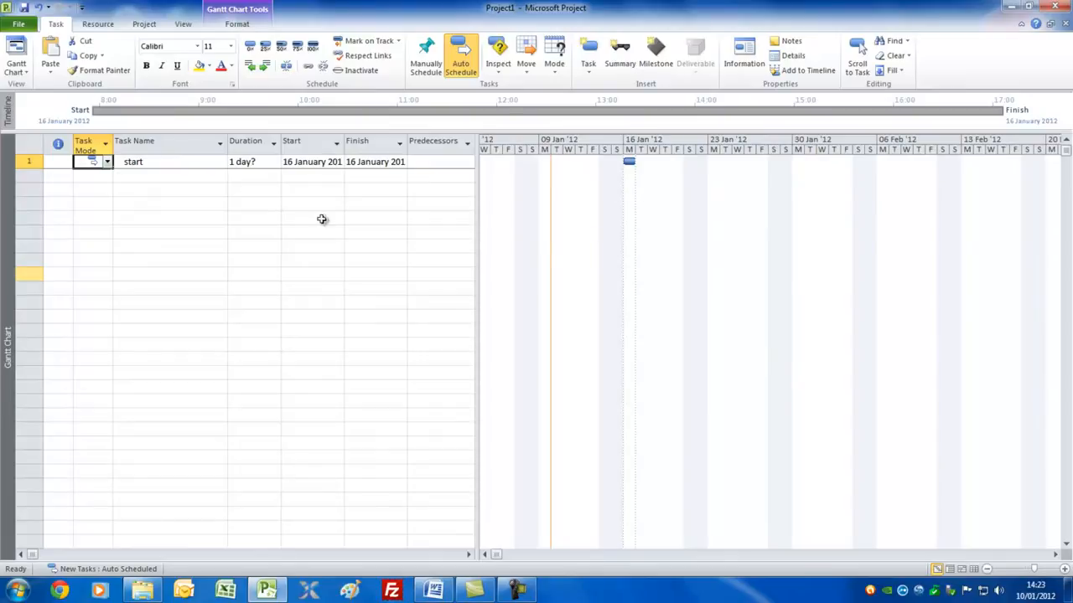
Reveal all the table's columns, review the list of built-in tables, and narrow the table to end at the Duration column.
{"action": "left_click_drag", "start_coordinate": [478, 220], "coordinate": [727, 243]}
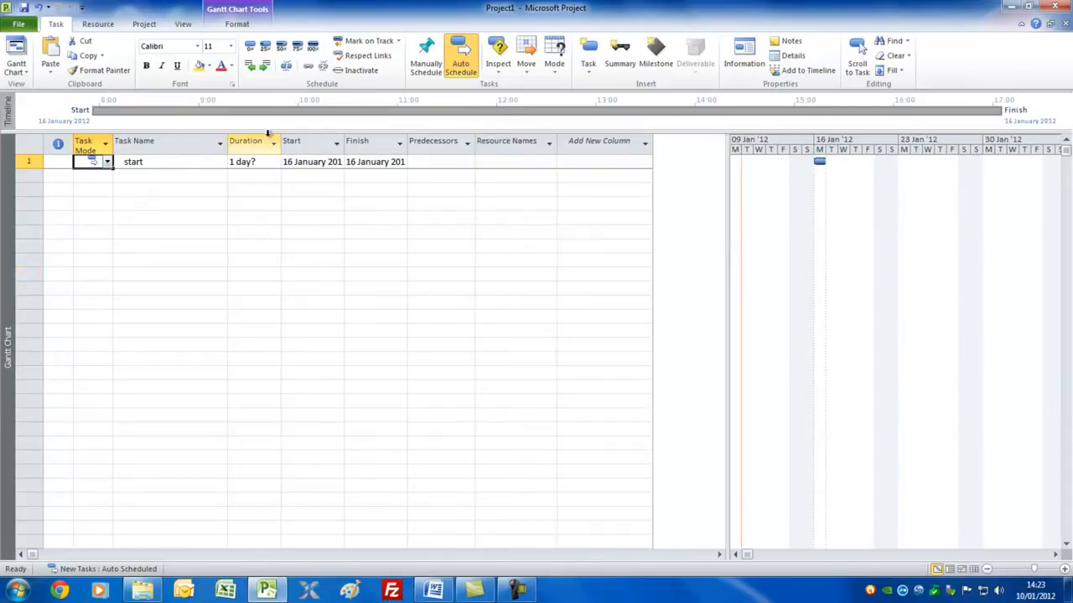
{"action": "left_click", "coordinate": [184, 25]}
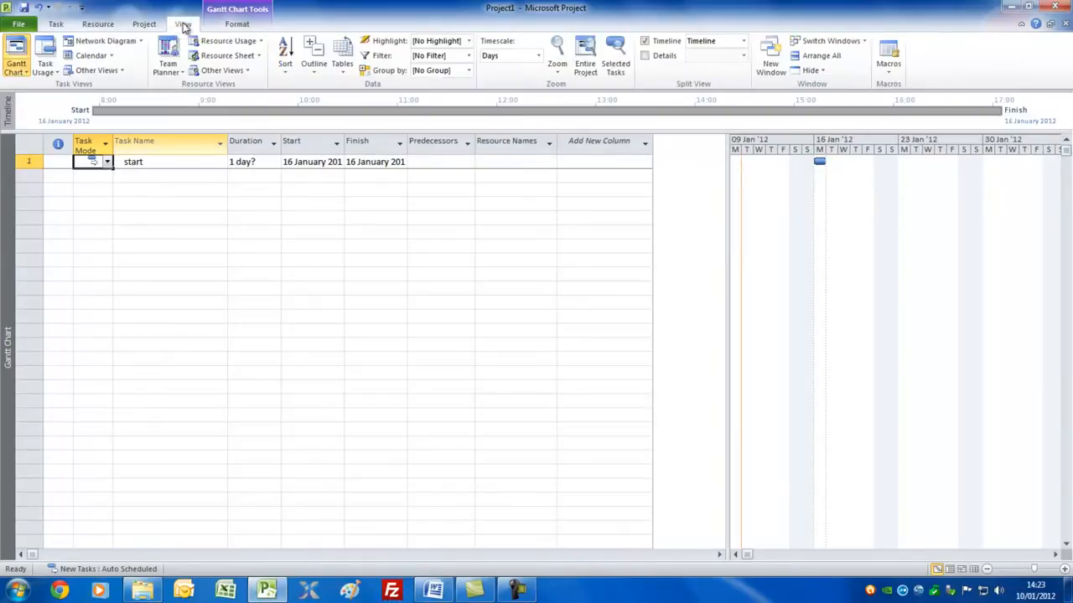
{"action": "left_click", "coordinate": [342, 63]}
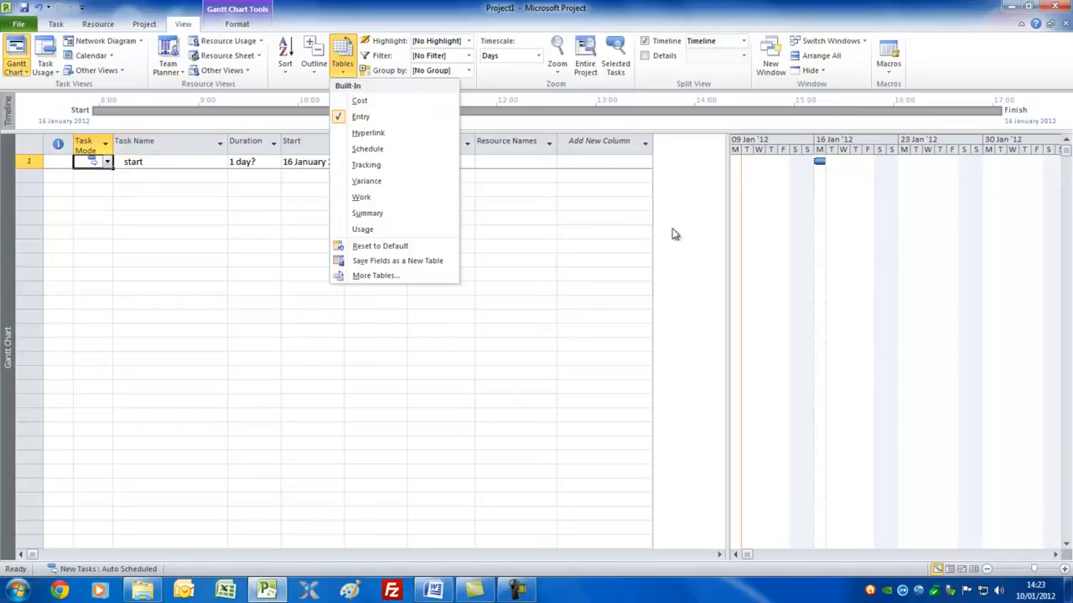
{"action": "left_click", "coordinate": [723, 229]}
{"action": "left_click_drag", "start_coordinate": [726, 229], "coordinate": [286, 209]}
Add the tasks Plan, Design and Build in the rows below the start task.
{"action": "left_click", "coordinate": [145, 178]}
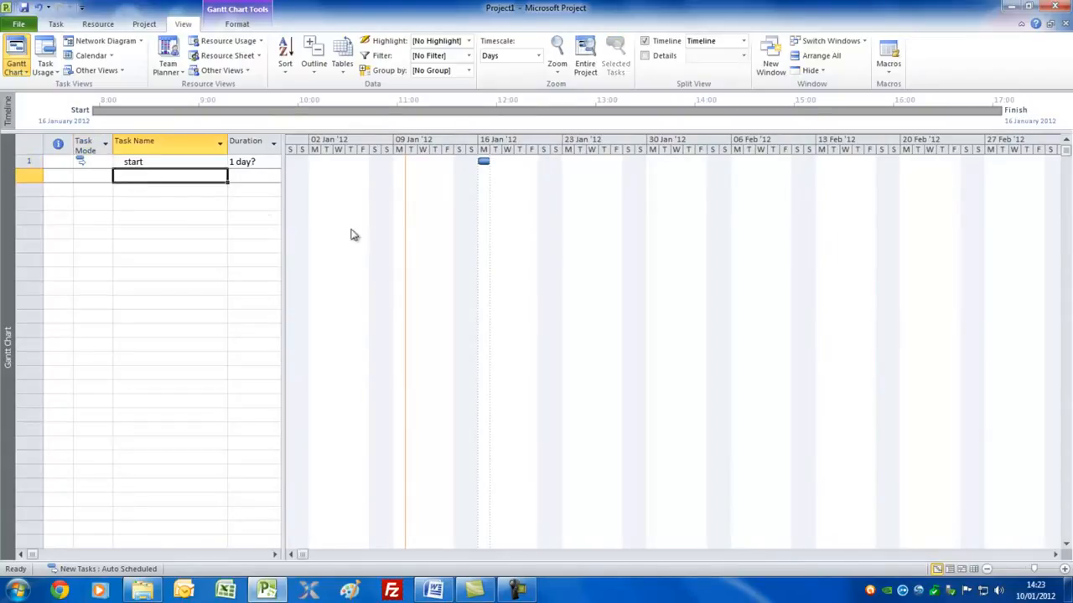
{"action": "type", "text": "Plan"}
{"action": "left_click", "coordinate": [159, 191]}
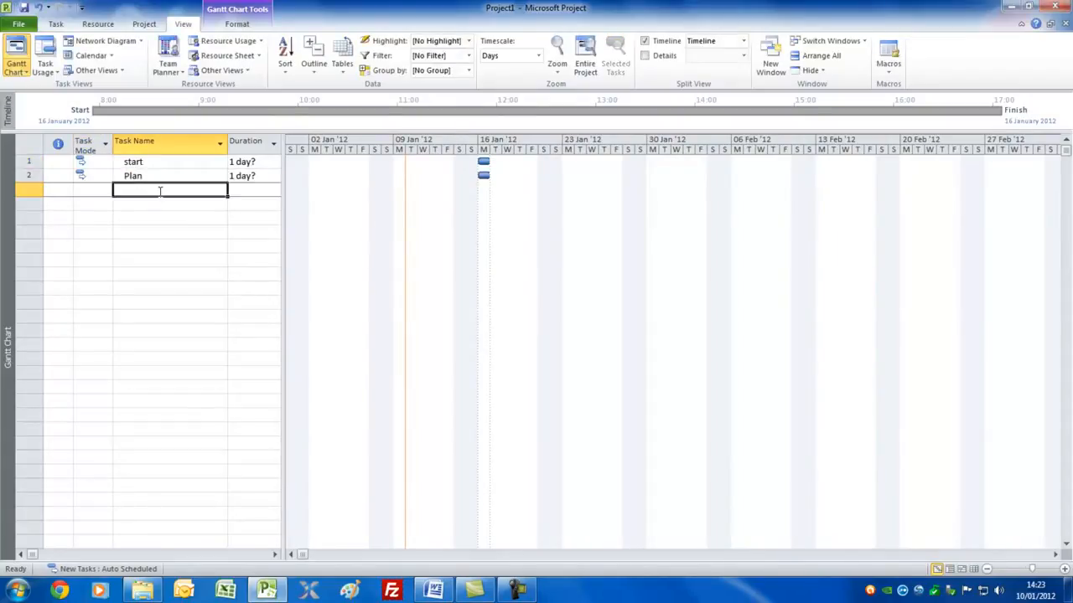
{"action": "type", "text": "De"}
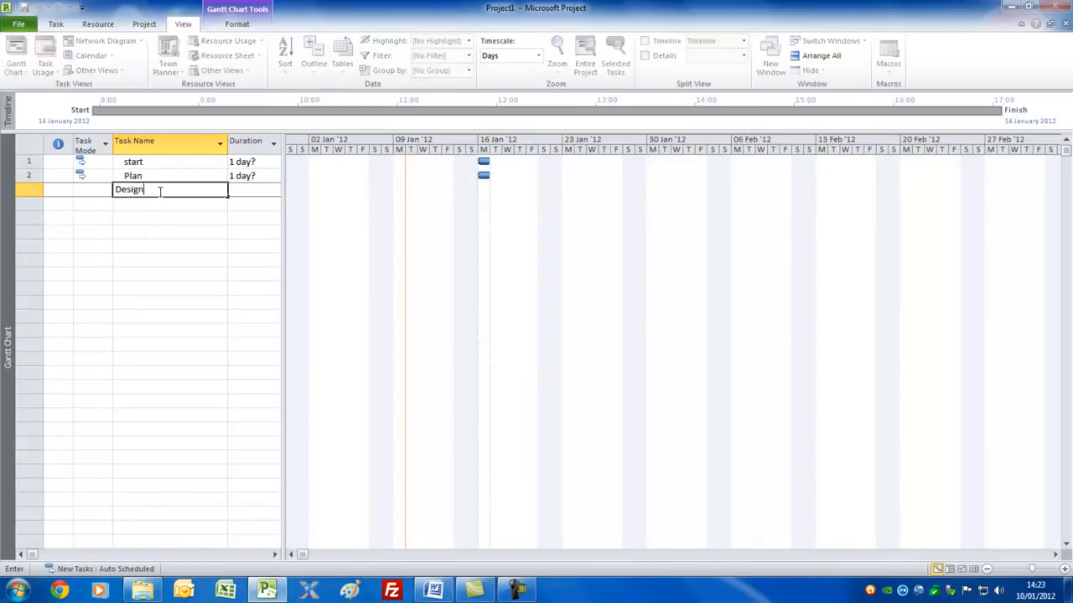
{"action": "type", "text": "sign"}
{"action": "key", "text": "Return"}
{"action": "type", "text": "Build"}
{"action": "key", "text": "Return"}
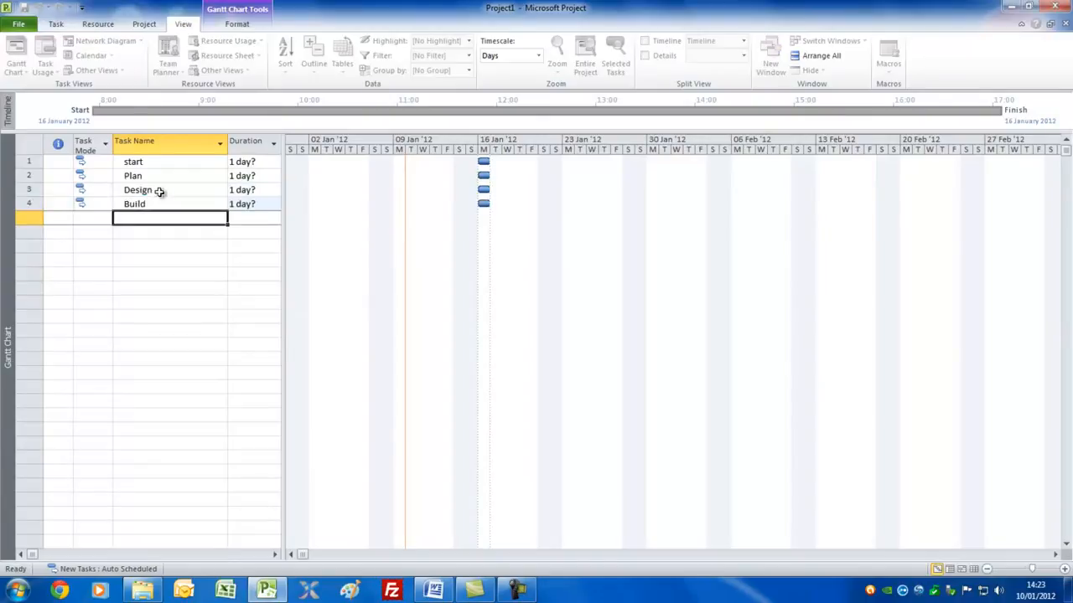
Add the tasks Test, Install, Handover and finish below Build.
{"action": "type", "text": "Test"}
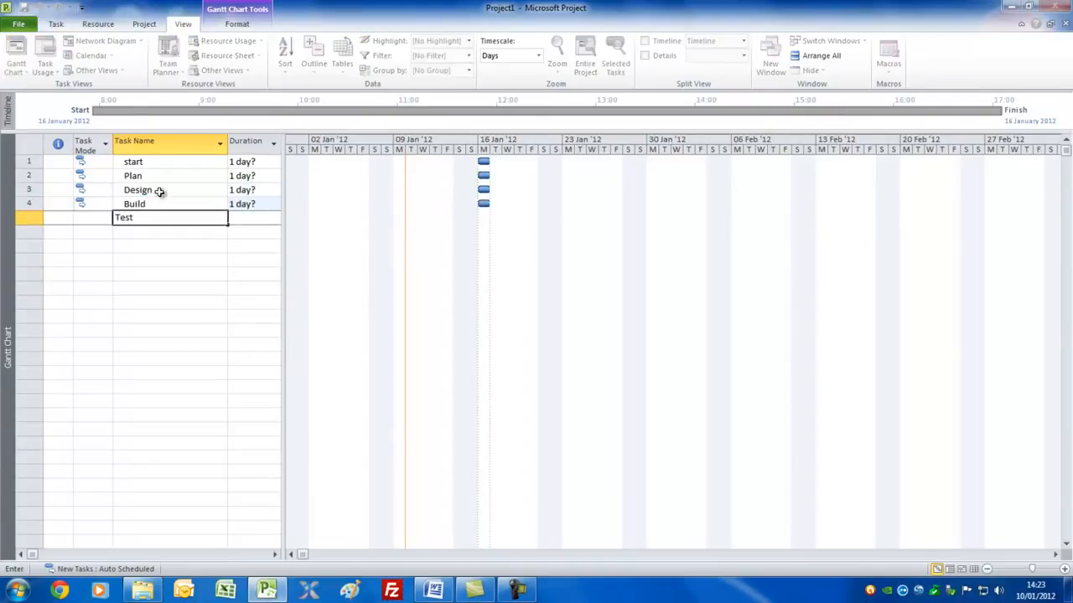
{"action": "key", "text": "Return"}
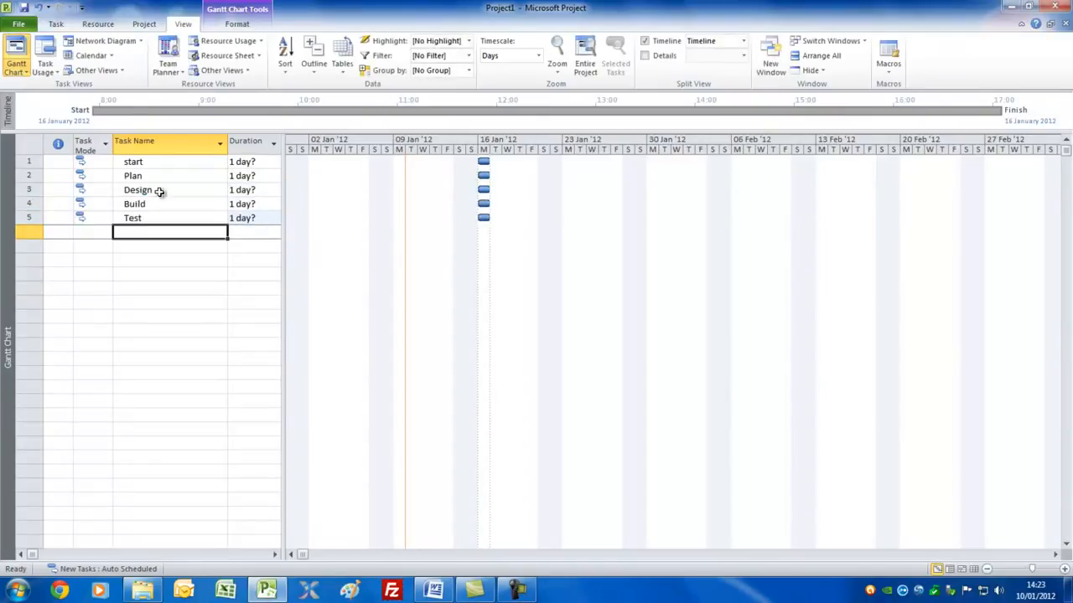
{"action": "type", "text": "Install"}
{"action": "key", "text": "Return"}
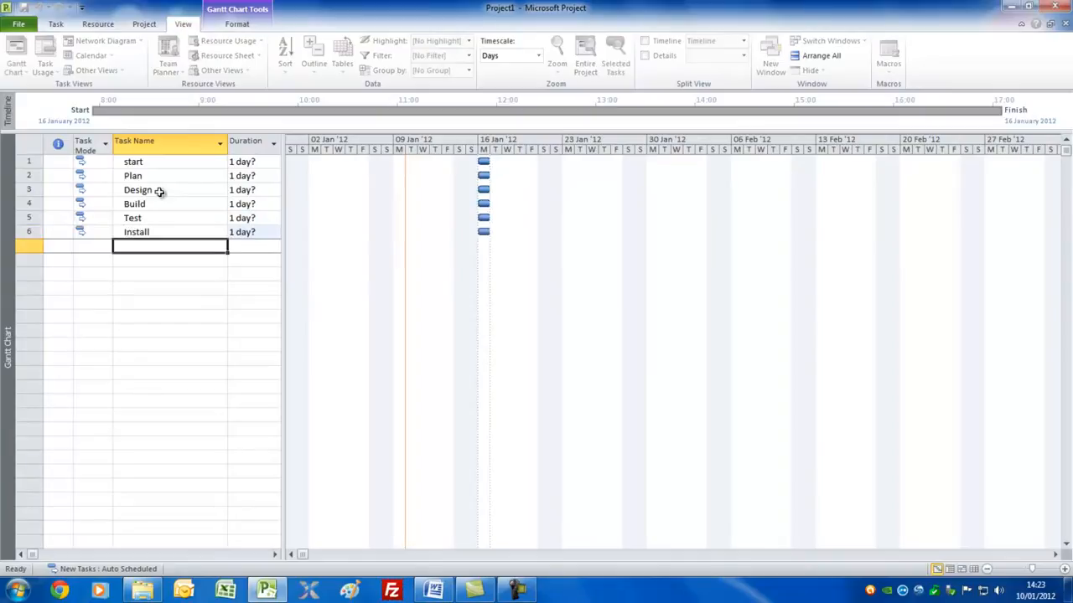
{"action": "type", "text": "Hando"}
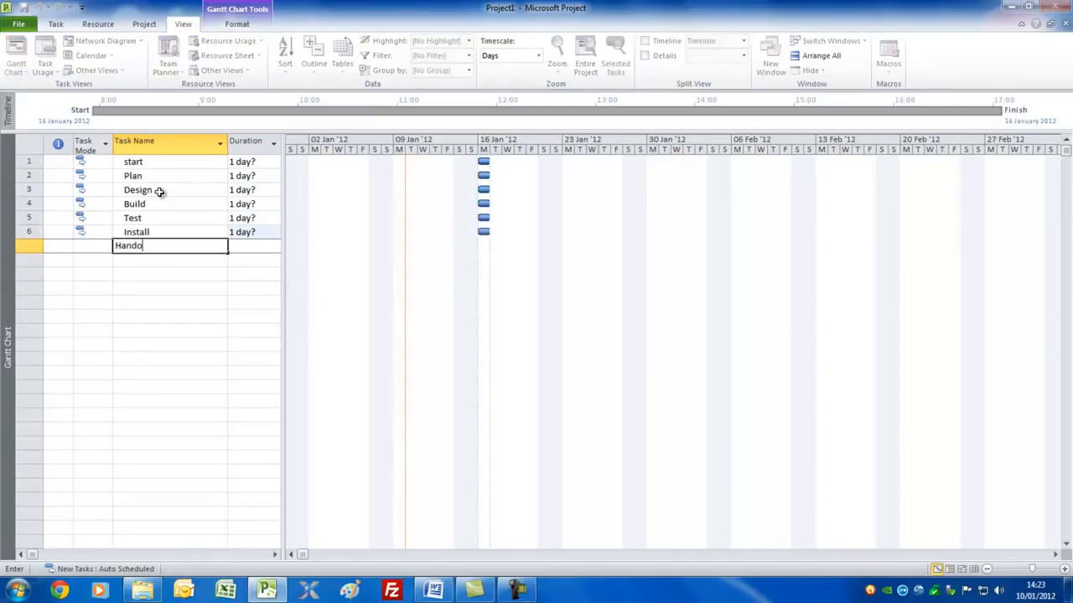
{"action": "type", "text": "ver"}
{"action": "key", "text": "Return"}
{"action": "type", "text": "fi"}
{"action": "key", "text": "Up"}
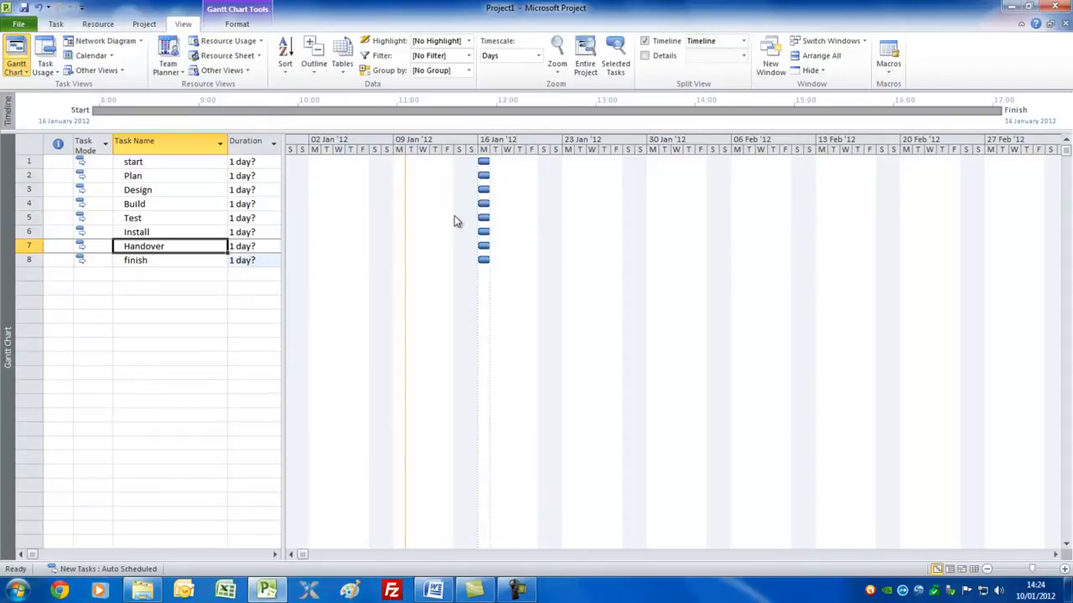
Set the duration of the start task to 0 days and of Plan to 2 days.
{"action": "left_click", "coordinate": [259, 161]}
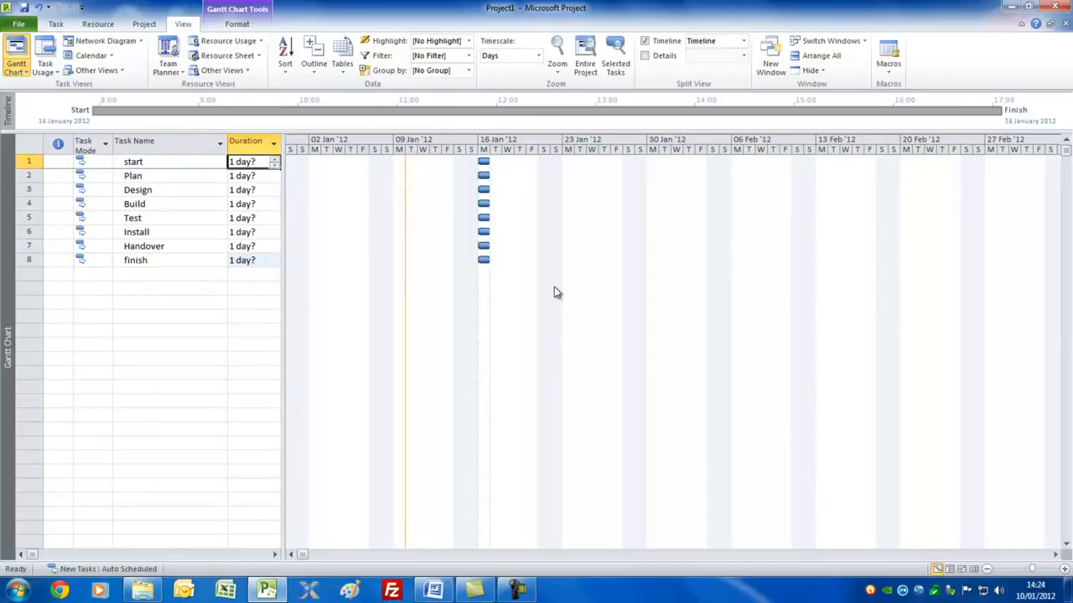
{"action": "type", "text": "0"}
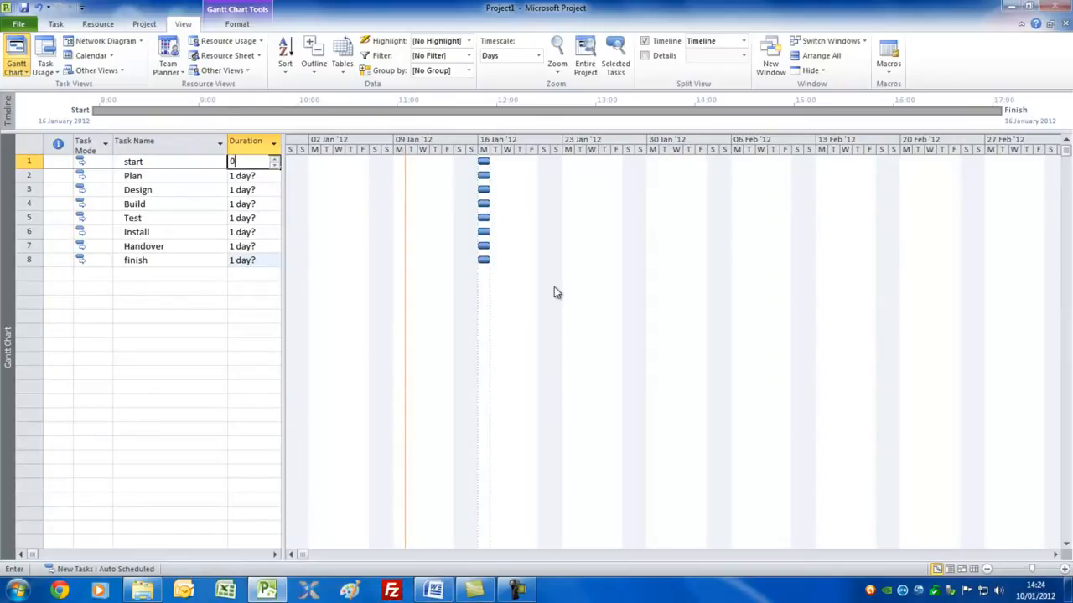
{"action": "key", "text": "Return"}
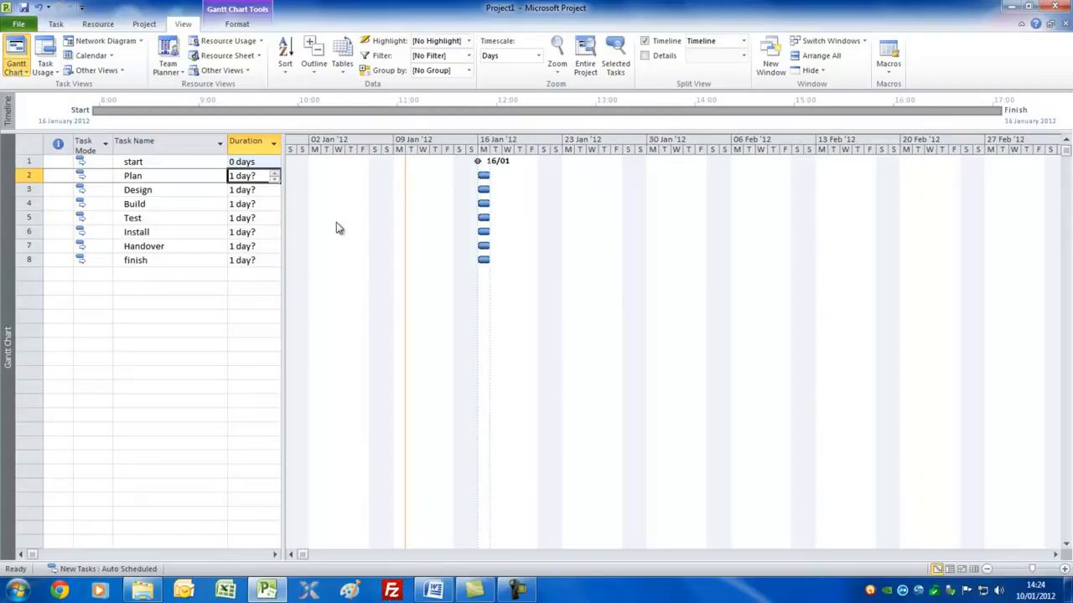
{"action": "left_click", "coordinate": [276, 175]}
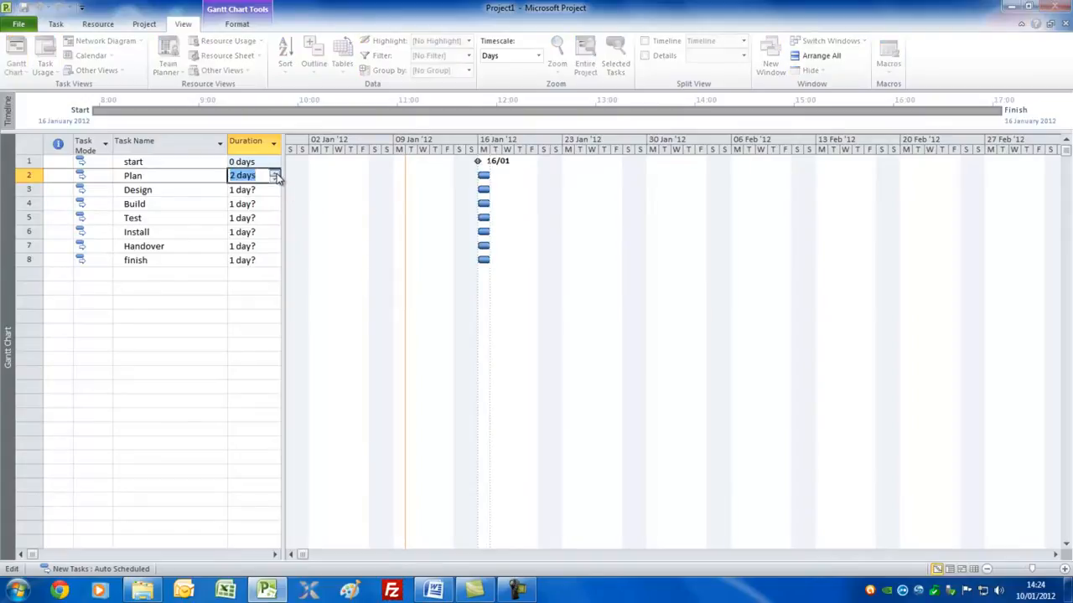
Set the durations of Design and Build to 5 days each and of Test to 3 days.
{"action": "left_click", "coordinate": [254, 191]}
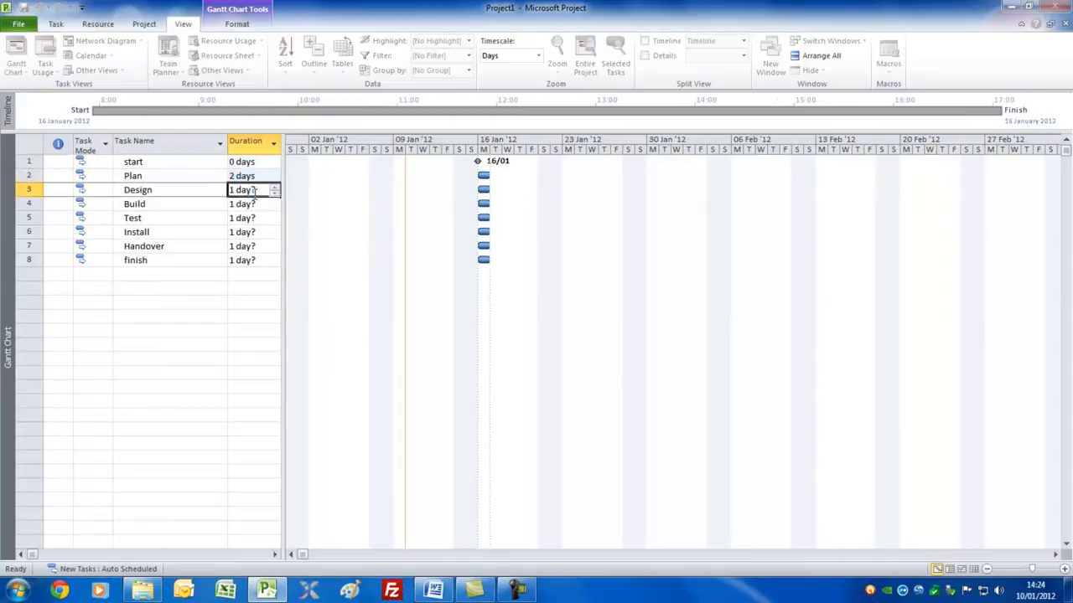
{"action": "type", "text": "5"}
{"action": "key", "text": "Return"}
{"action": "type", "text": "5"}
{"action": "key", "text": "Return"}
{"action": "type", "text": "3"}
{"action": "key", "text": "Return"}
Set the durations of Install to 3 days, Handover to 1 day and finish to 0 days.
{"action": "type", "text": "3"}
{"action": "key", "text": "Return"}
{"action": "type", "text": "1"}
{"action": "key", "text": "Return"}
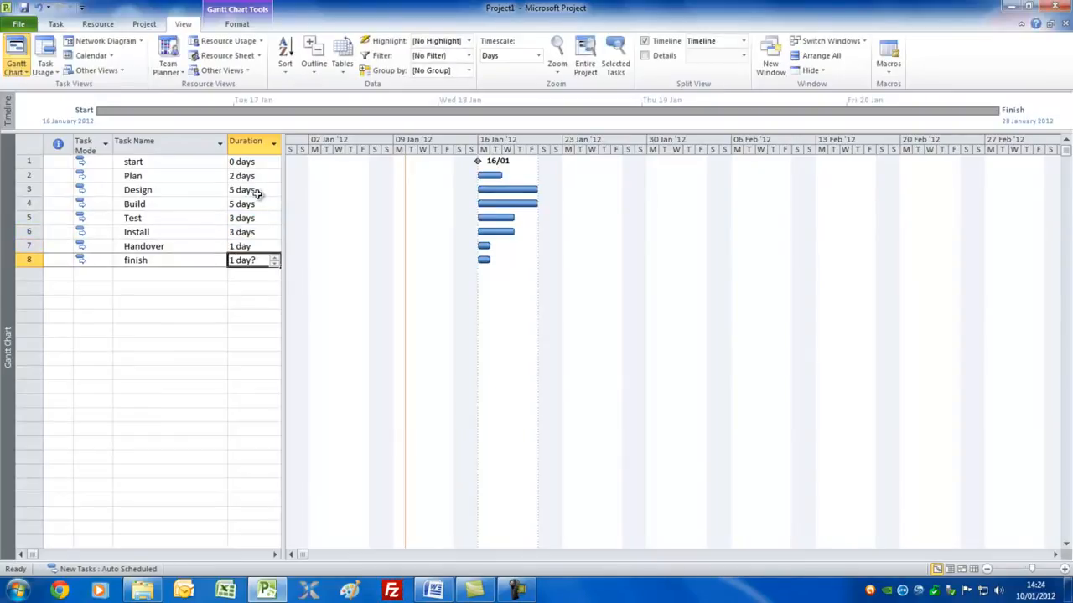
{"action": "type", "text": "0"}
{"action": "left_click", "coordinate": [201, 248]}
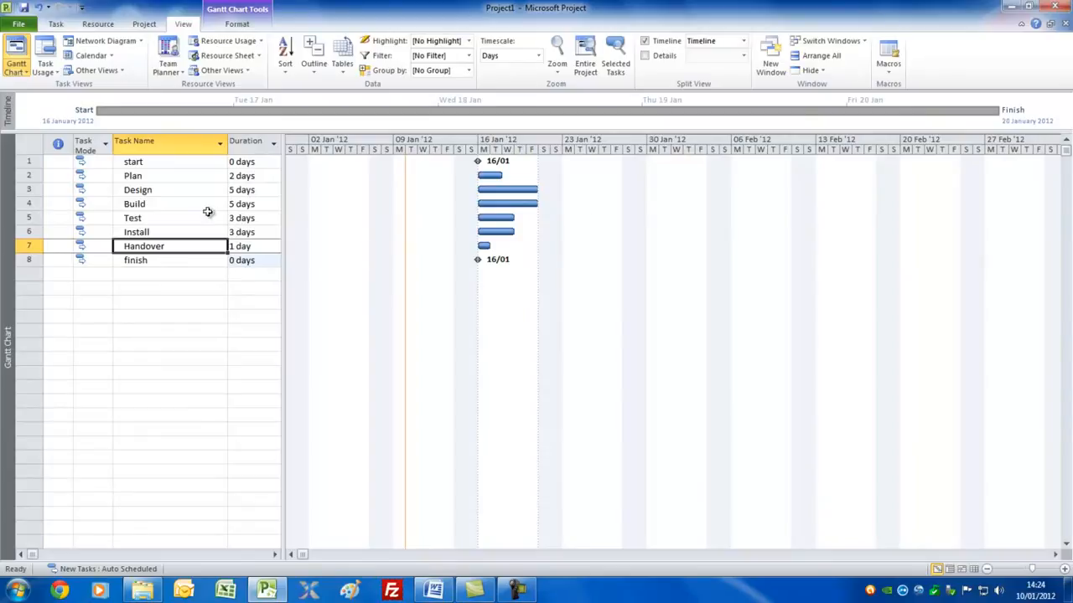
Link all eight tasks in sequence from start to finish.
{"action": "left_click", "coordinate": [184, 163]}
{"action": "left_click_drag", "start_coordinate": [184, 163], "coordinate": [161, 260]}
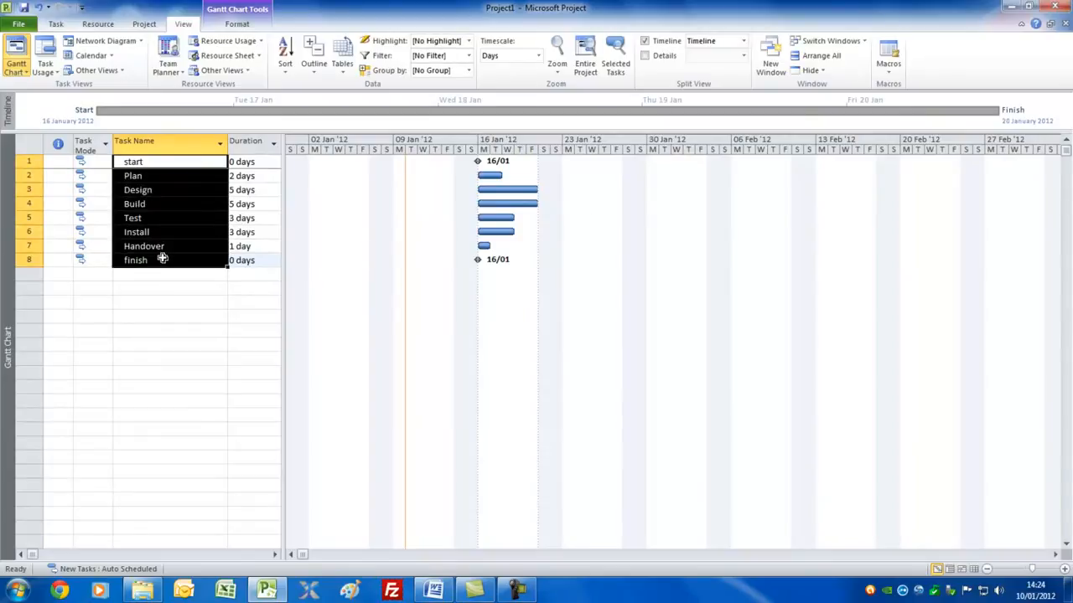
{"action": "left_click", "coordinate": [56, 26]}
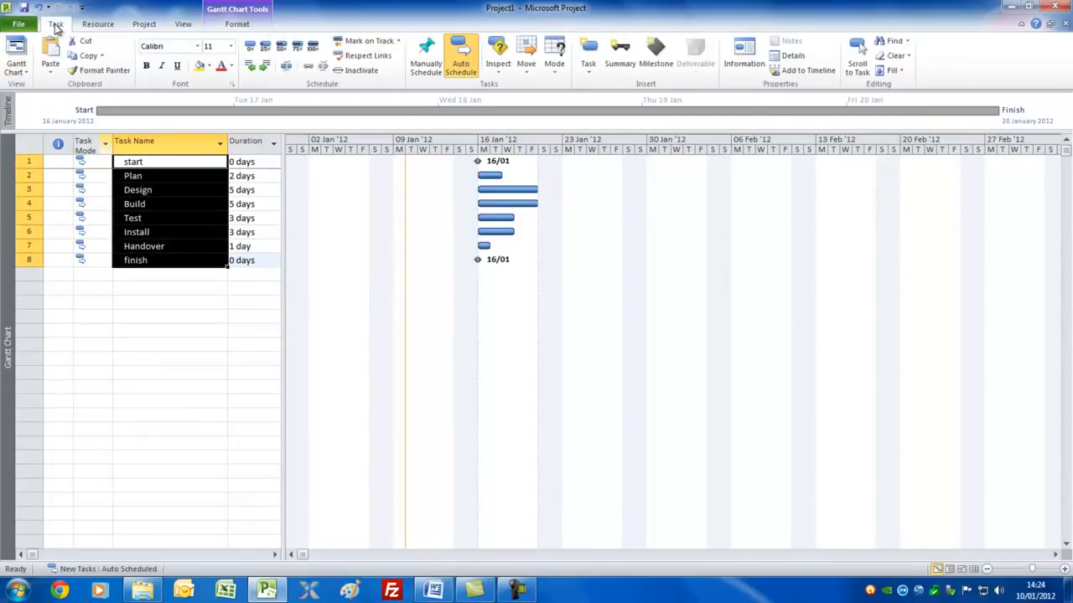
{"action": "left_click", "coordinate": [309, 71]}
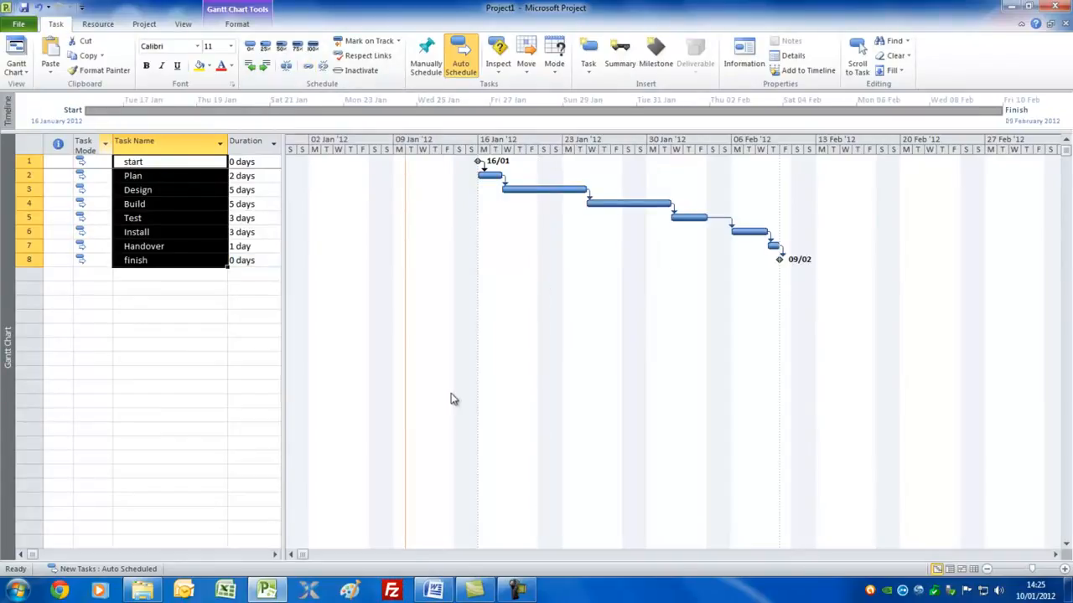
Unlink the selected tasks, then link Plan to Design directly in the Gantt chart and undo that link.
{"action": "left_click", "coordinate": [323, 67]}
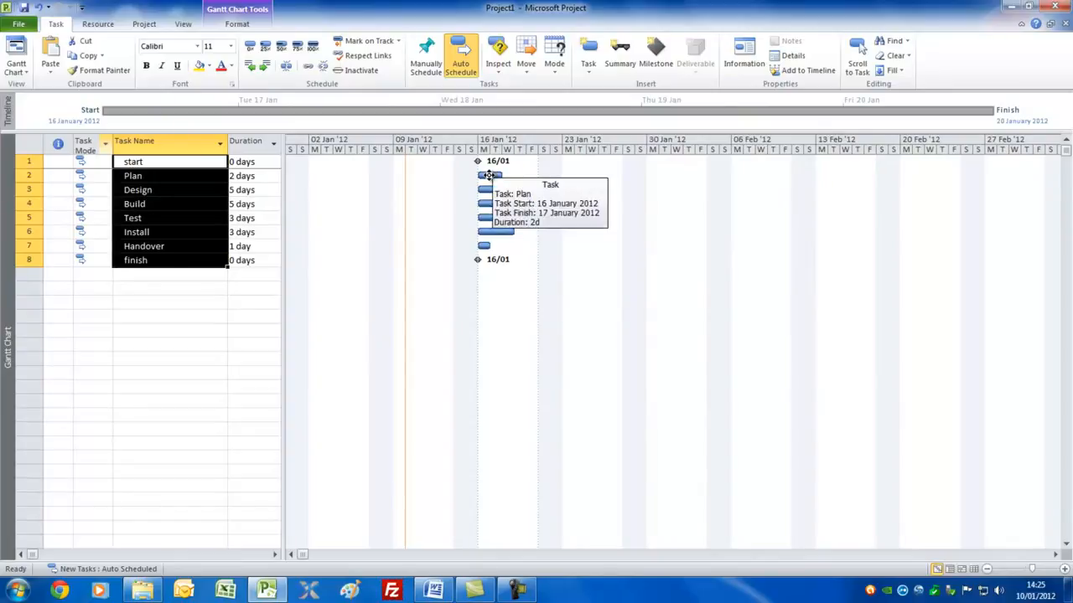
{"action": "left_click_drag", "start_coordinate": [488, 174], "coordinate": [490, 194]}
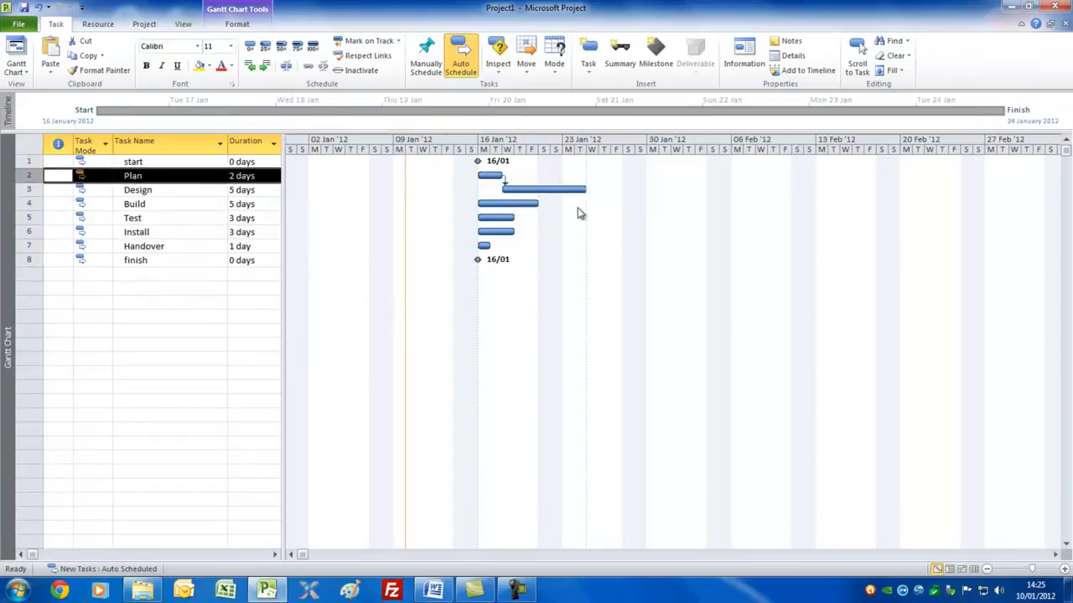
{"action": "left_click", "coordinate": [38, 10]}
Move the Design bar in the Gantt chart to start on 25 January 2012 and review the task's constraint type and date.
{"action": "left_click_drag", "start_coordinate": [496, 188], "coordinate": [605, 190]}
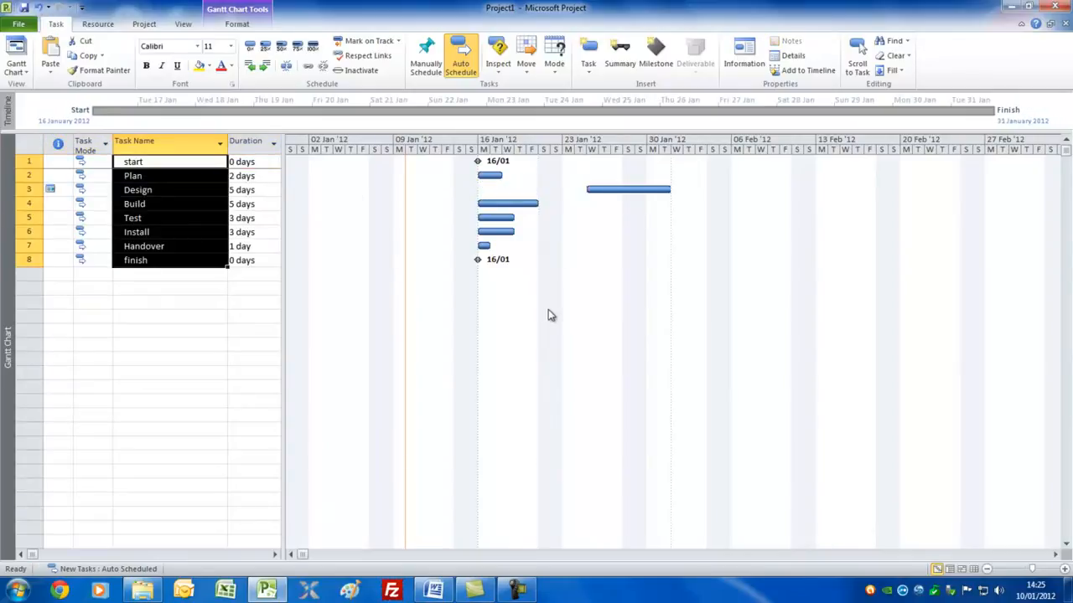
{"action": "left_click", "coordinate": [181, 190]}
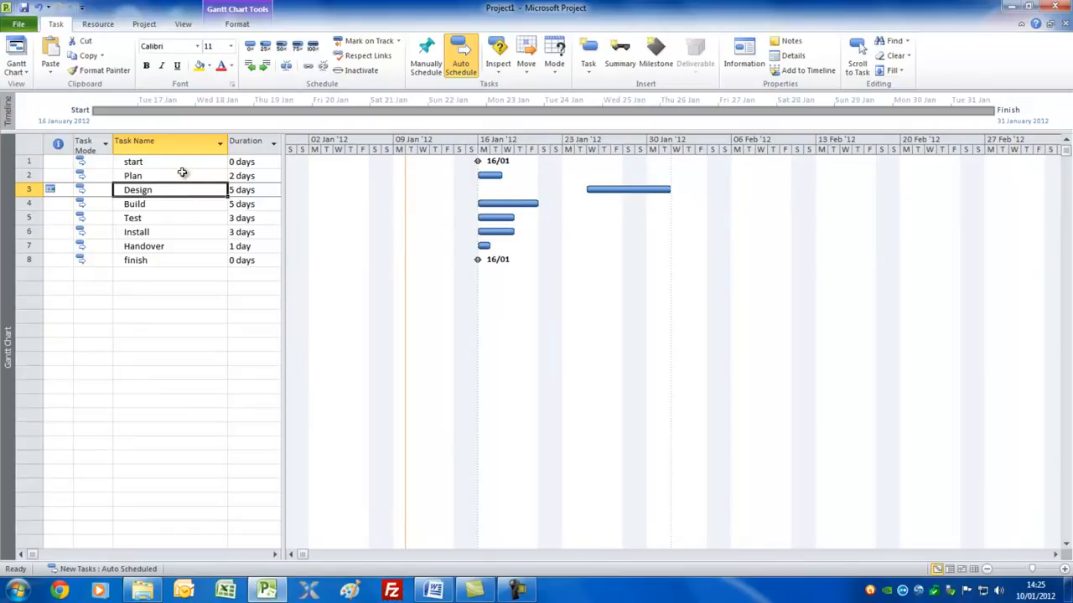
{"action": "double_click", "coordinate": [174, 189]}
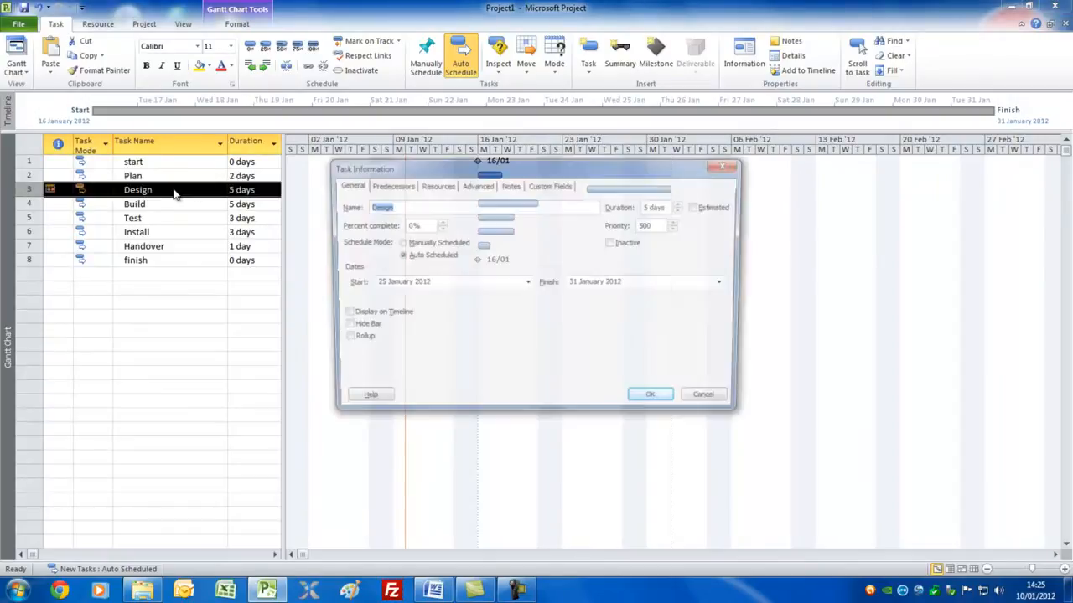
{"action": "left_click", "coordinate": [476, 184]}
{"action": "left_click_drag", "start_coordinate": [583, 170], "coordinate": [599, 217]}
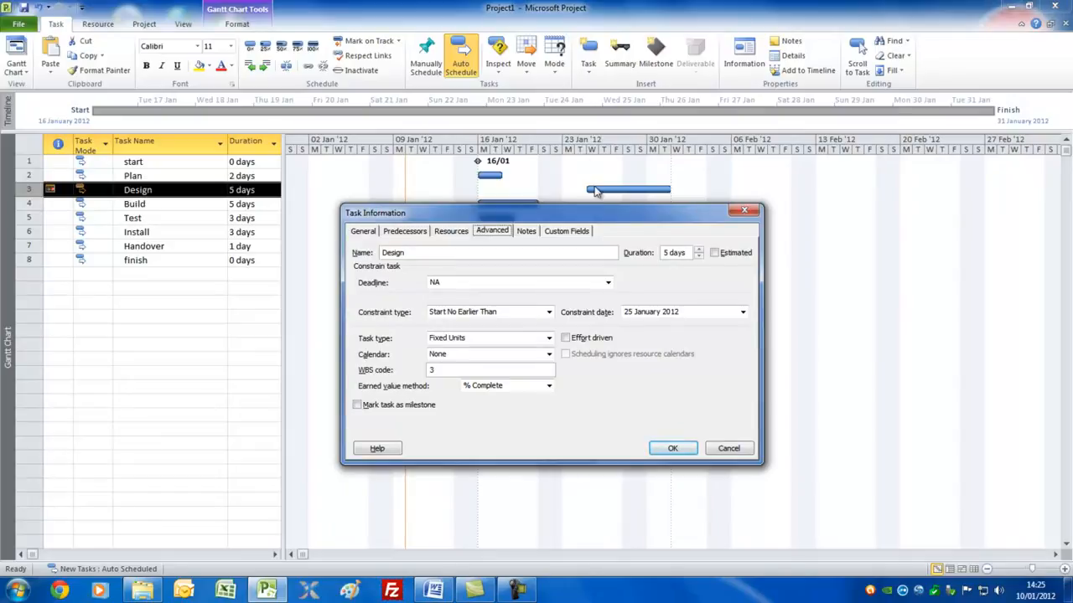
{"action": "left_click", "coordinate": [672, 449]}
Set the Design task's constraint type to As Soon As Possible in its advanced task information.
{"action": "left_click", "coordinate": [175, 194]}
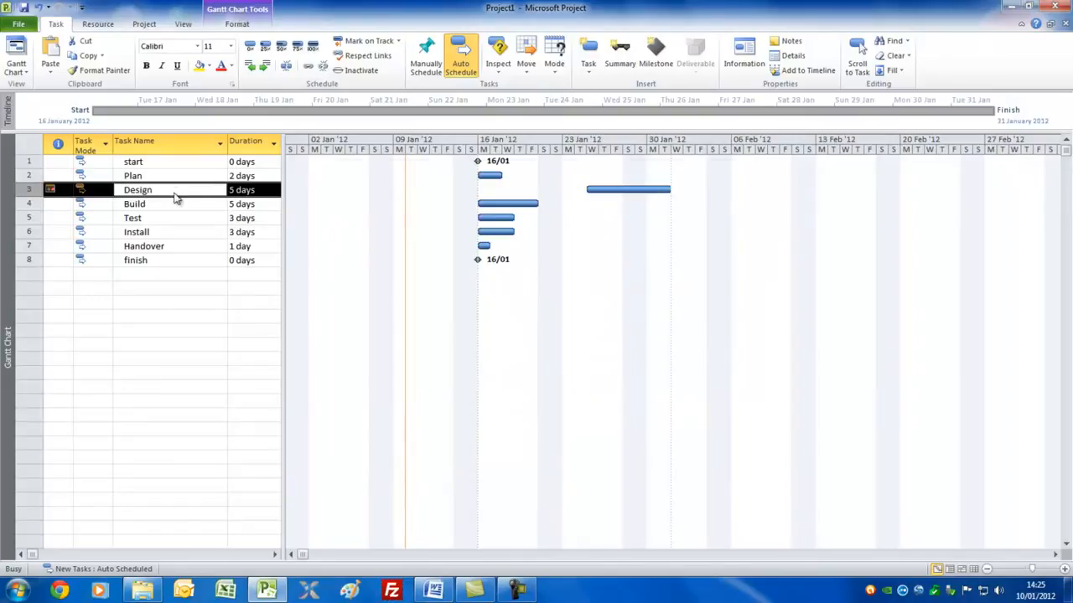
{"action": "double_click", "coordinate": [175, 198]}
{"action": "left_click", "coordinate": [531, 267]}
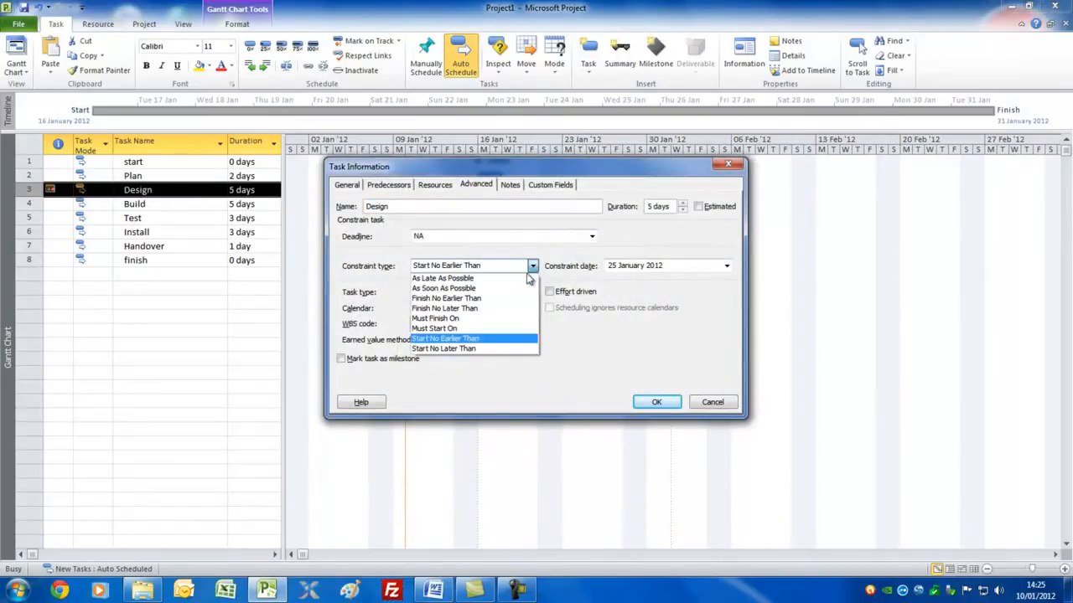
{"action": "left_click", "coordinate": [515, 290]}
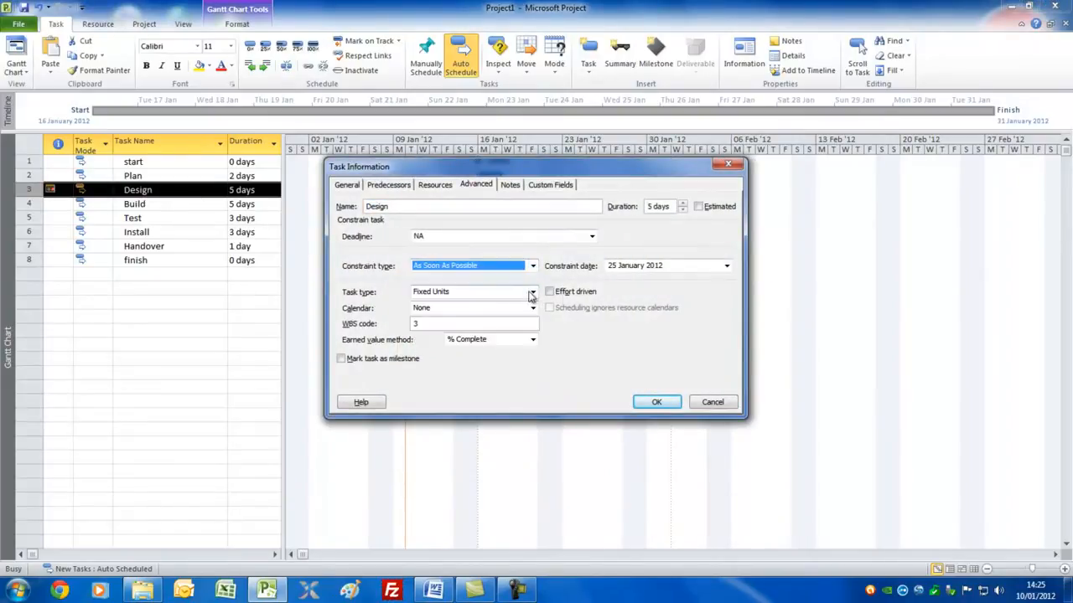
{"action": "left_click", "coordinate": [657, 403]}
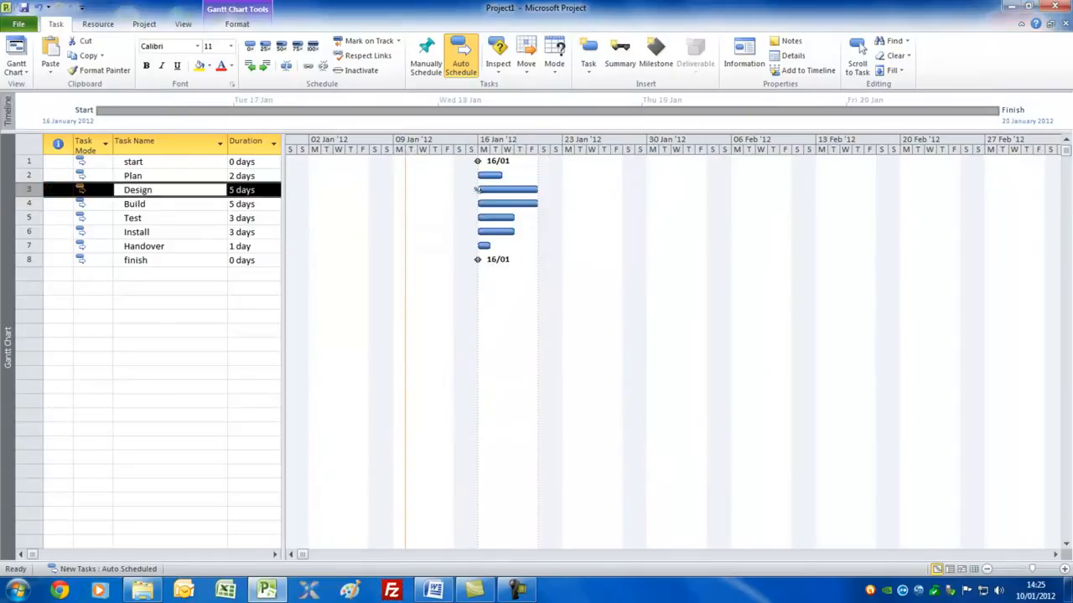
{"action": "mouse_move", "coordinate": [487, 174]}
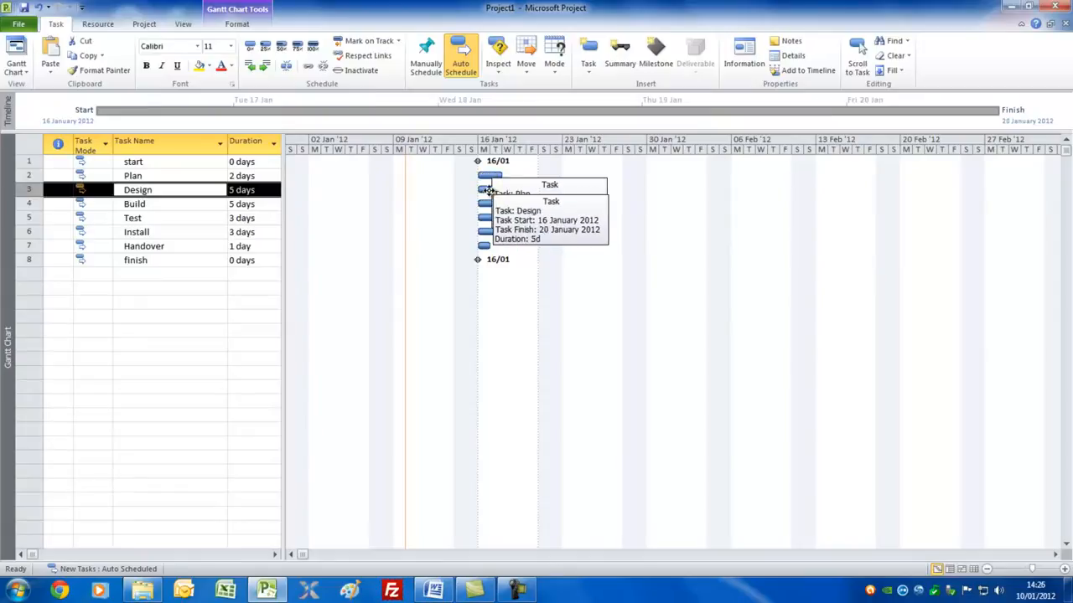
{"action": "left_click", "coordinate": [56, 189]}
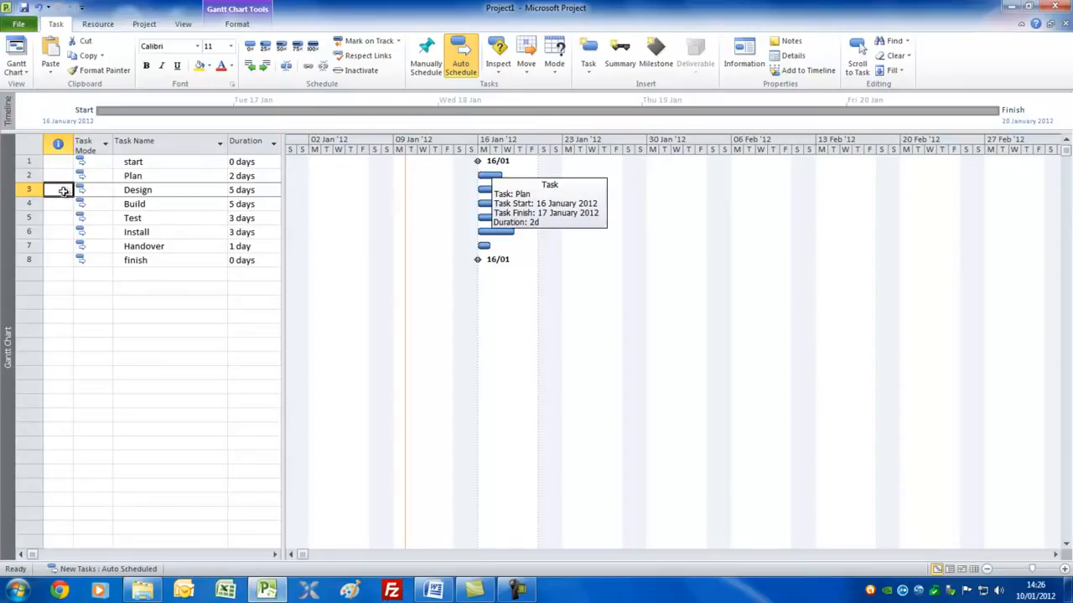
{"action": "left_click", "coordinate": [171, 164]}
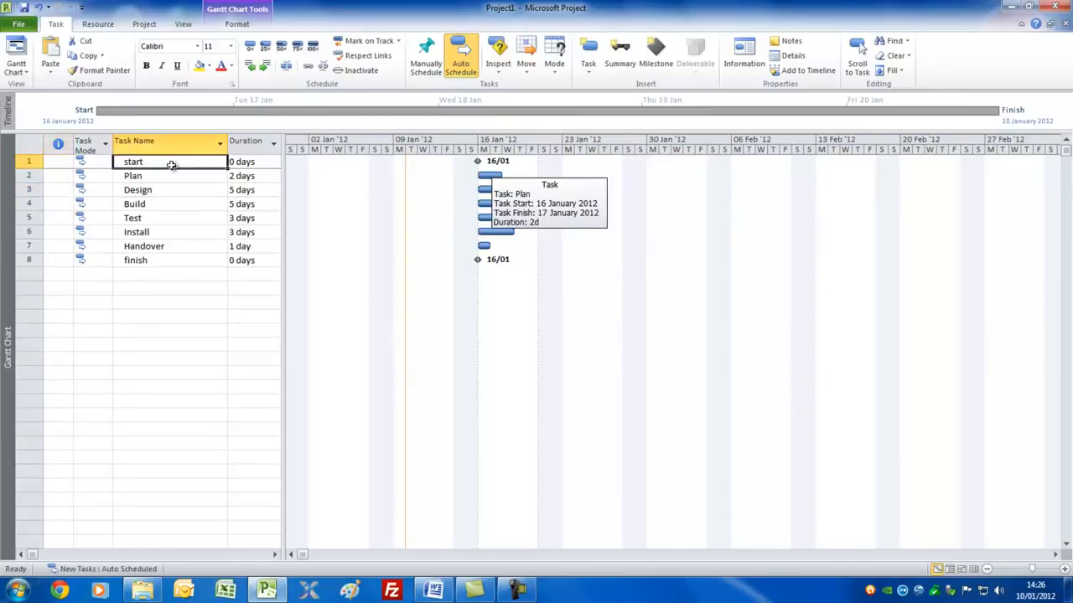
Group the start and Plan tasks under a new summary task named Definition.
{"action": "left_click_drag", "start_coordinate": [171, 164], "coordinate": [171, 175]}
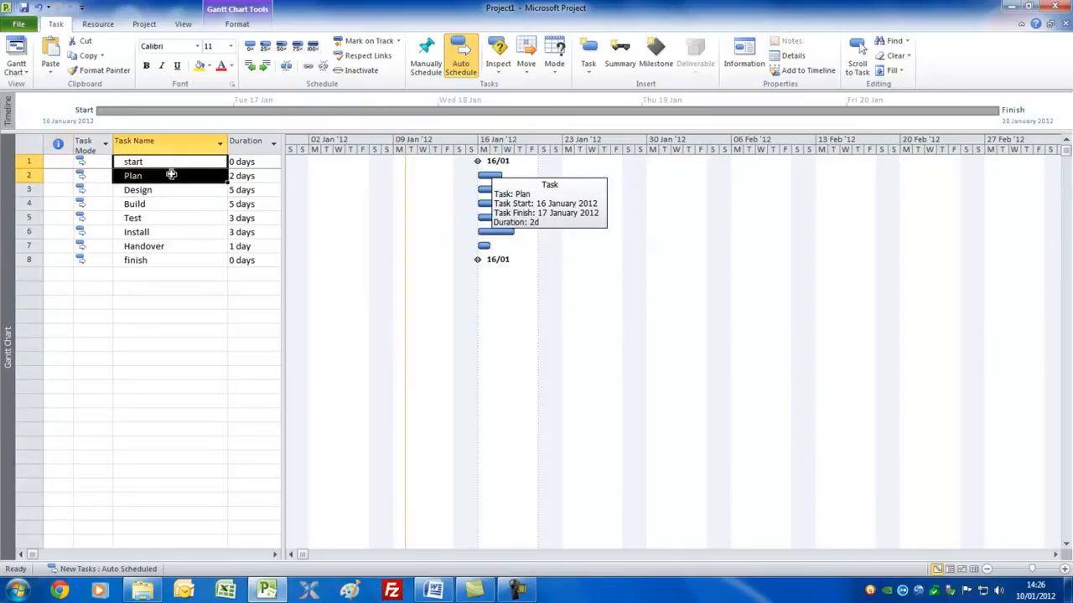
{"action": "left_click", "coordinate": [624, 54]}
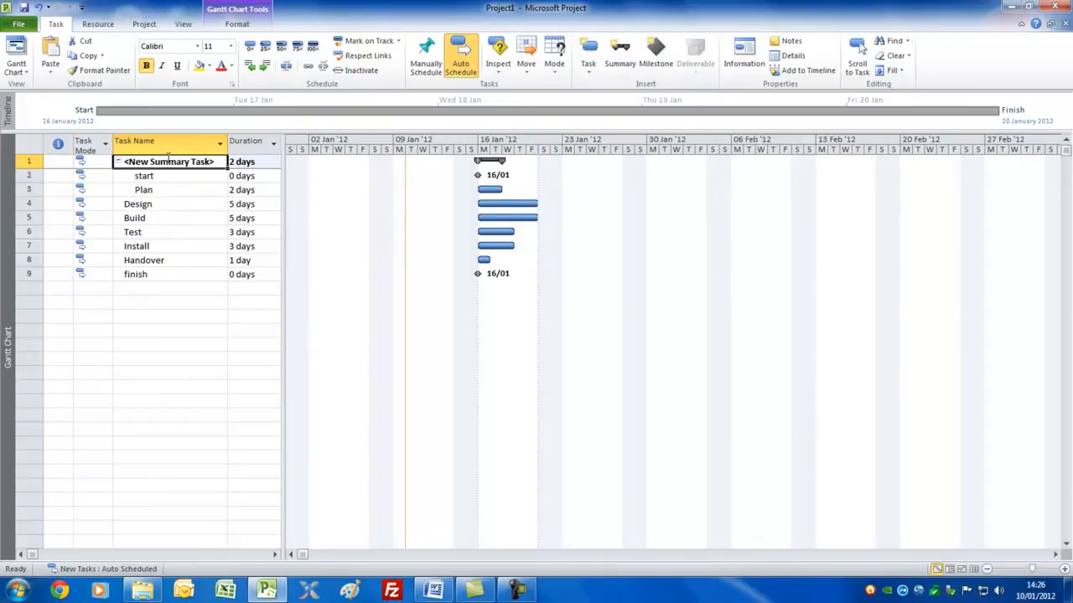
{"action": "type", "text": "Definition"}
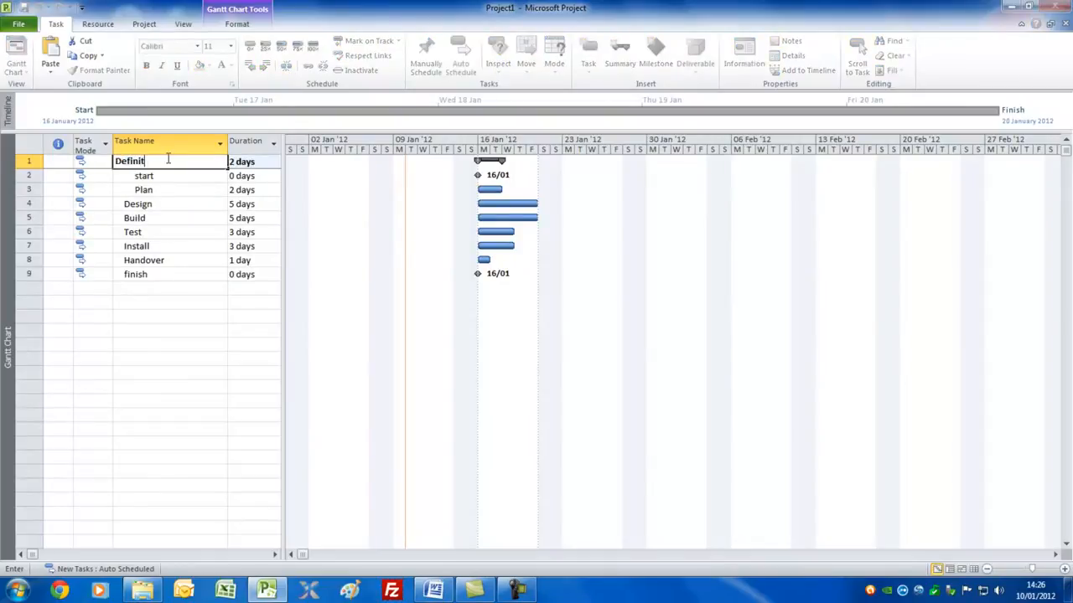
Group Design, Build and Test under a summary task named Execution, and Install, Handover and finish under one named Acceptance.
{"action": "left_click", "coordinate": [156, 205]}
{"action": "left_click_drag", "start_coordinate": [157, 206], "coordinate": [156, 227]}
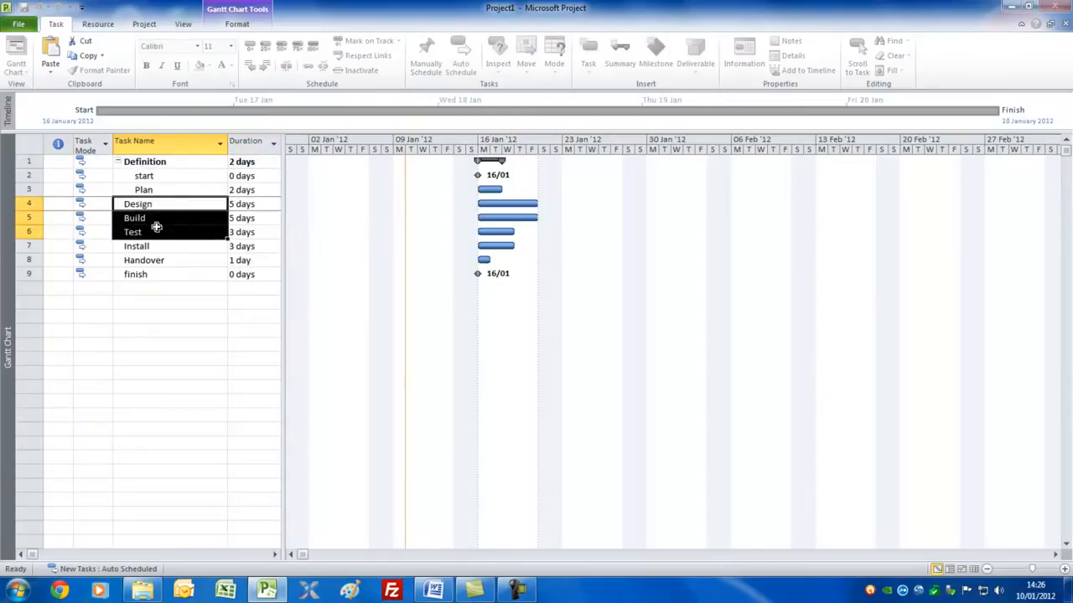
{"action": "left_click", "coordinate": [614, 56]}
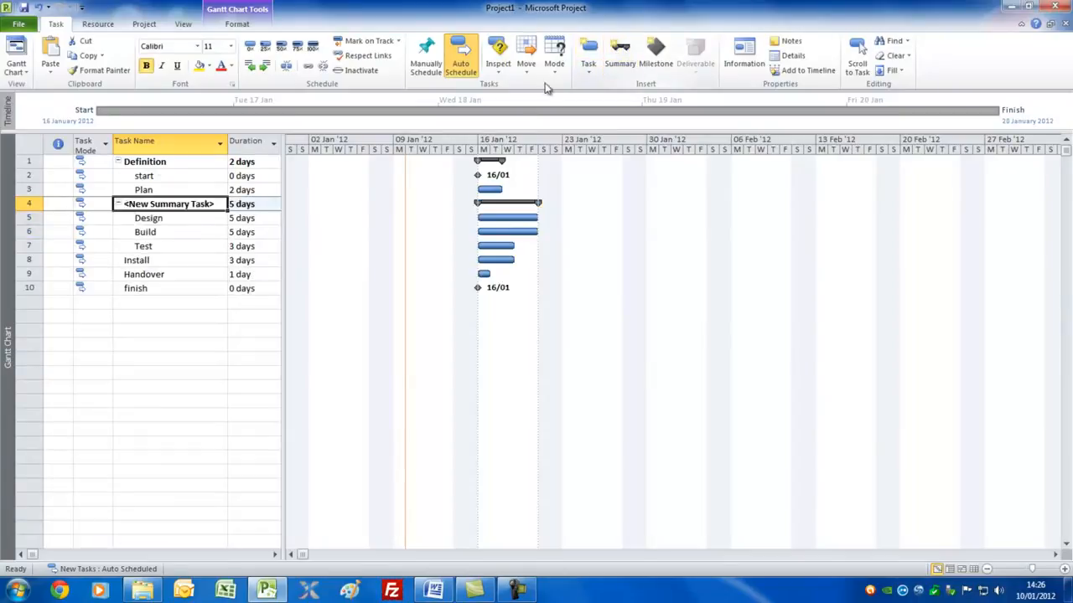
{"action": "type", "text": "Execution"}
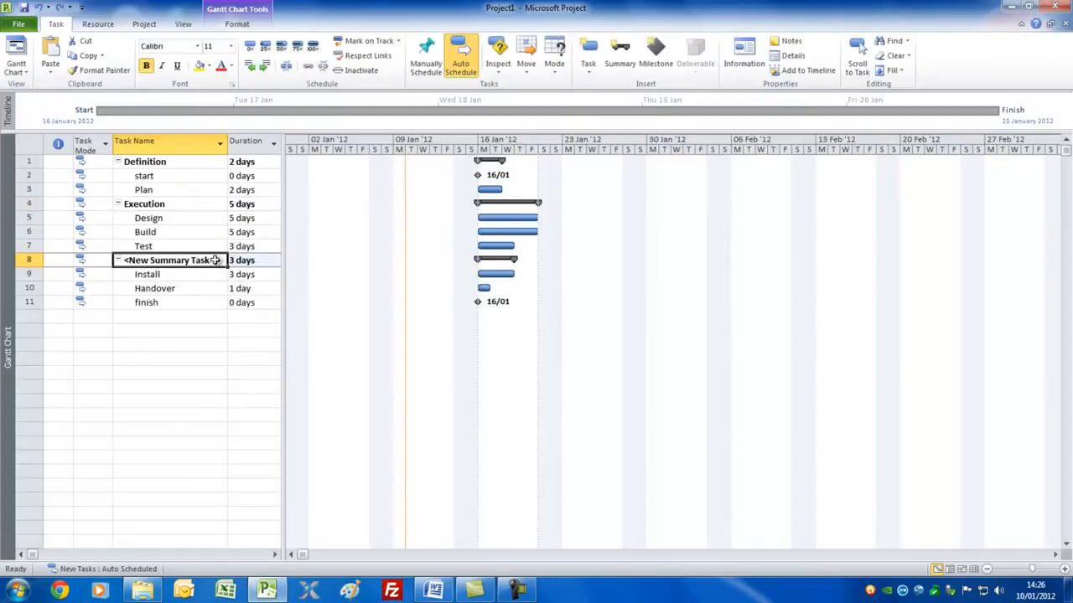
{"action": "type", "text": "Acceptance"}
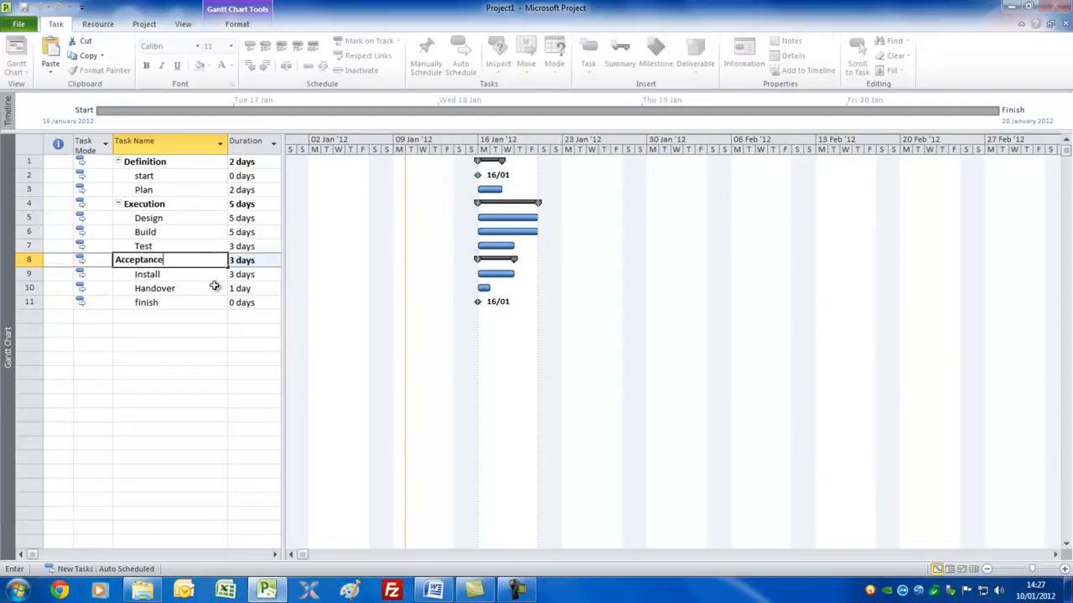
{"action": "left_click", "coordinate": [209, 276]}
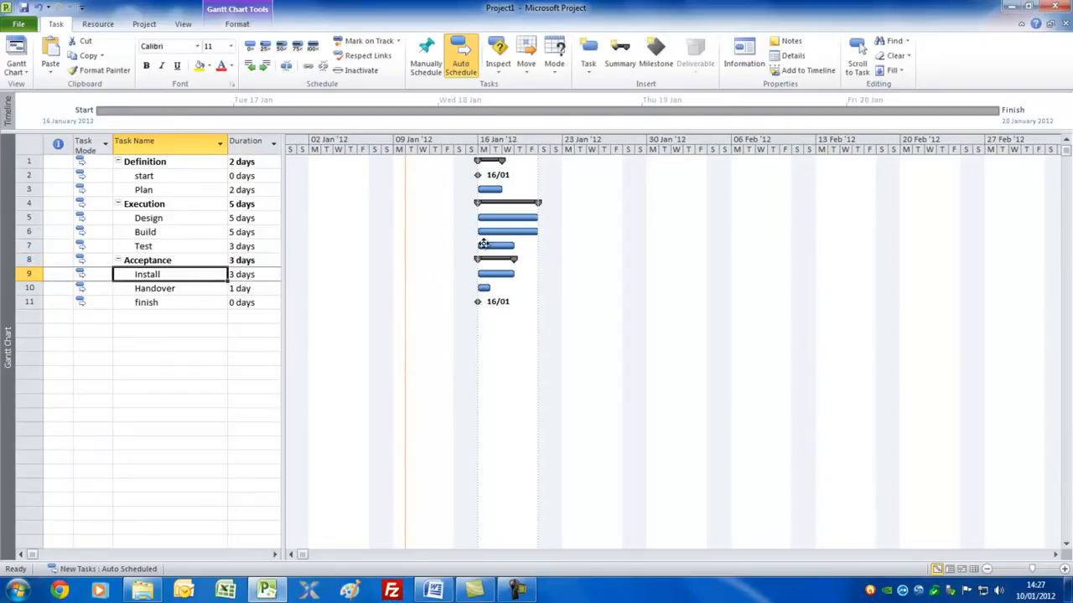
Link Plan, Design, Build, Test, Install, Handover and finish in sequence directly between their Gantt chart bars.
{"action": "mouse_move", "coordinate": [491, 189]}
{"action": "left_mouse_down"}
{"action": "mouse_move", "coordinate": [526, 234]}
{"action": "mouse_move", "coordinate": [610, 232]}
{"action": "left_mouse_up"}
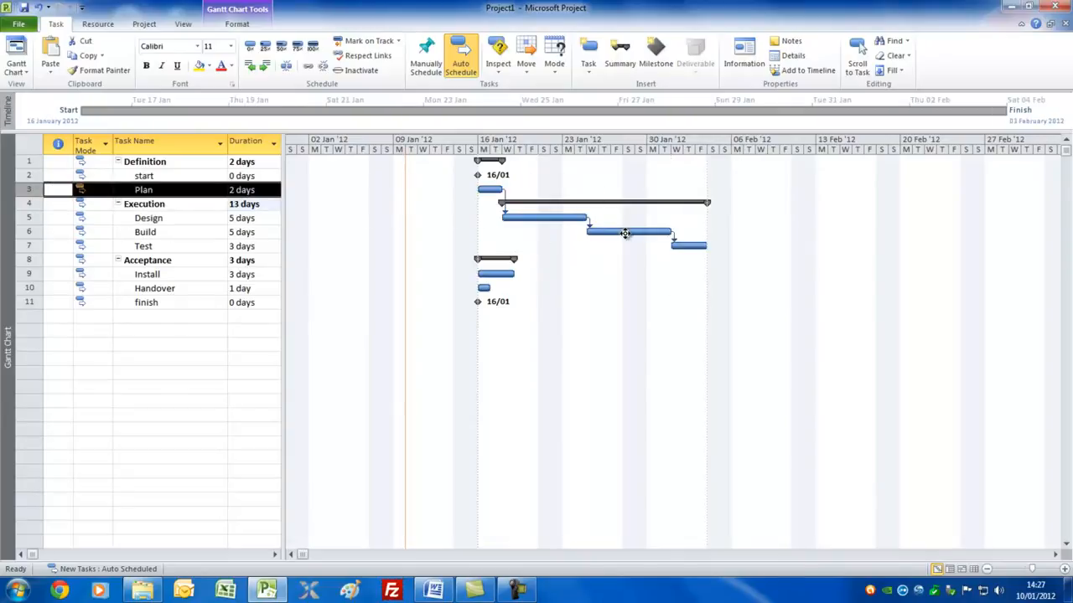
{"action": "left_click_drag", "start_coordinate": [696, 245], "coordinate": [505, 276]}
{"action": "left_click_drag", "start_coordinate": [751, 276], "coordinate": [488, 291]}
{"action": "left_click_drag", "start_coordinate": [779, 291], "coordinate": [479, 301]}
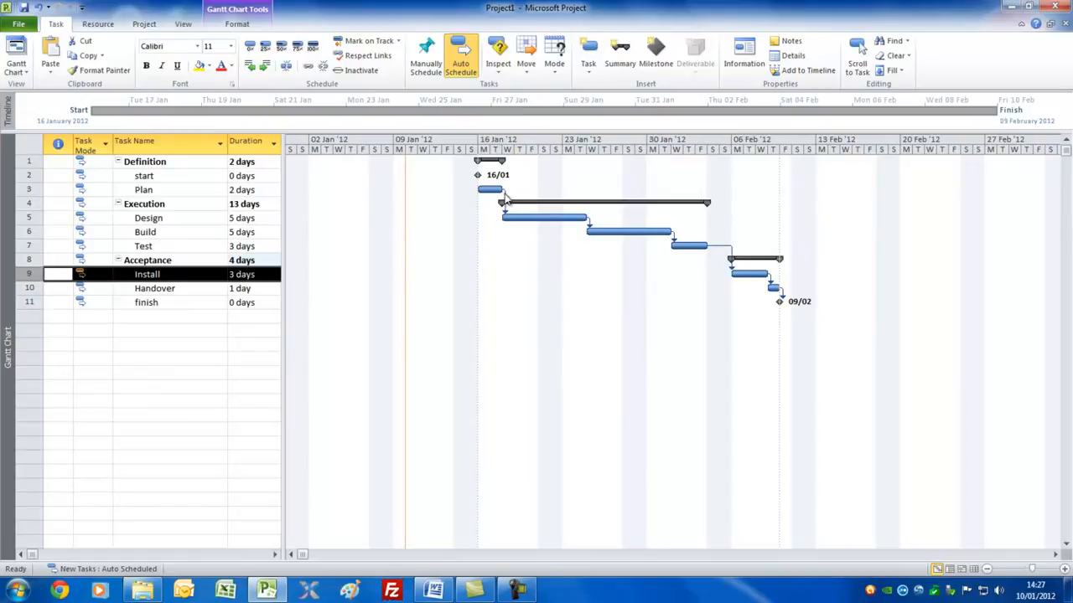
Examine the dependency types available for the link from Plan to Design.
{"action": "mouse_move", "coordinate": [507, 198]}
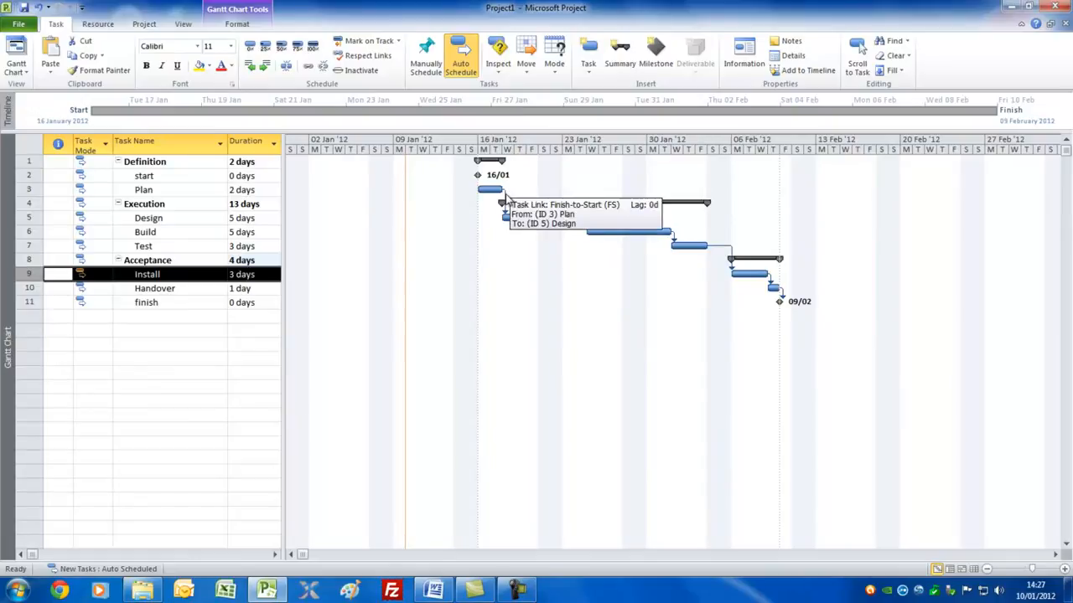
{"action": "double_click", "coordinate": [506, 199]}
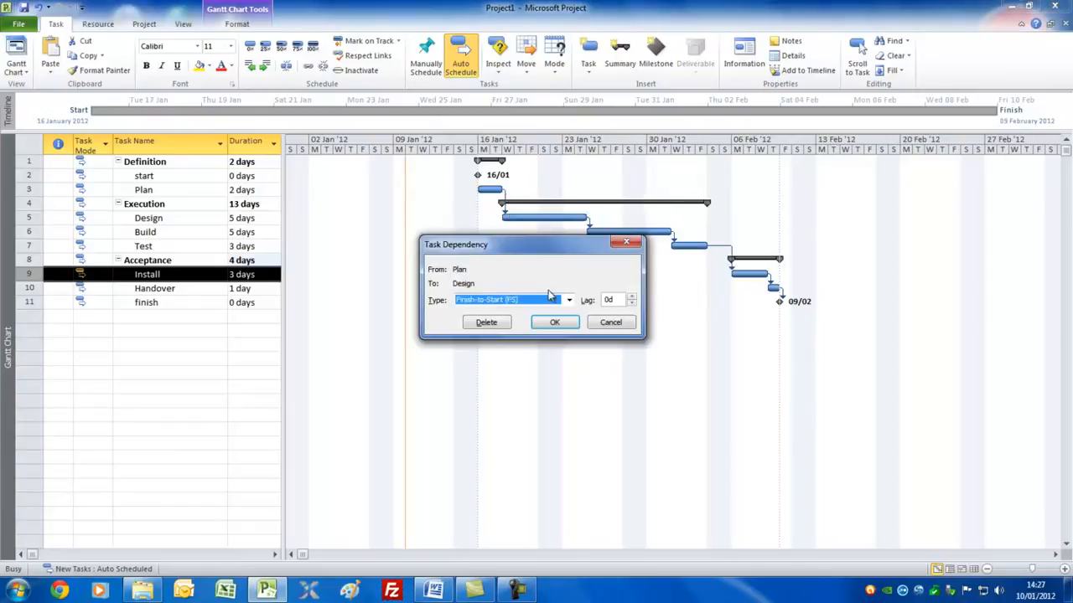
{"action": "left_click", "coordinate": [569, 300]}
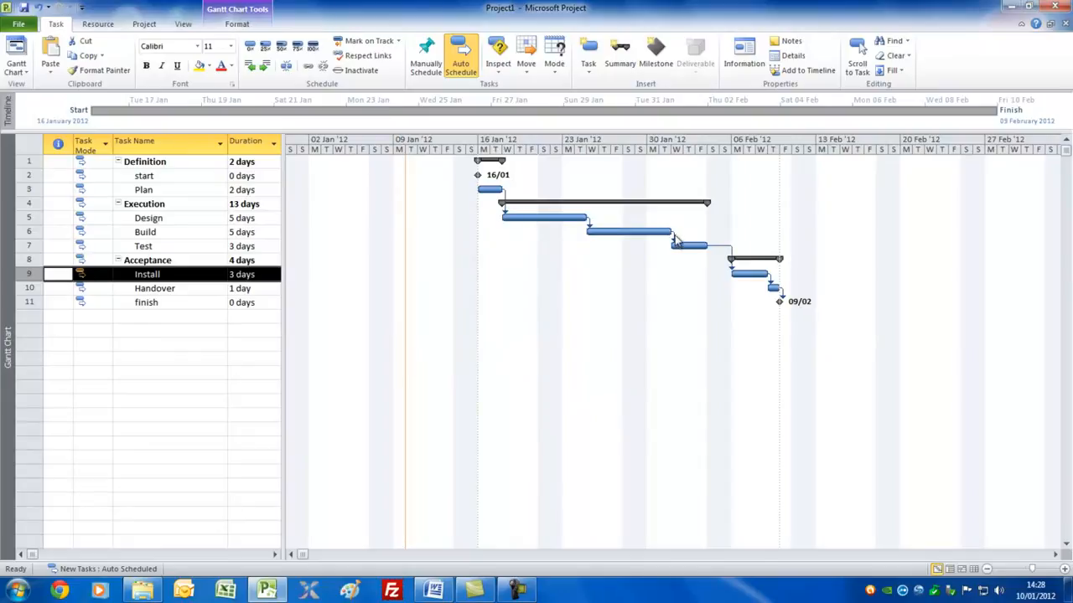
Set the lag of the Build-to-Test link to -2d, keeping it Finish-to-Start.
{"action": "double_click", "coordinate": [674, 240]}
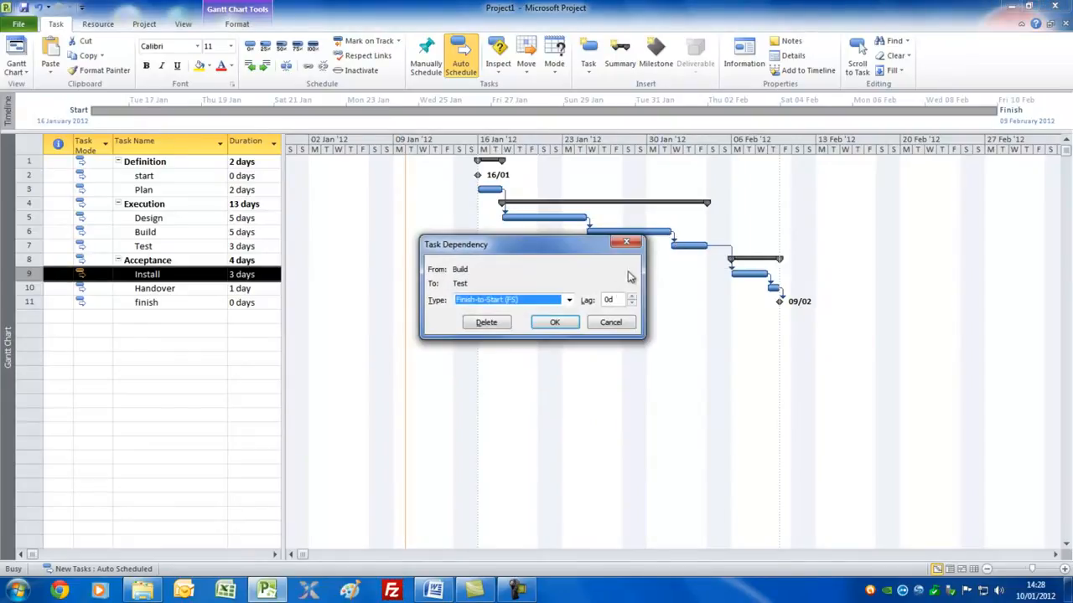
{"action": "left_click", "coordinate": [632, 303]}
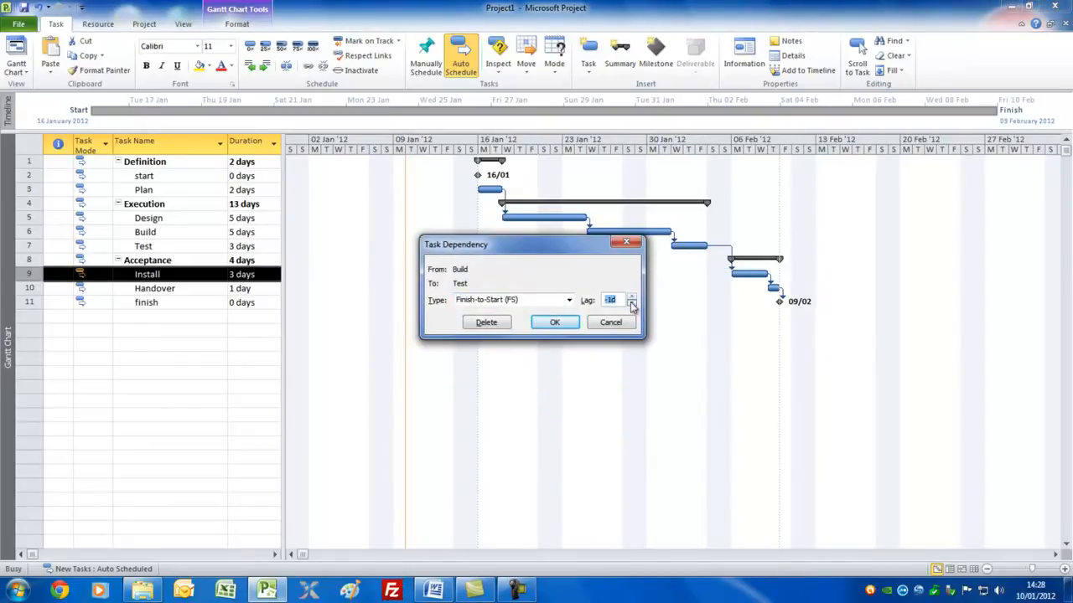
{"action": "left_click", "coordinate": [549, 326]}
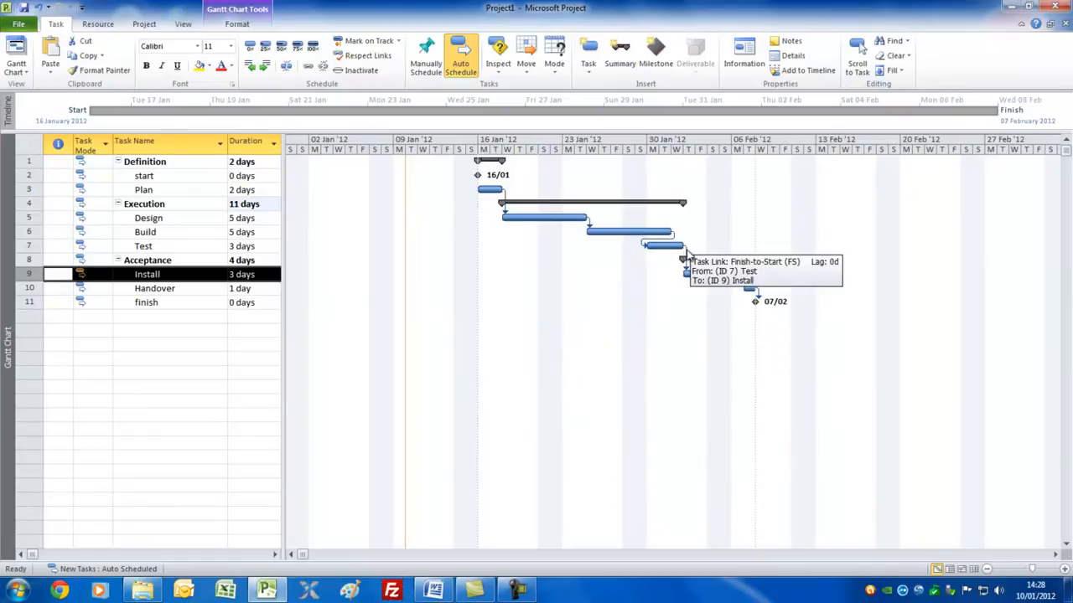
Delete the Test-to-Install dependency and link Build to Install in the Gantt chart instead.
{"action": "double_click", "coordinate": [685, 252]}
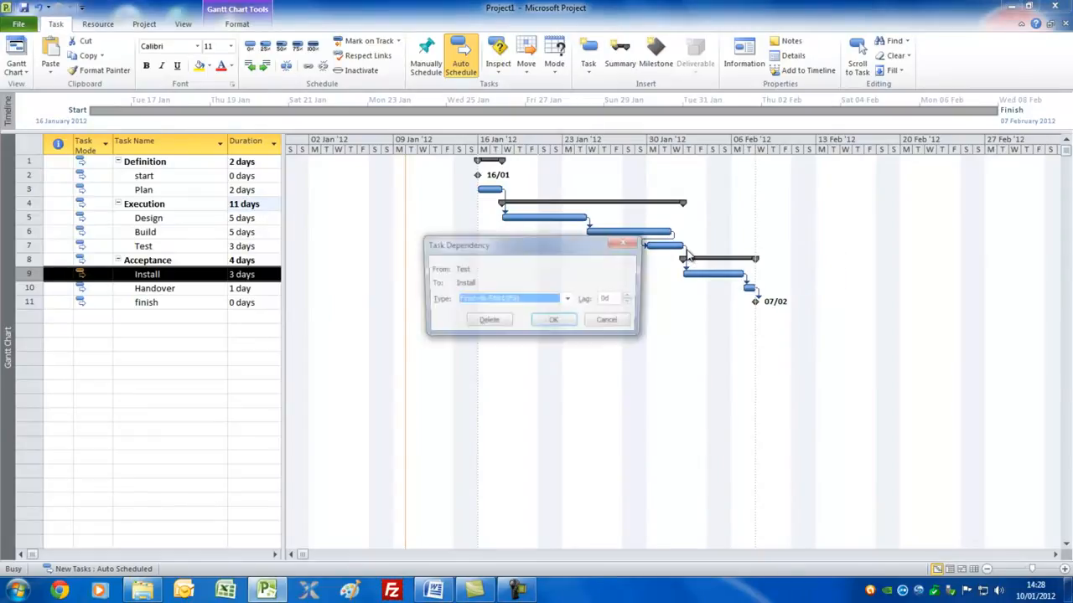
{"action": "left_click", "coordinate": [487, 323]}
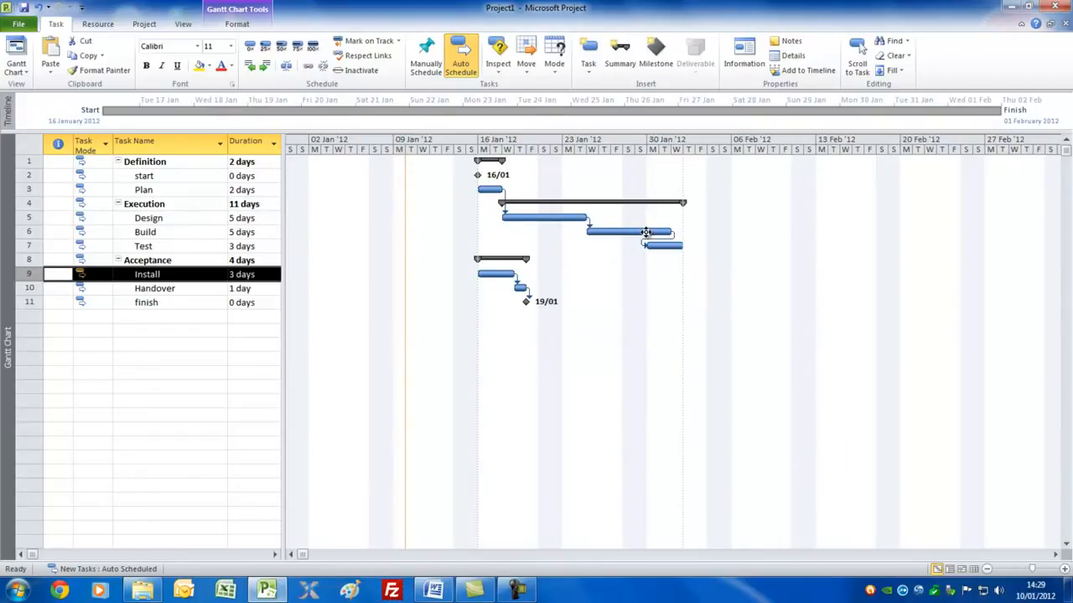
{"action": "left_click_drag", "start_coordinate": [646, 232], "coordinate": [507, 274]}
Set the lag of the Build-to-Install link to -2d and link Test to Handover in the Gantt chart.
{"action": "double_click", "coordinate": [675, 260]}
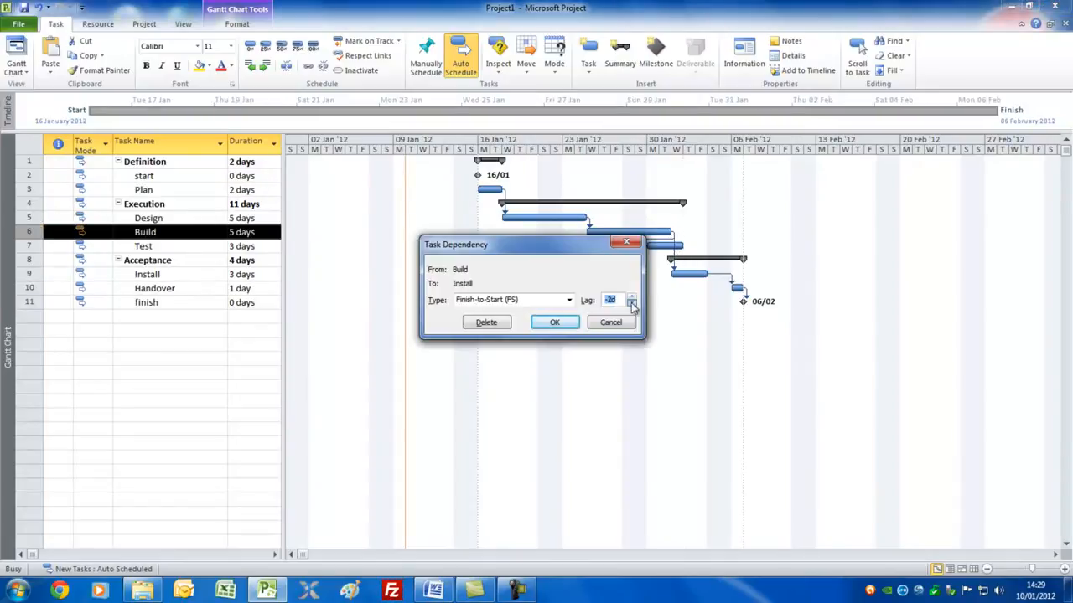
{"action": "left_click", "coordinate": [560, 325]}
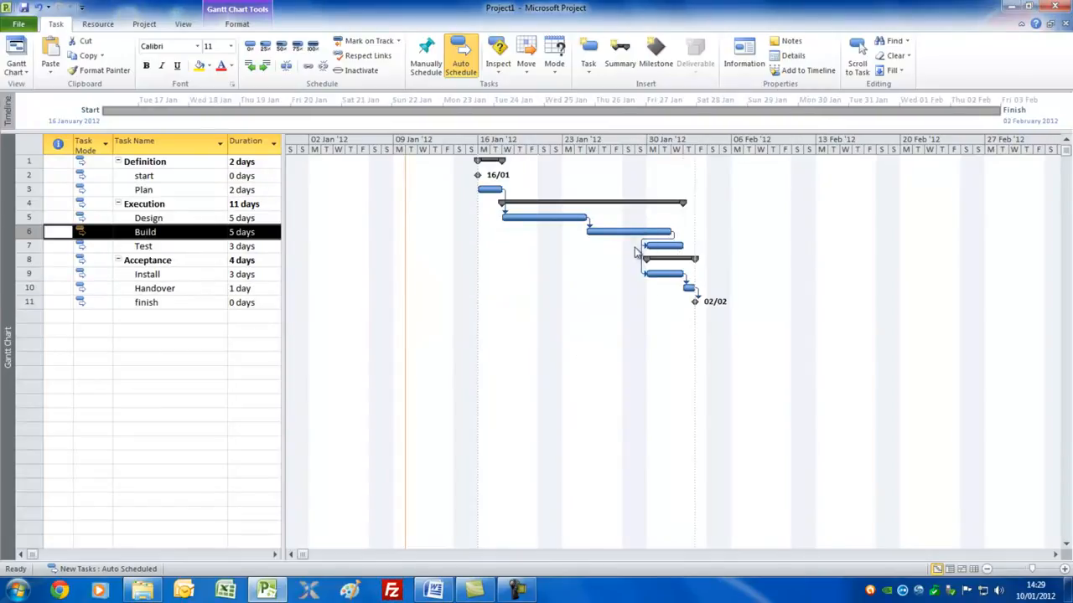
{"action": "left_click_drag", "start_coordinate": [668, 249], "coordinate": [689, 288]}
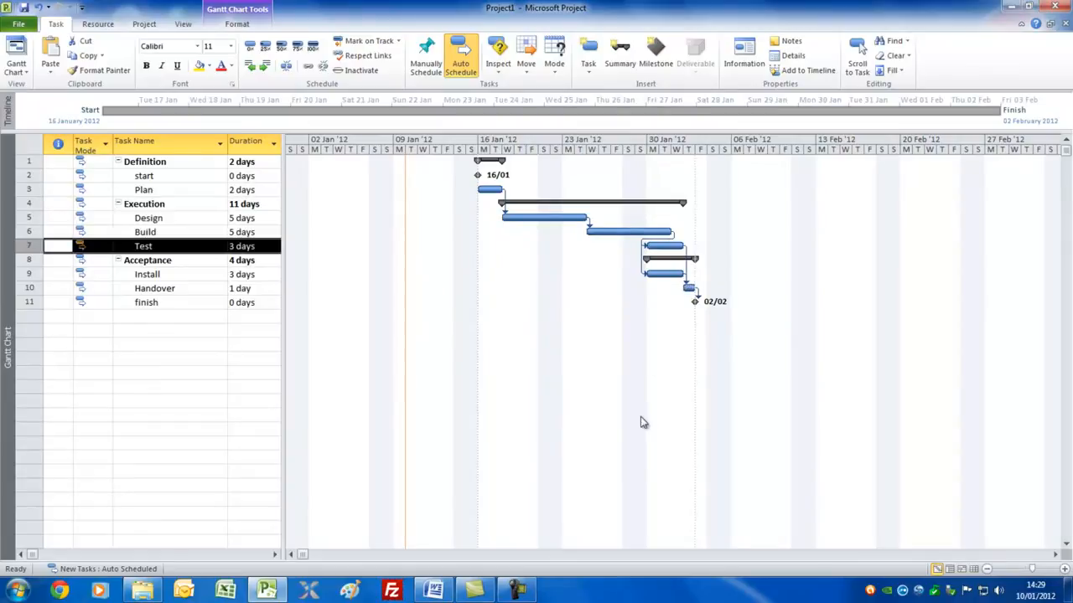
Give the Build task a Start No Earlier Than constraint dated 26 January 2012 and check its constraint indicator.
{"action": "left_click", "coordinate": [163, 235]}
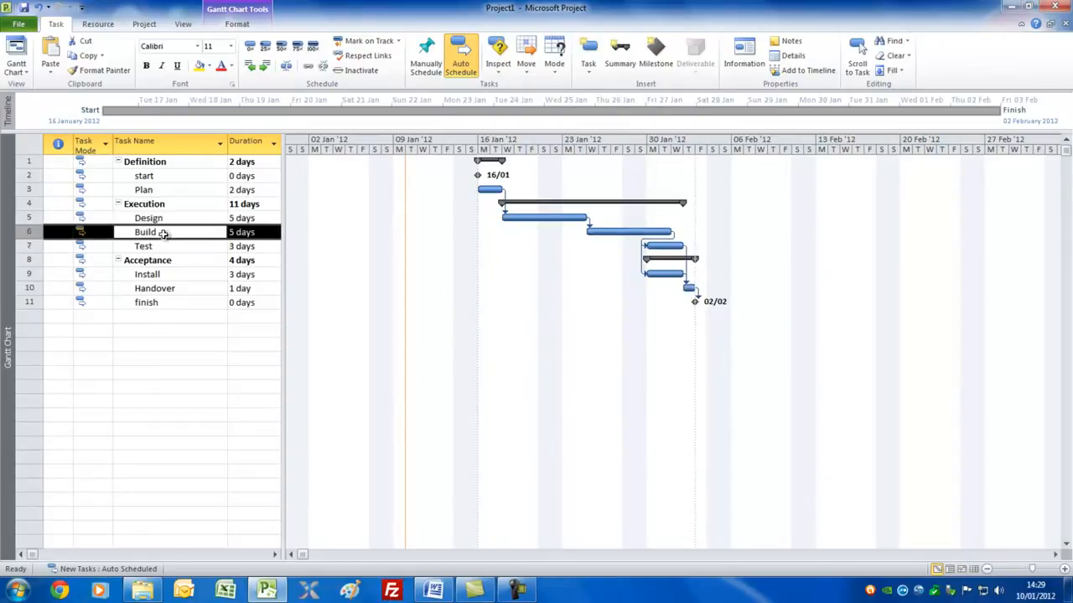
{"action": "double_click", "coordinate": [163, 234]}
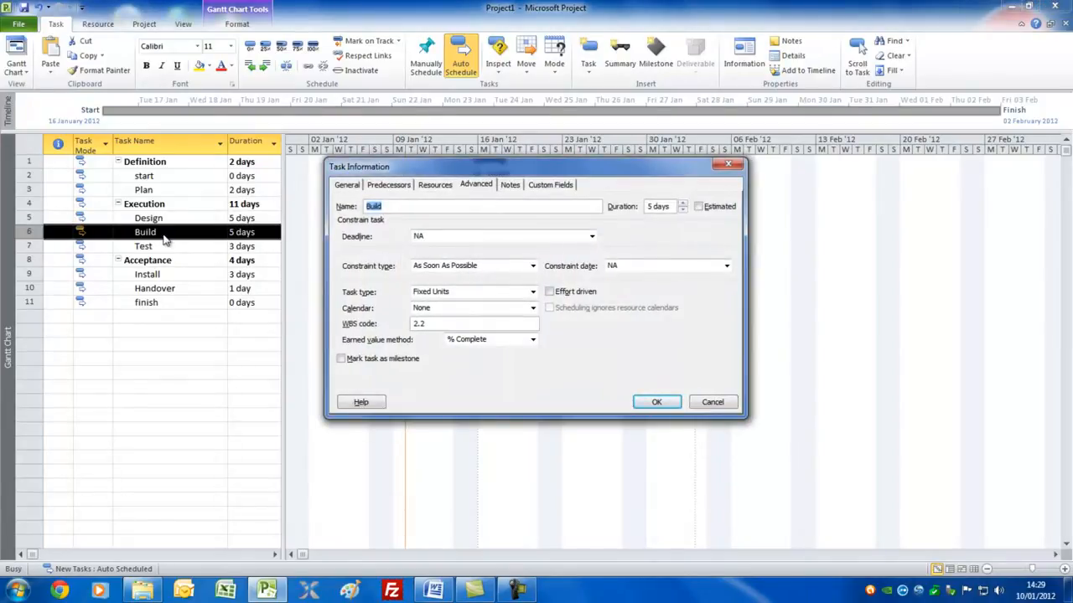
{"action": "left_click_drag", "start_coordinate": [487, 172], "coordinate": [503, 284]}
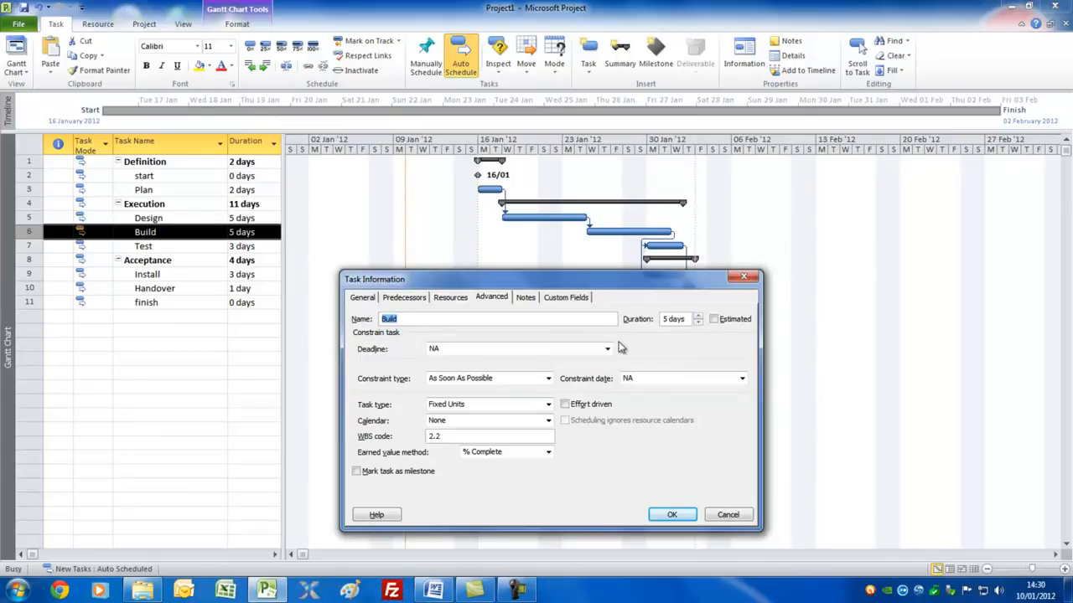
{"action": "left_click", "coordinate": [549, 379]}
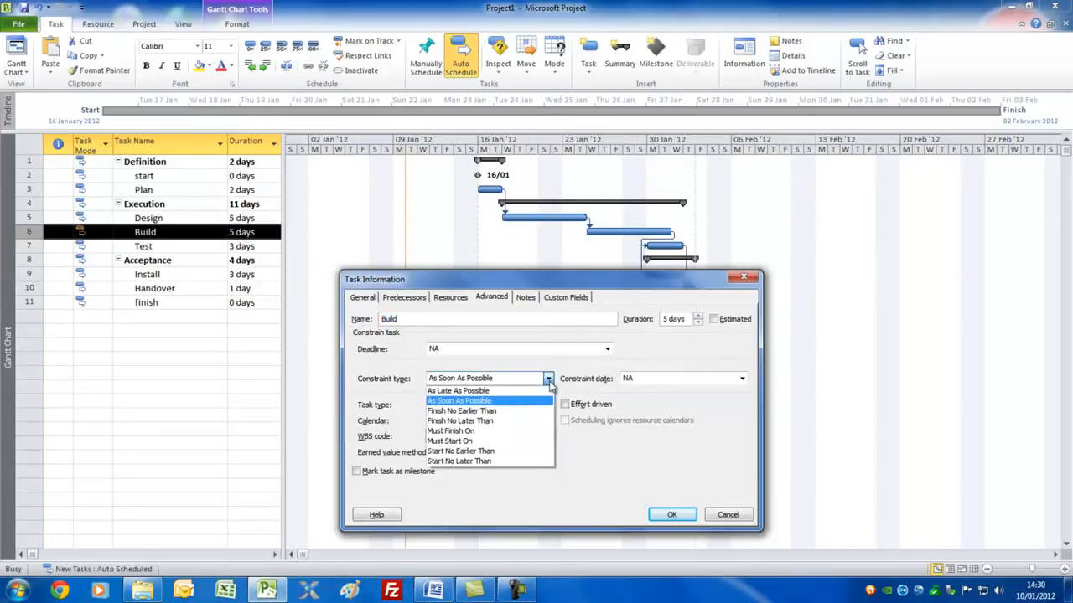
{"action": "left_click", "coordinate": [527, 455]}
{"action": "left_click", "coordinate": [742, 378]}
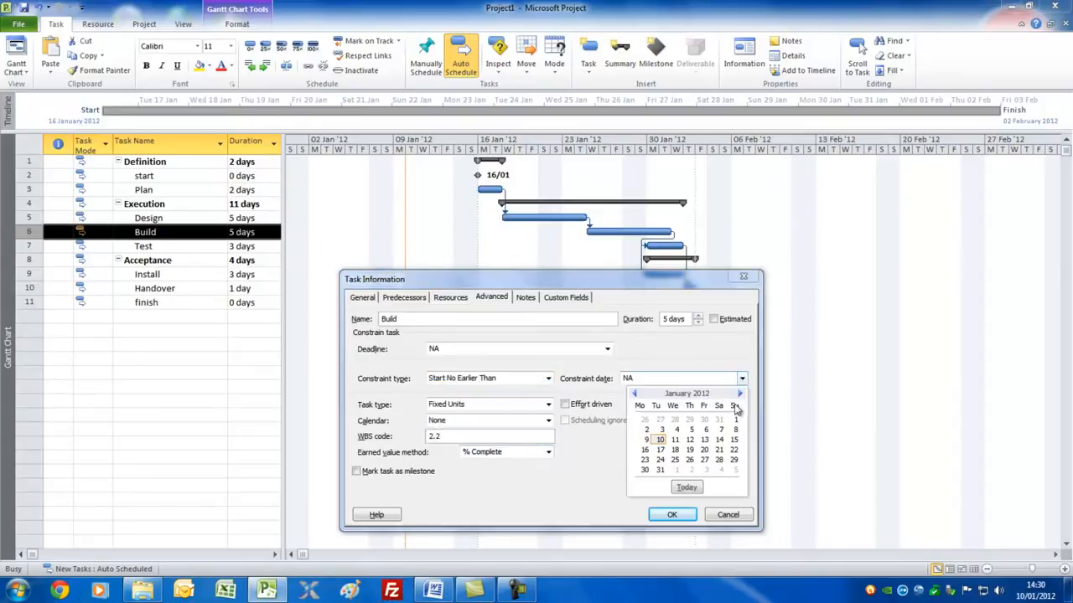
{"action": "left_click", "coordinate": [689, 460]}
{"action": "left_click", "coordinate": [671, 514]}
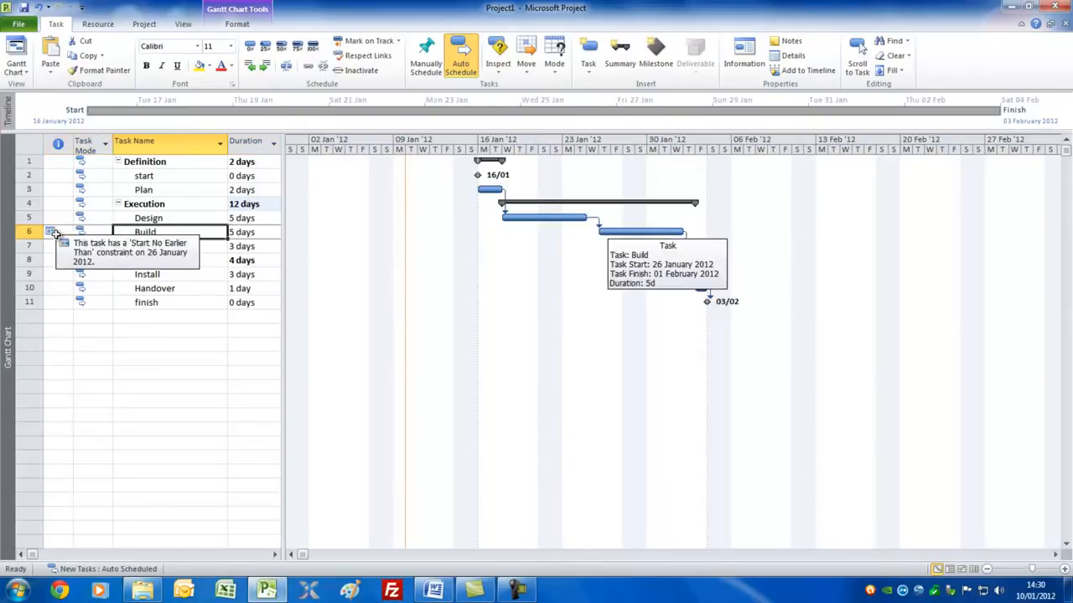
{"action": "mouse_move", "coordinate": [51, 231]}
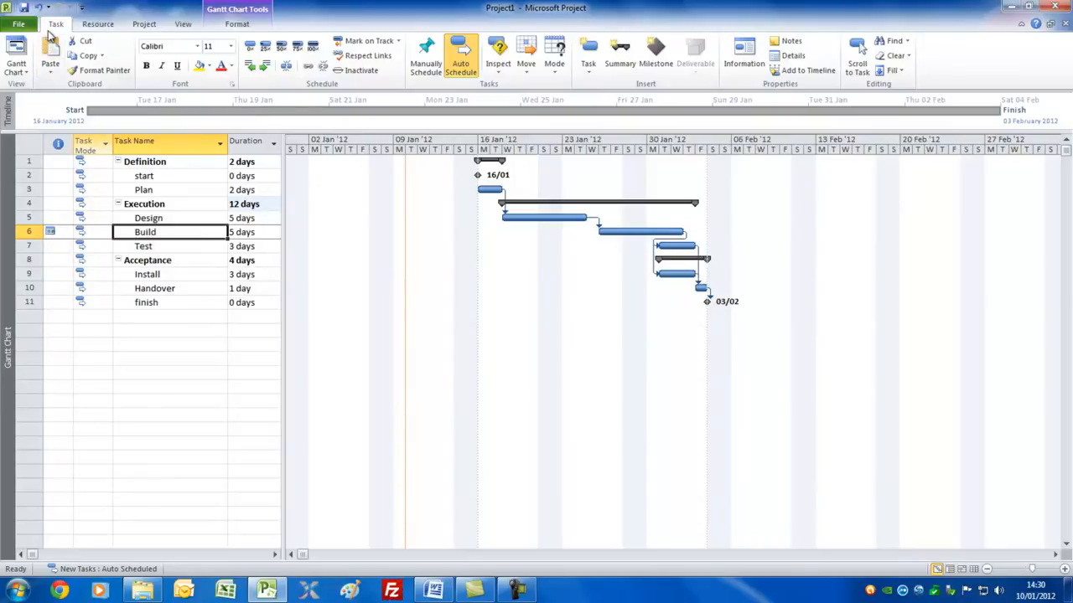
Switch to the Resource Sheet and add four people as work resources, entering one first name per row.
{"action": "left_click", "coordinate": [28, 72]}
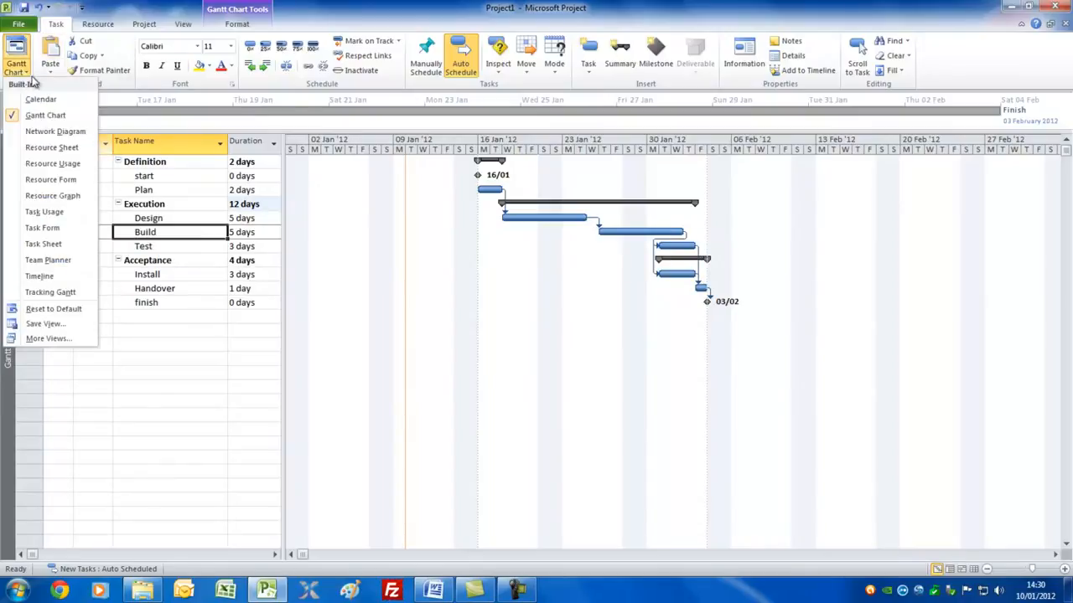
{"action": "left_click", "coordinate": [48, 147]}
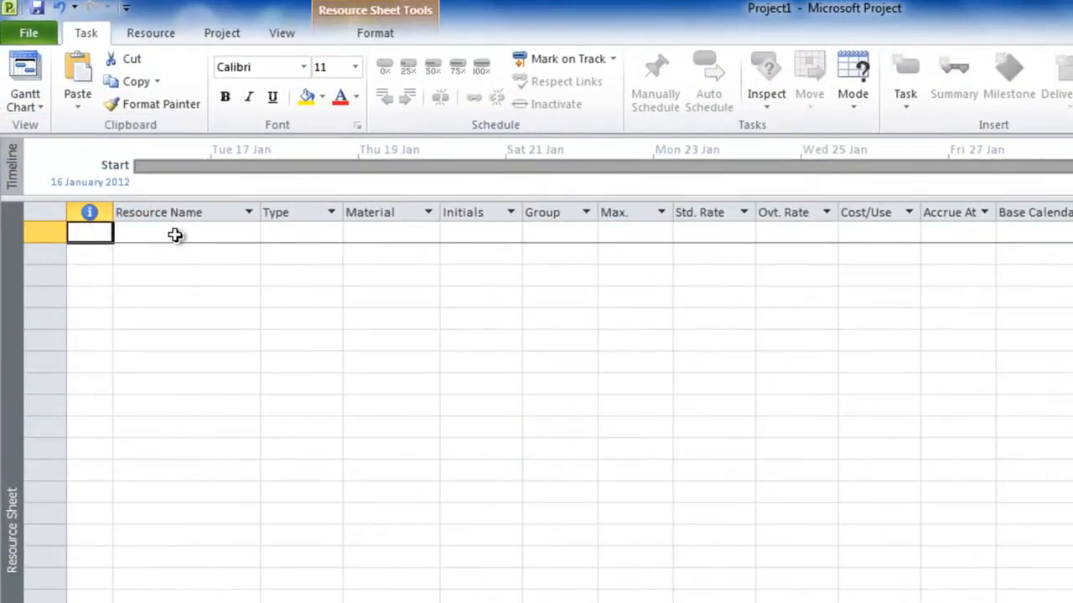
{"action": "left_click", "coordinate": [175, 235]}
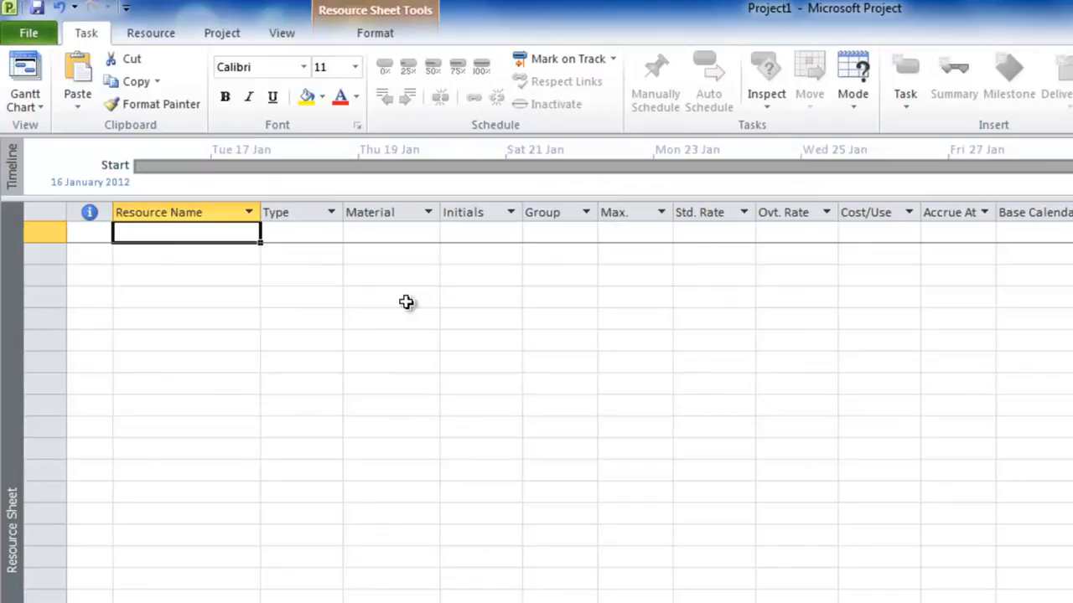
{"action": "type", "text": "dave"}
{"action": "key", "text": "Return"}
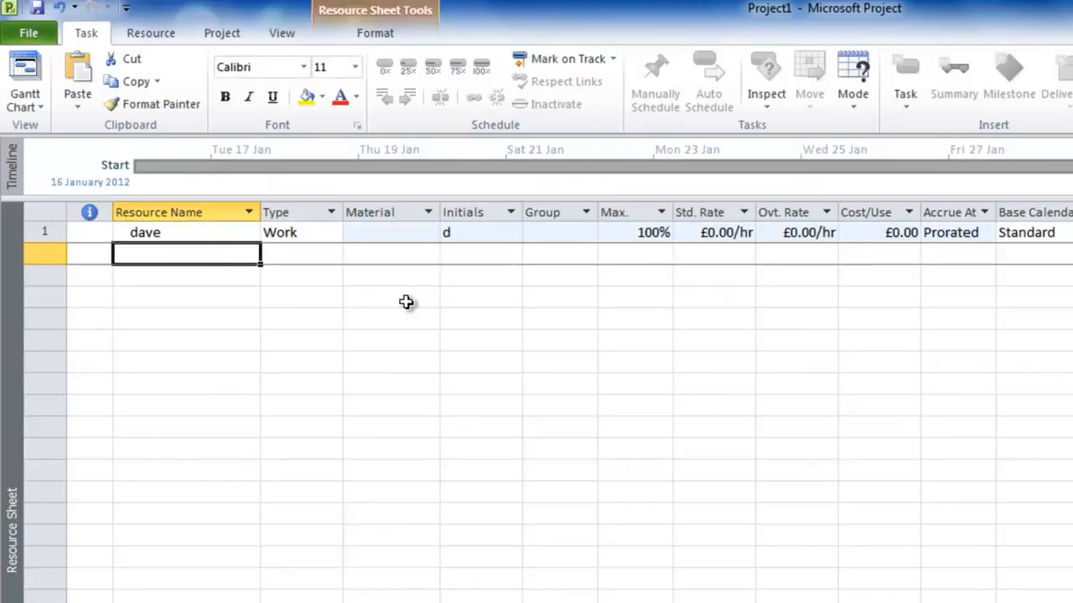
{"action": "type", "text": "tom"}
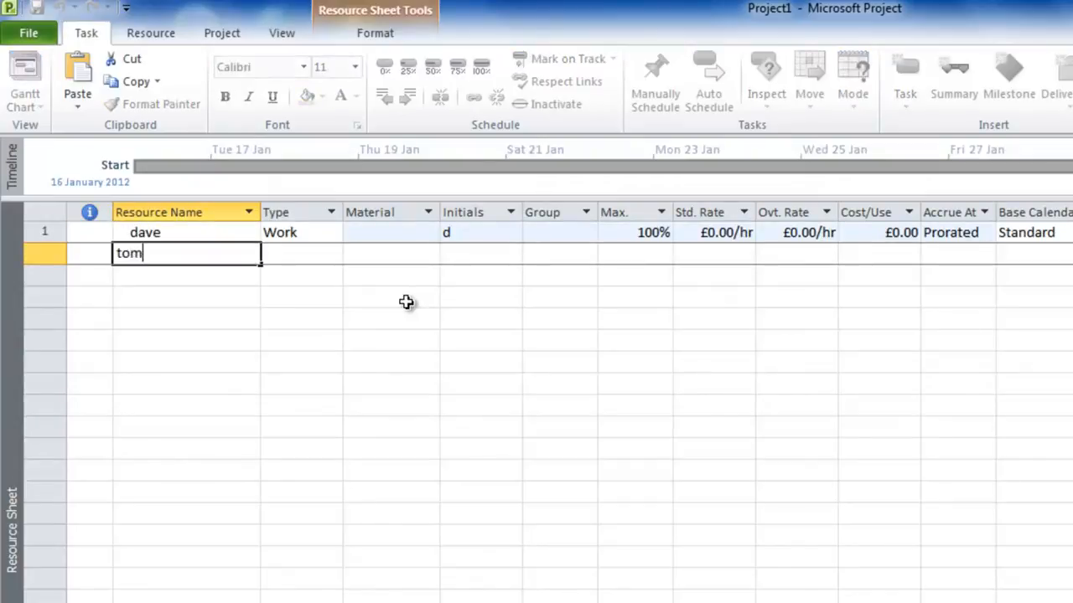
{"action": "key", "text": "Return"}
{"action": "type", "text": "dick"}
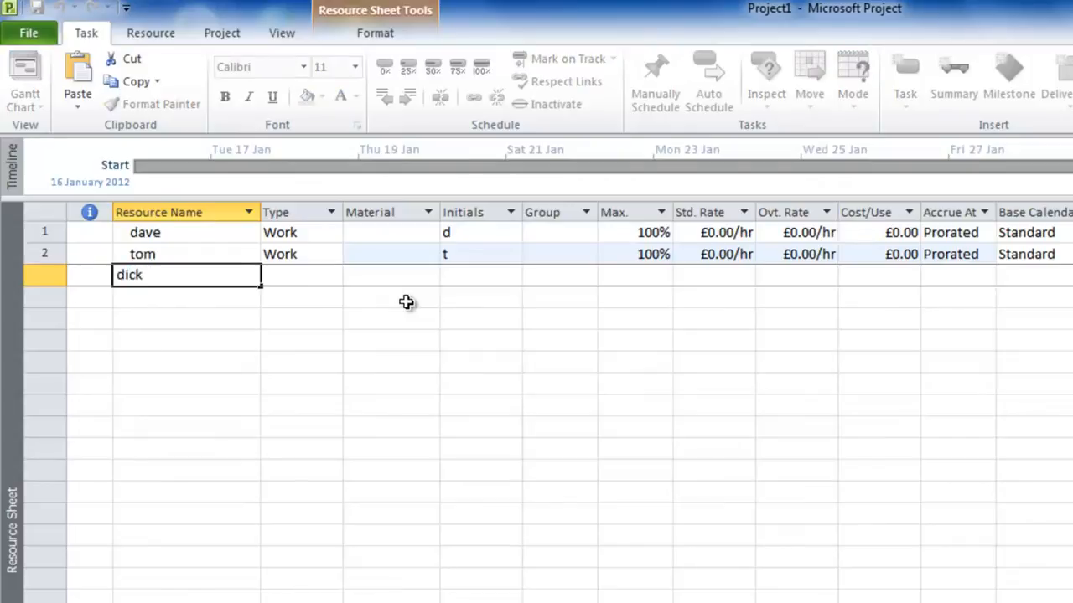
{"action": "key", "text": "Return"}
{"action": "type", "text": "harry"}
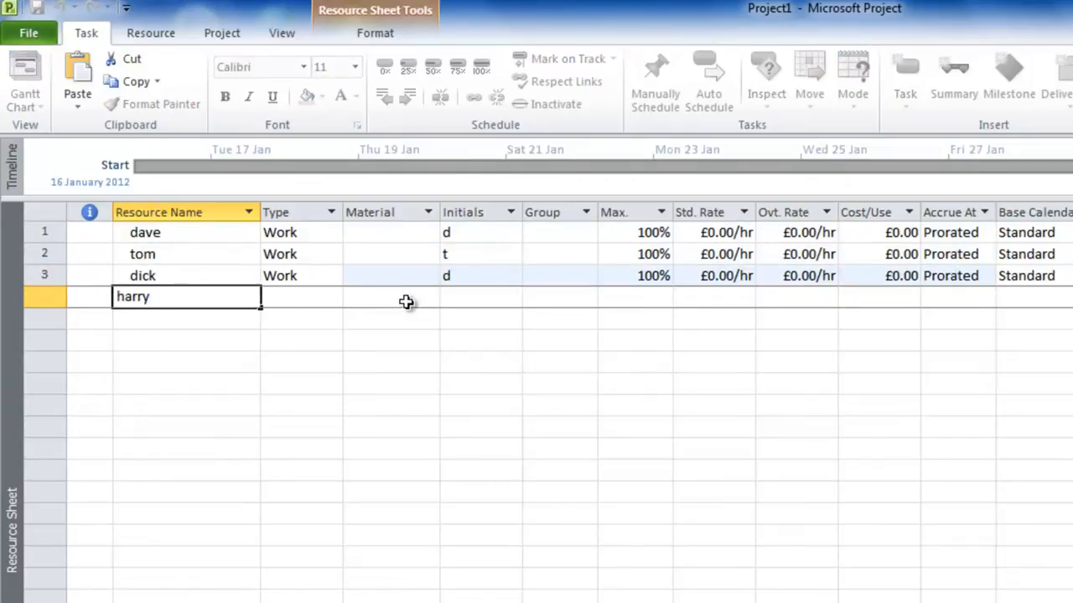
{"action": "key", "text": "Return"}
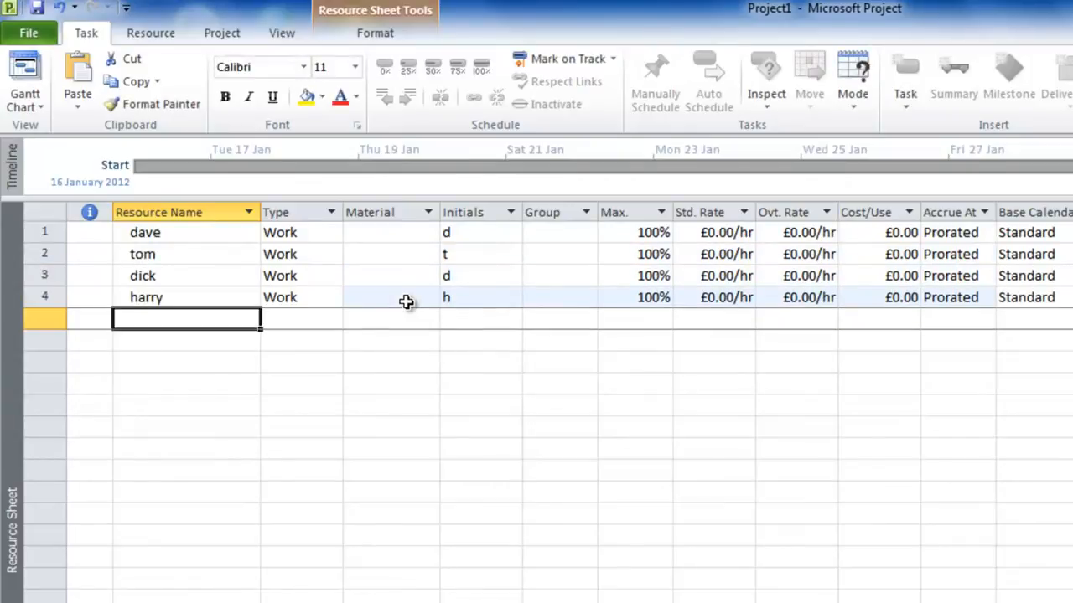
Add a fifth resource named cable and set its type to Material.
{"action": "type", "text": "cable"}
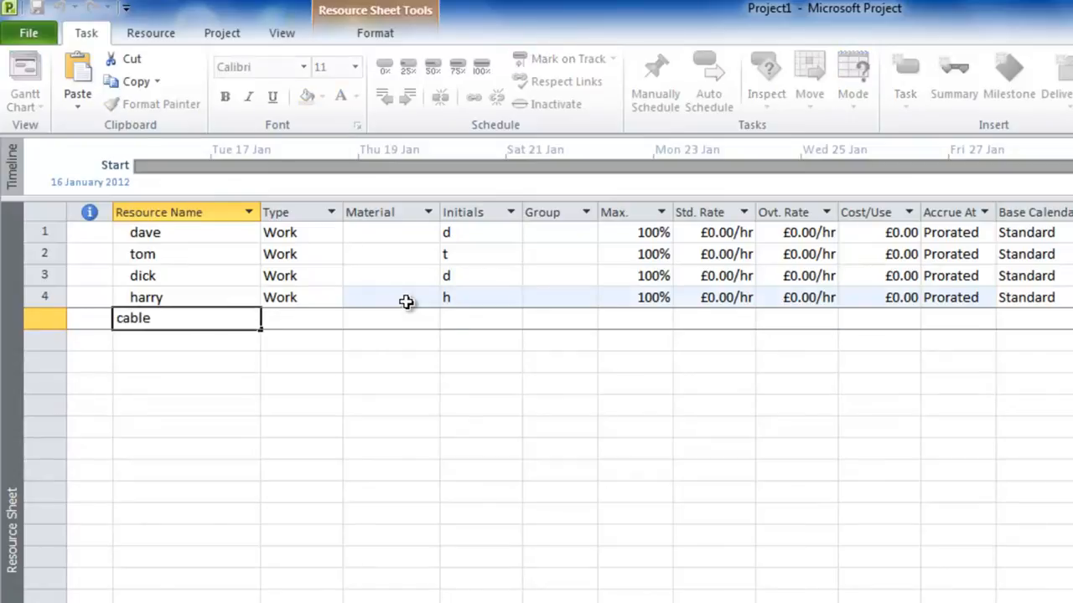
{"action": "key", "text": "Tab"}
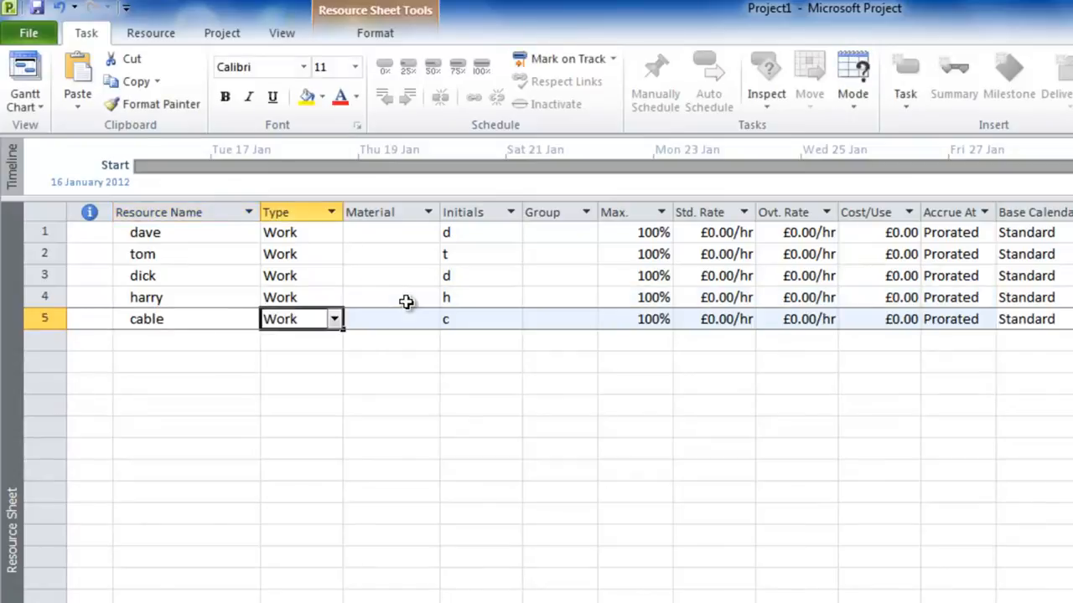
{"action": "left_click", "coordinate": [333, 320]}
{"action": "left_click", "coordinate": [330, 359]}
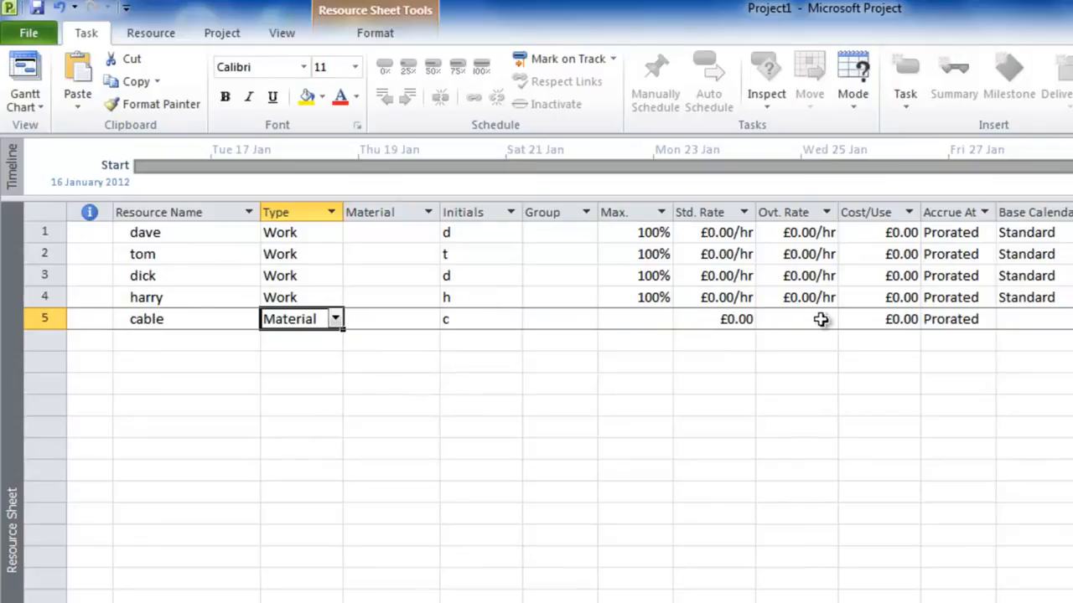
Set the cable resource's cost per use to £350 and its material label to drum.
{"action": "left_click", "coordinate": [894, 319]}
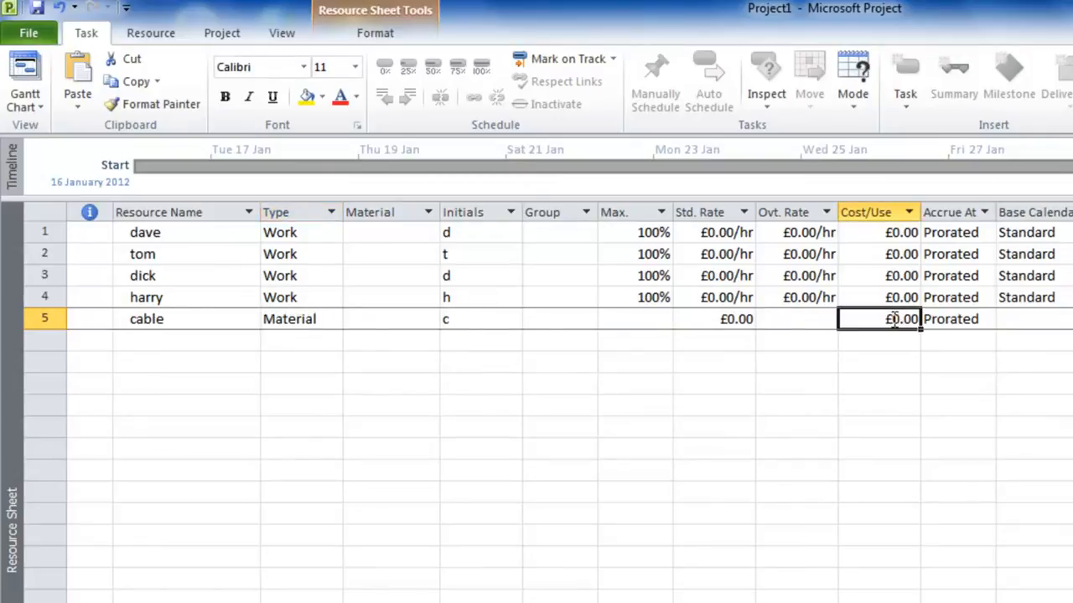
{"action": "type", "text": "350"}
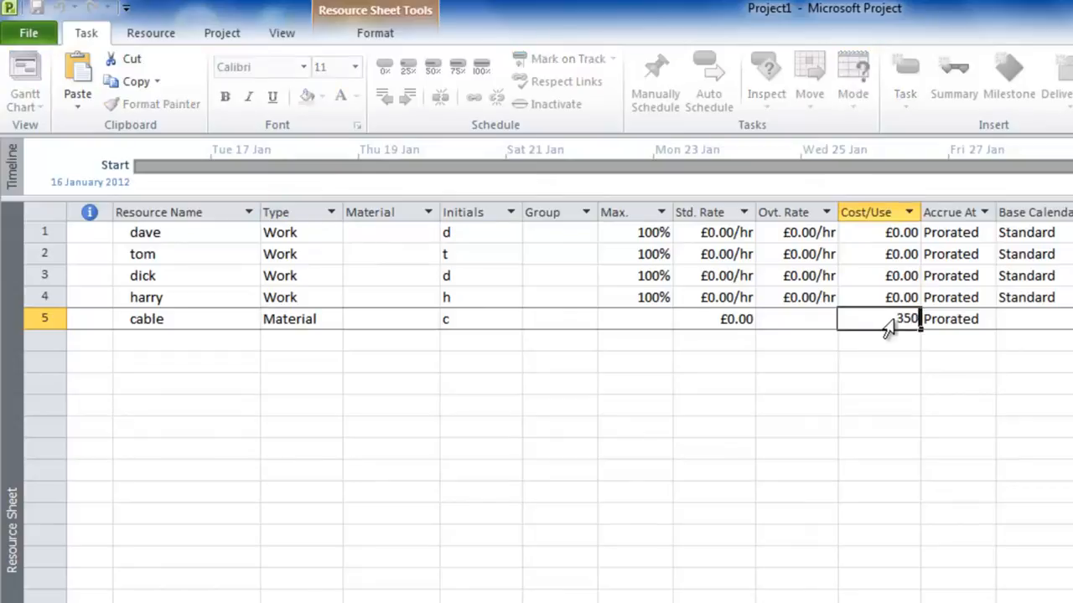
{"action": "left_click", "coordinate": [809, 319]}
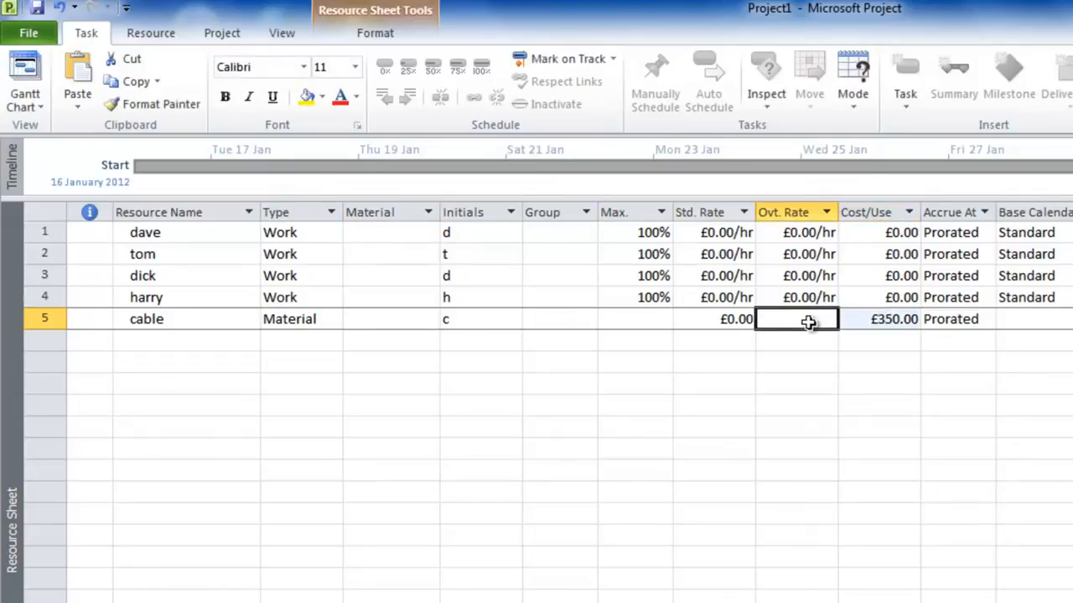
{"action": "left_click", "coordinate": [423, 320]}
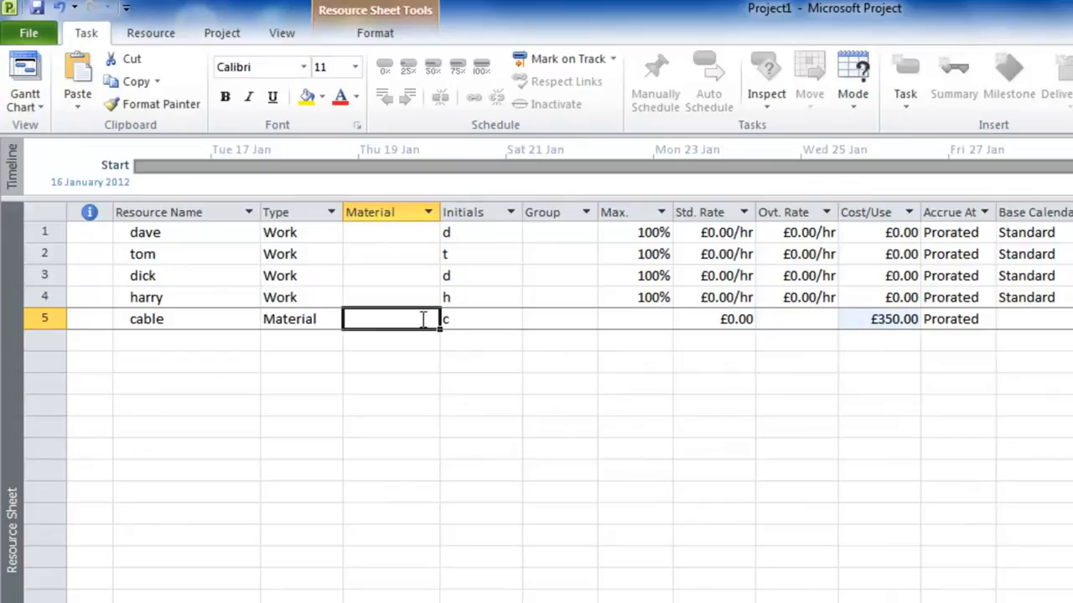
{"action": "type", "text": "d"}
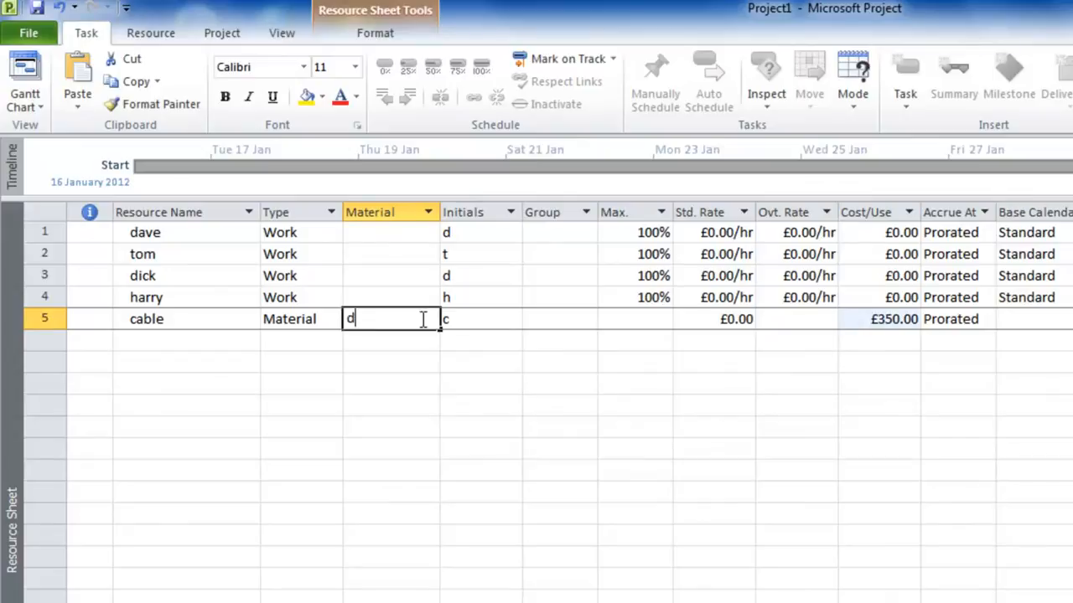
{"action": "type", "text": "rum"}
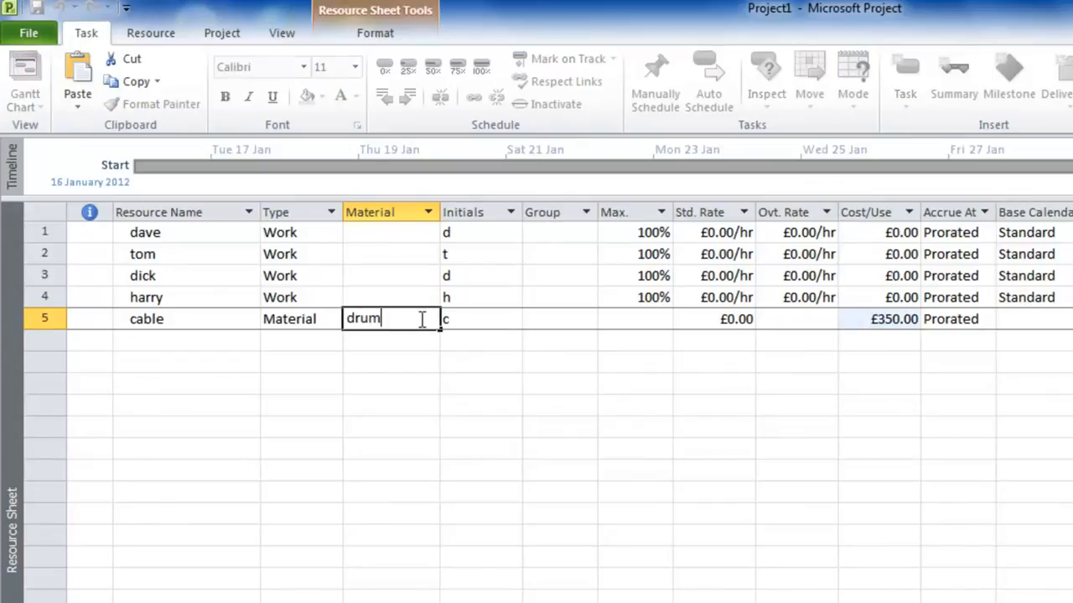
{"action": "left_click", "coordinate": [318, 319]}
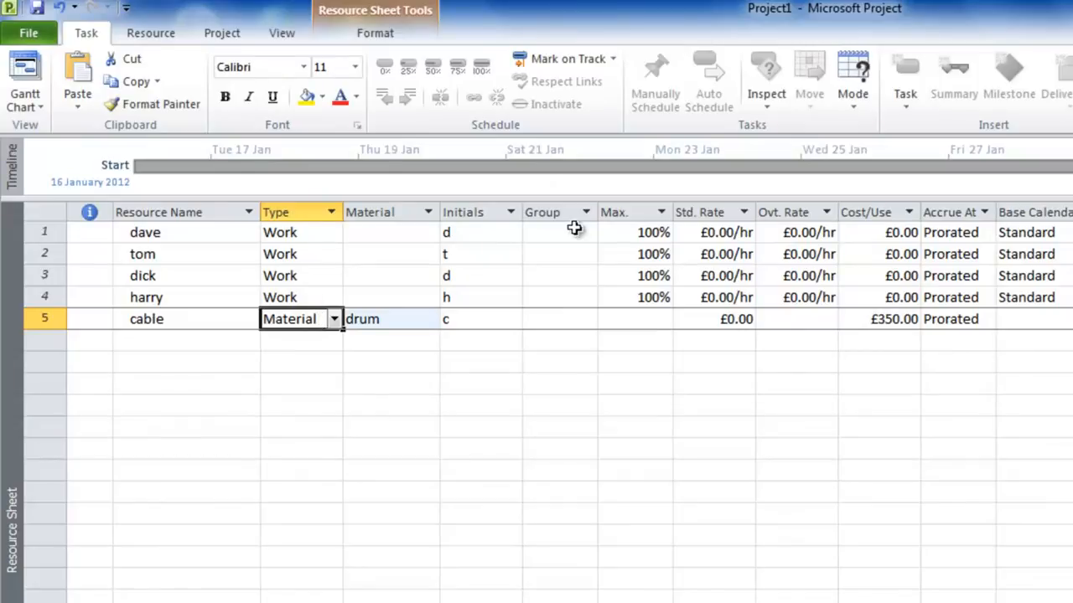
Set the standard rate to £50/hr for the first person and £100/hr for the other three people.
{"action": "left_click", "coordinate": [734, 234]}
{"action": "type", "text": "50"}
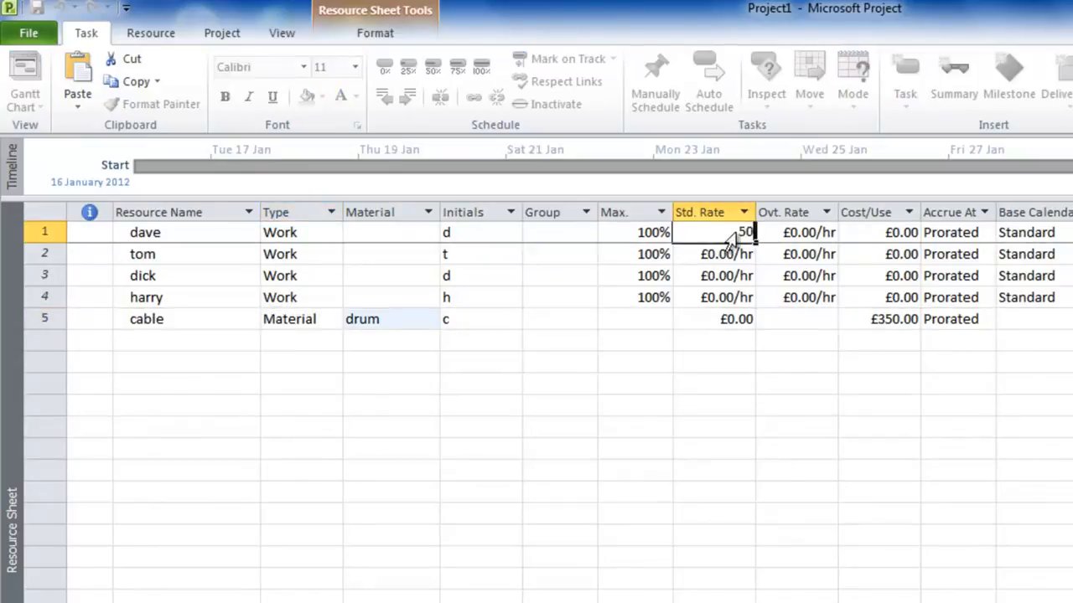
{"action": "left_click", "coordinate": [741, 254]}
{"action": "type", "text": "100"}
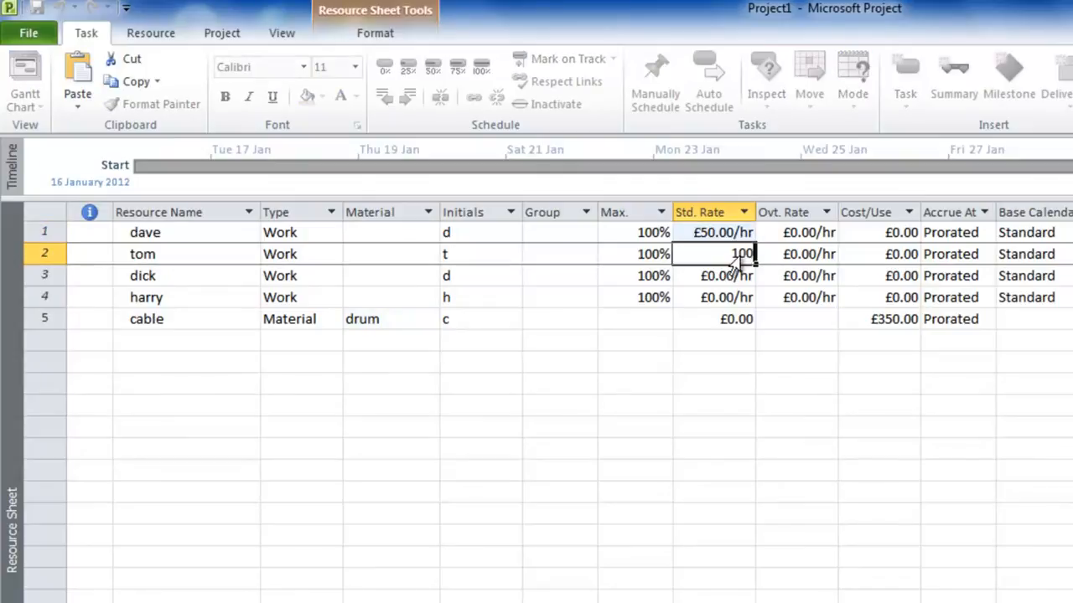
{"action": "key", "text": "Return"}
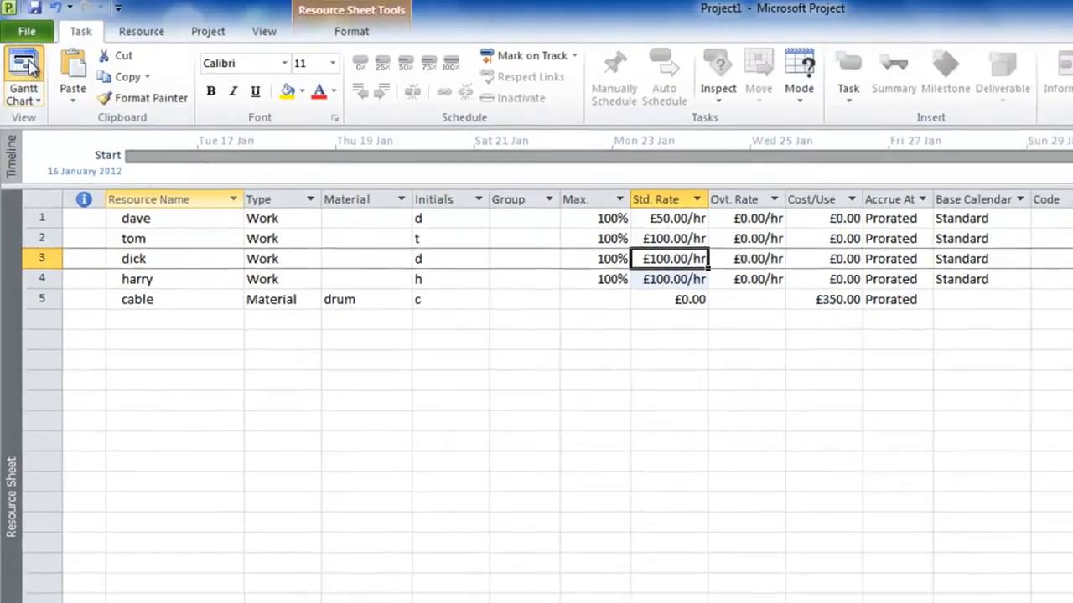
Return to the Gantt Chart, open Assign Resources beside the chart, and assign the £50/hr person to the Plan task.
{"action": "left_click", "coordinate": [24, 77]}
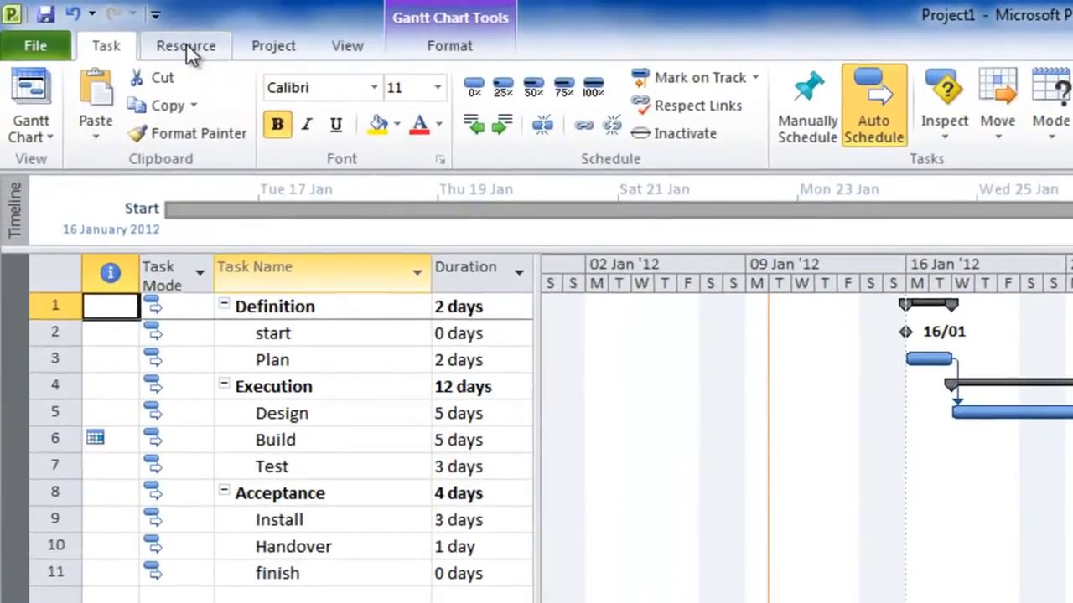
{"action": "left_click", "coordinate": [186, 46]}
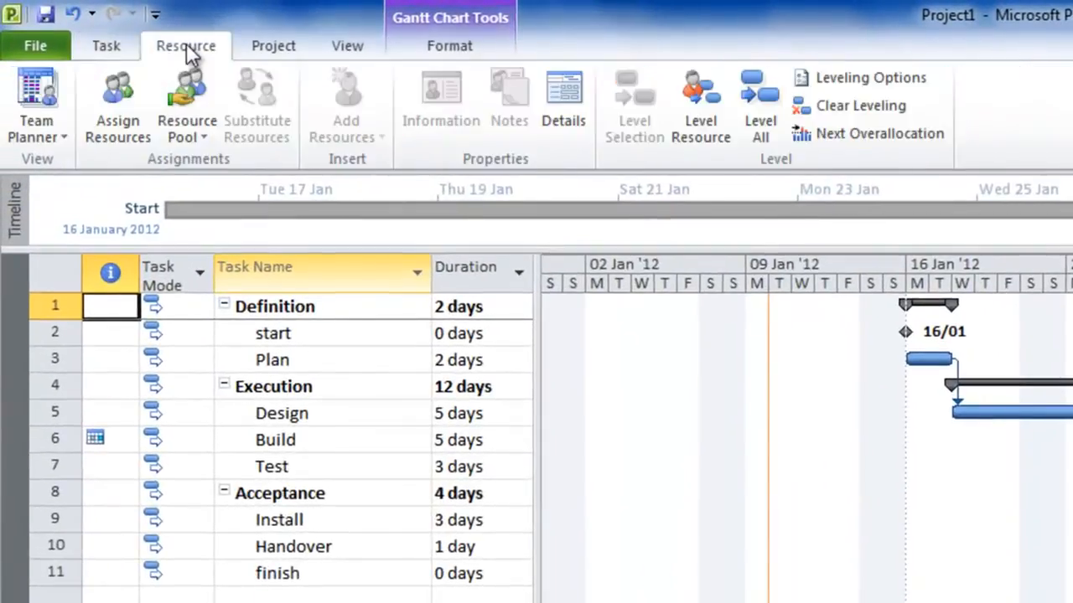
{"action": "left_click", "coordinate": [122, 95]}
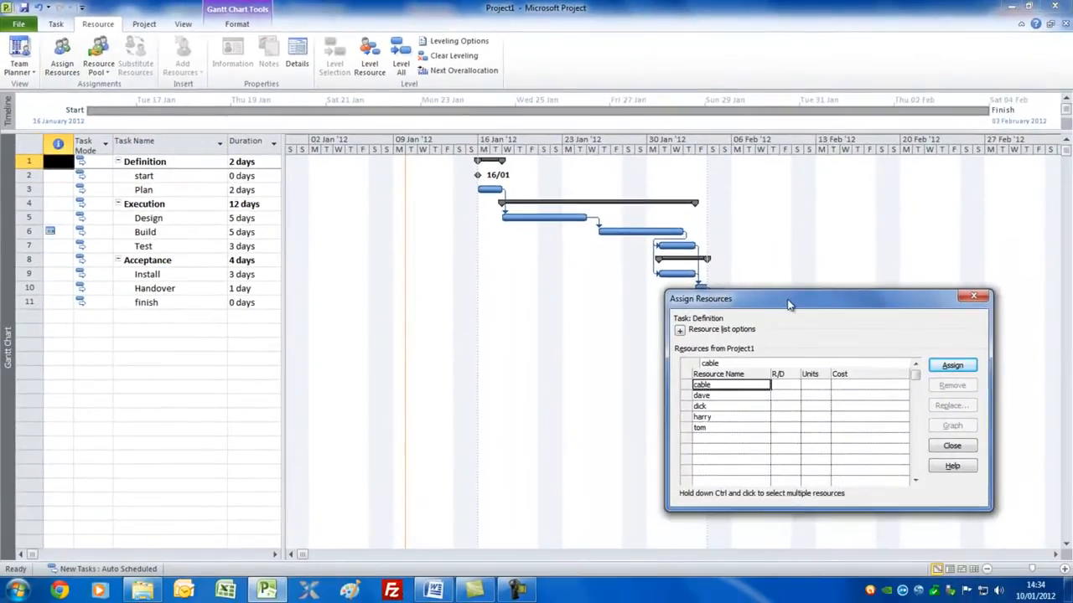
{"action": "left_click_drag", "start_coordinate": [787, 304], "coordinate": [853, 154]}
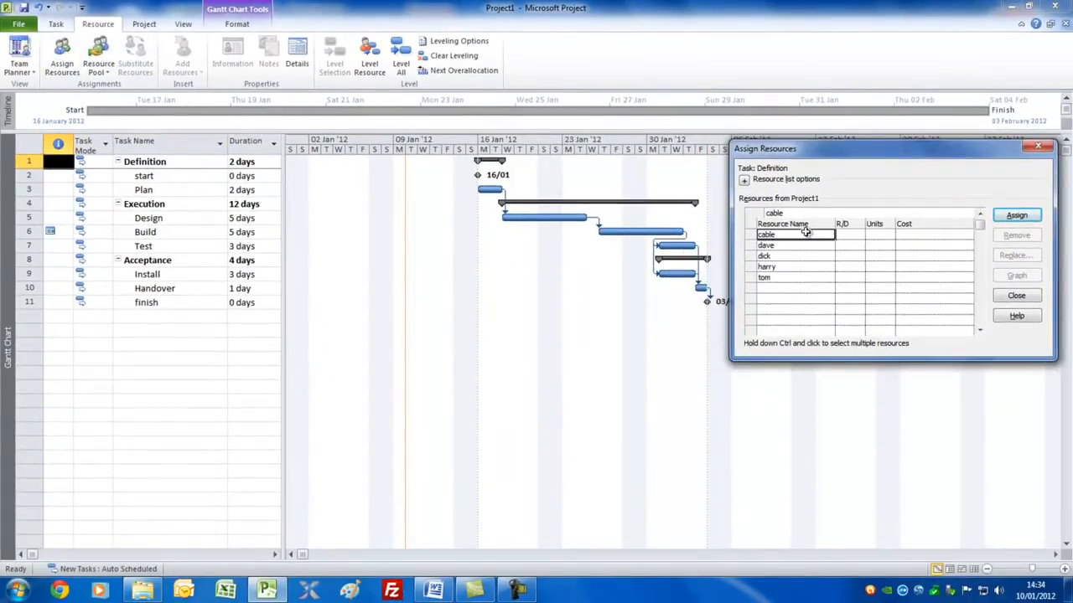
{"action": "left_click", "coordinate": [163, 192]}
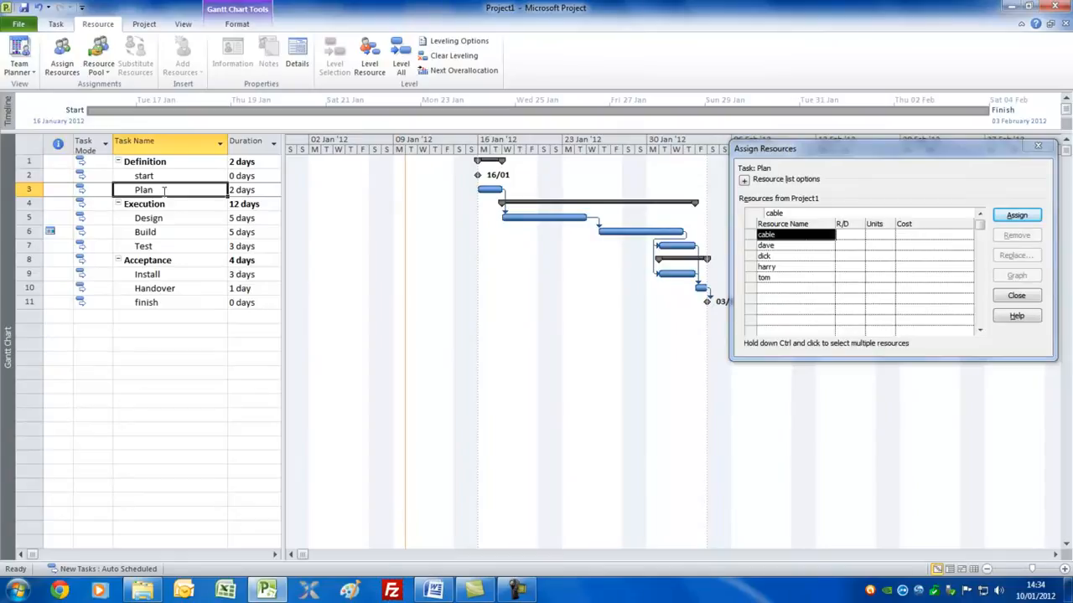
{"action": "left_click", "coordinate": [782, 246]}
{"action": "left_click", "coordinate": [1016, 216]}
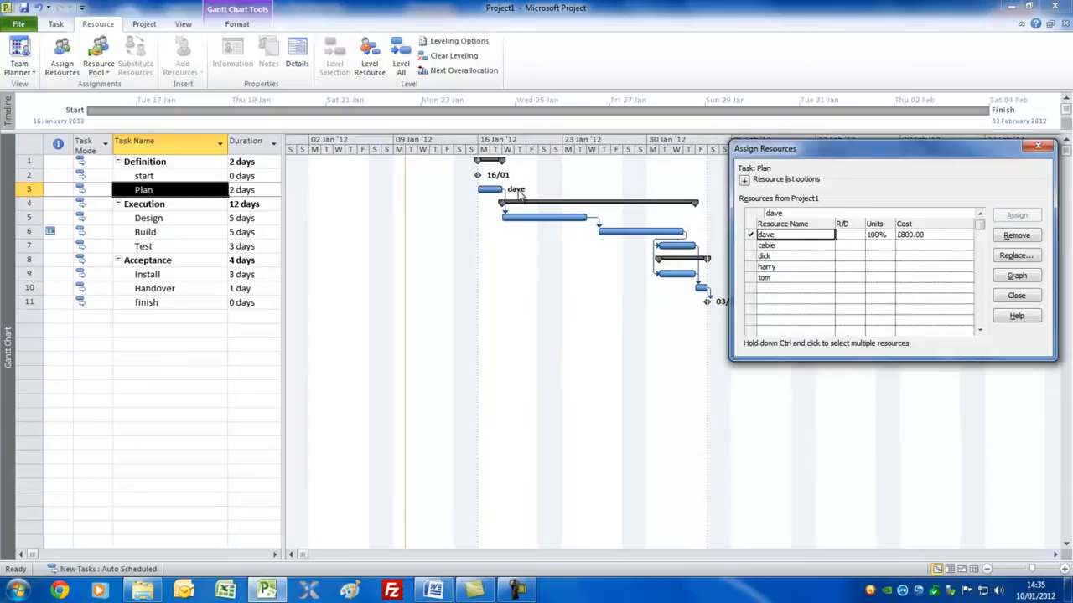
Assign the third and fourth people from the Resource Sheet together to the Design task.
{"action": "left_click", "coordinate": [173, 220]}
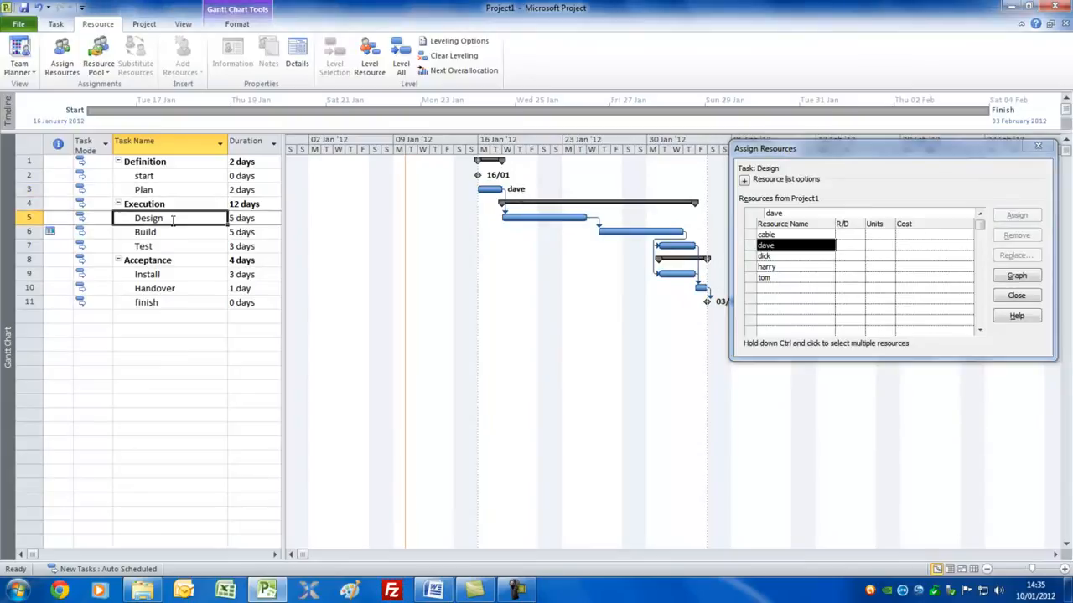
{"action": "left_click", "coordinate": [813, 257]}
{"action": "left_click", "coordinate": [811, 266], "text": "ctrl"}
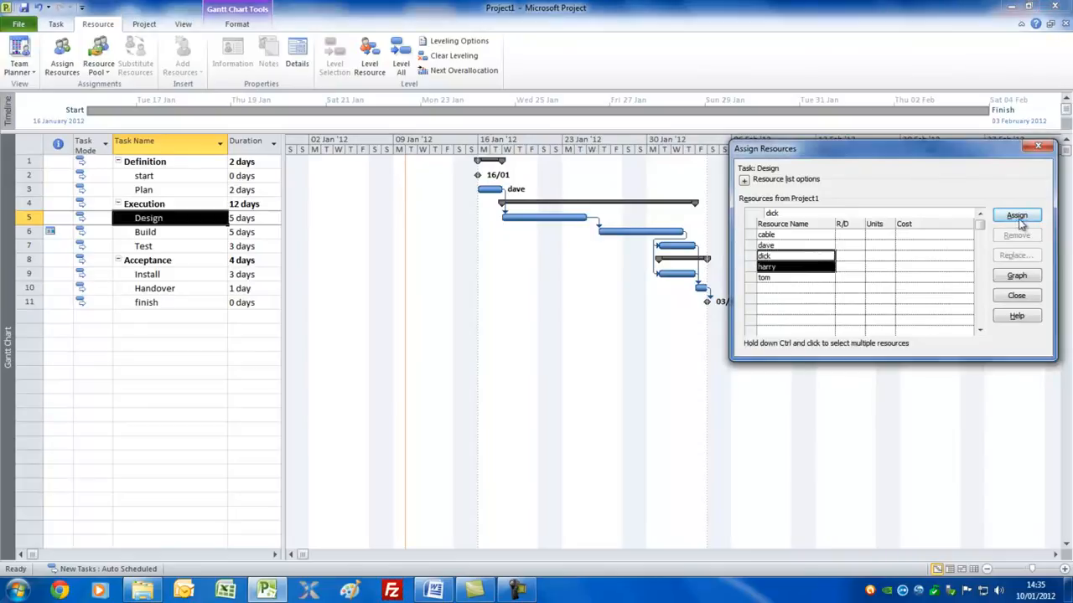
{"action": "left_click", "coordinate": [1017, 215]}
Assign cable and the same two people as on Design to the Build task.
{"action": "left_click", "coordinate": [200, 232]}
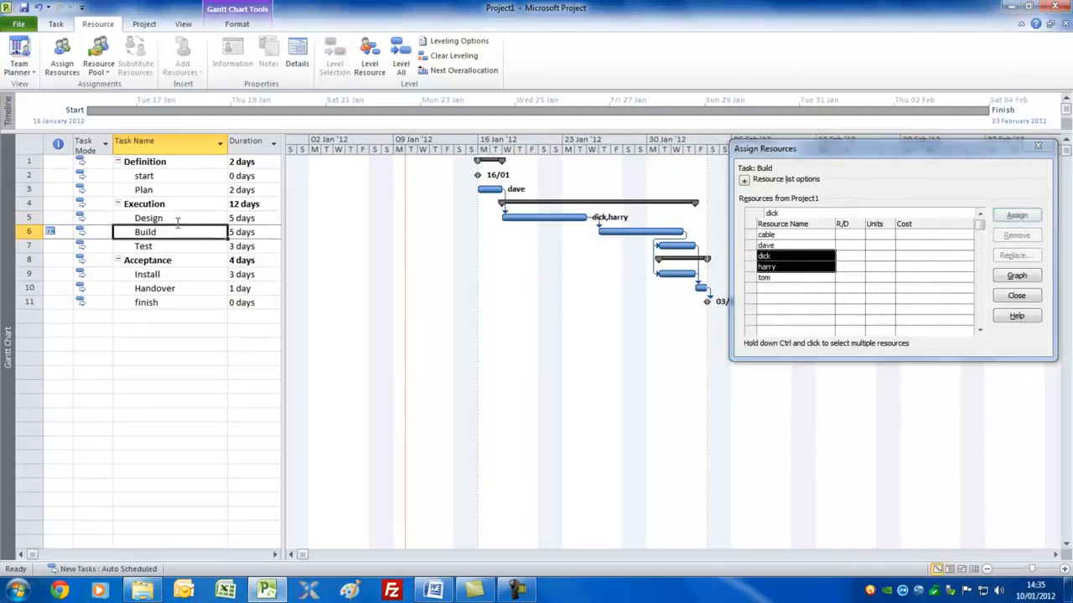
{"action": "left_click", "coordinate": [792, 259]}
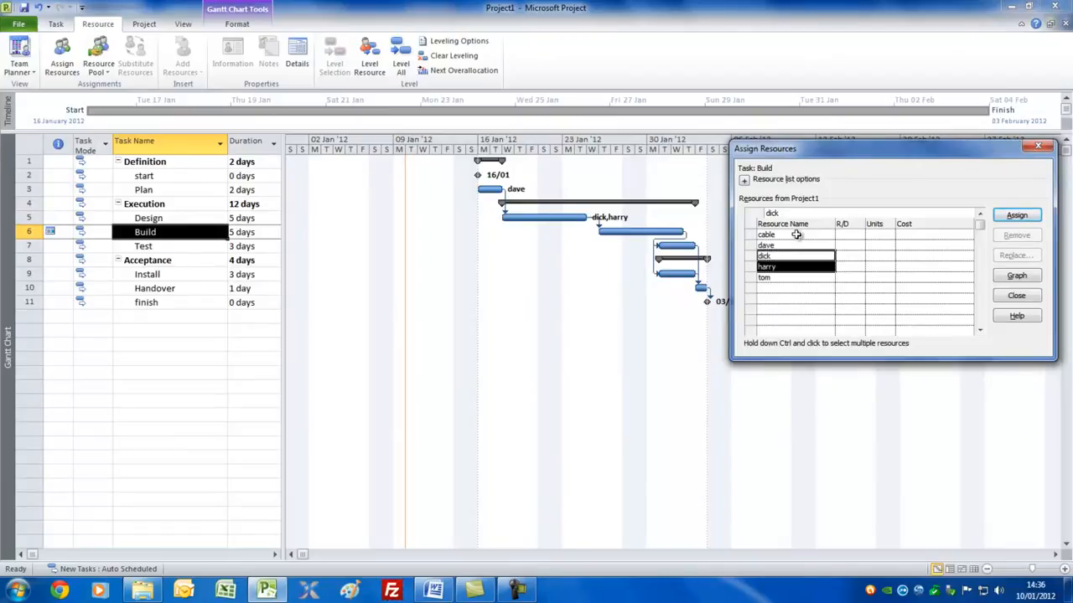
{"action": "left_click", "coordinate": [796, 235], "text": "ctrl"}
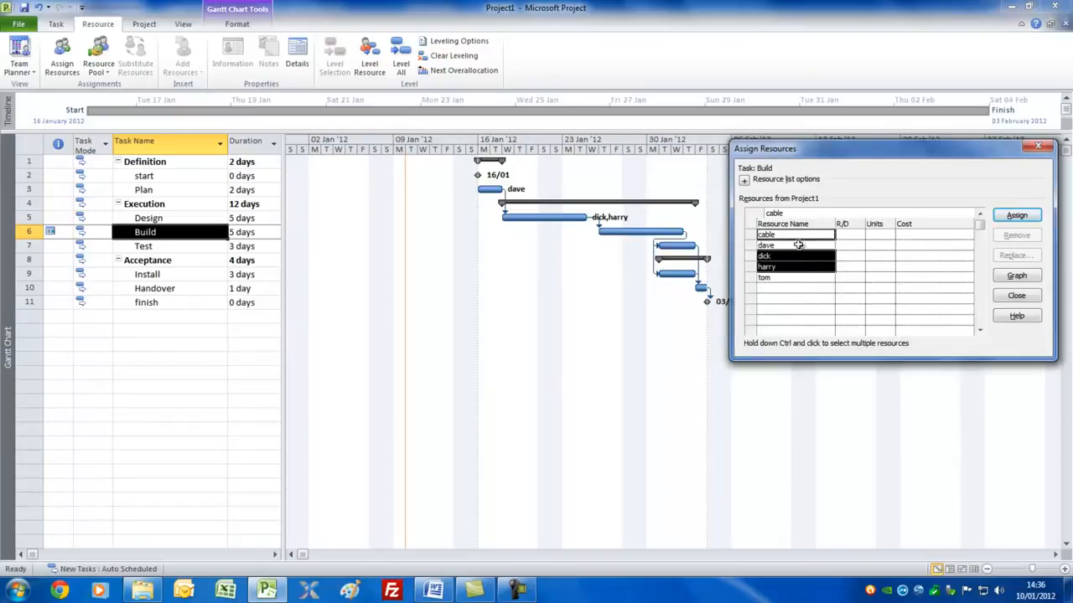
{"action": "left_click", "coordinate": [1008, 216]}
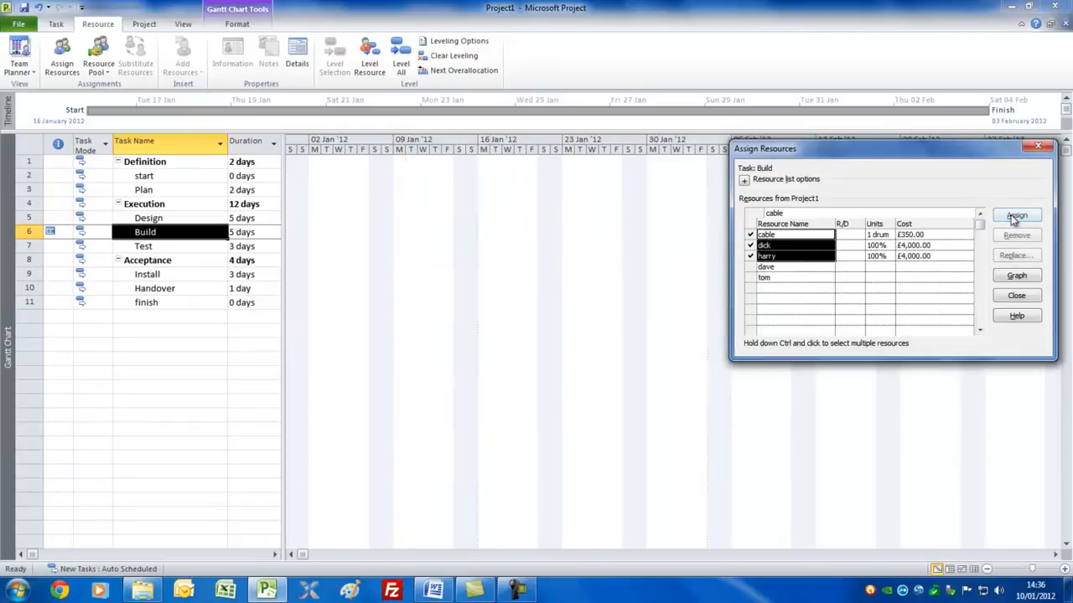
Set the units of cable assigned to the Build task to 3 drums.
{"action": "left_click", "coordinate": [882, 234]}
{"action": "left_click", "coordinate": [889, 232]}
{"action": "left_click", "coordinate": [889, 232]}
{"action": "left_click", "coordinate": [787, 256]}
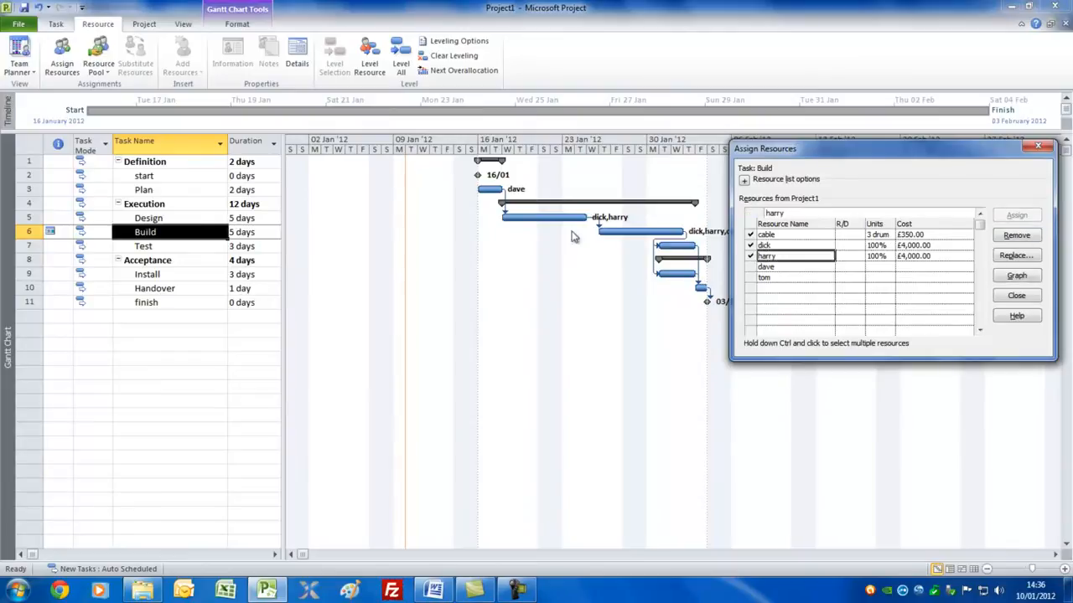
Assign the last two people in the resource list together to the Test task.
{"action": "left_click", "coordinate": [164, 247]}
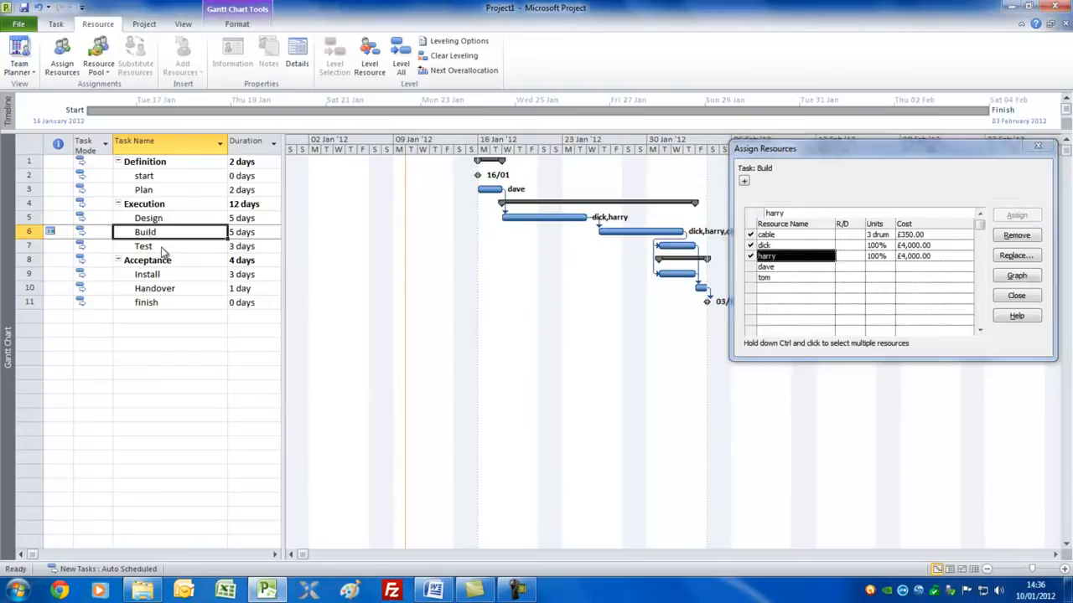
{"action": "left_click", "coordinate": [792, 277], "text": "ctrl"}
{"action": "left_click", "coordinate": [1017, 215]}
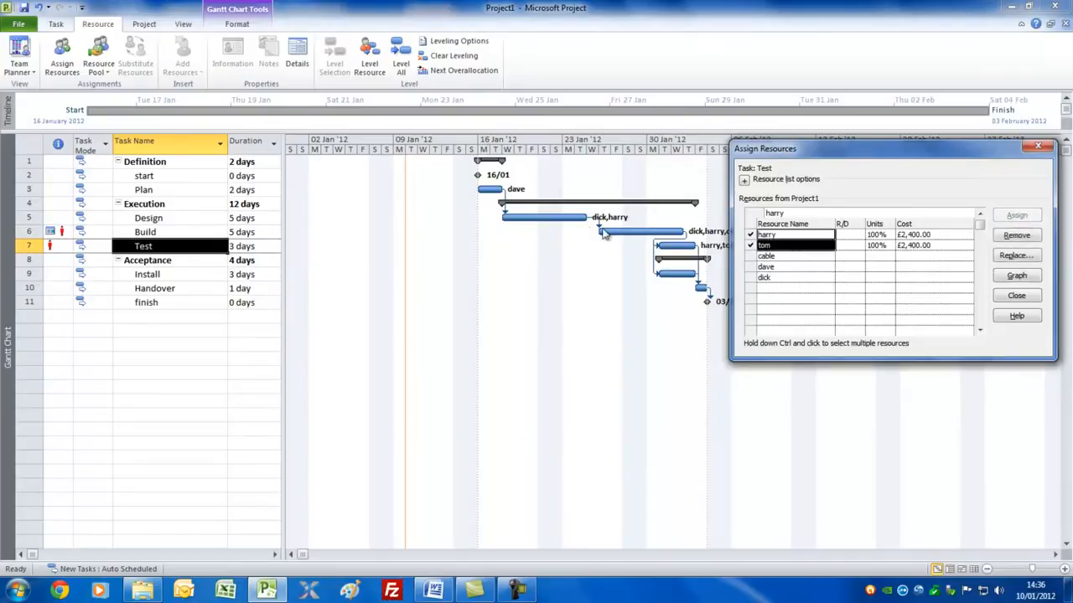
Assign the person who works on the Plan task to the Install task.
{"action": "left_click", "coordinate": [188, 277]}
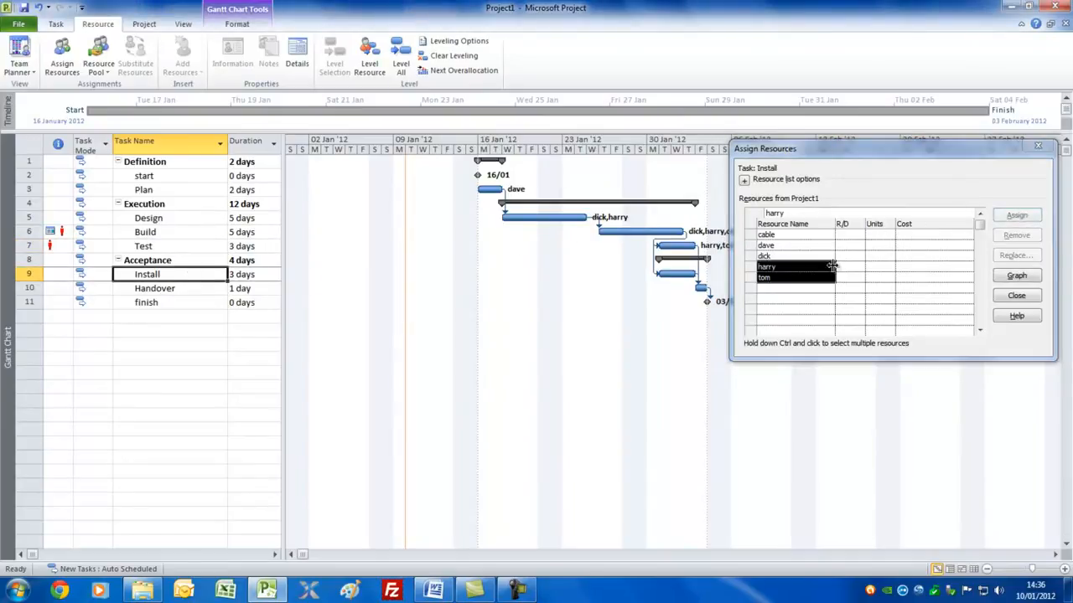
{"action": "left_click", "coordinate": [778, 246]}
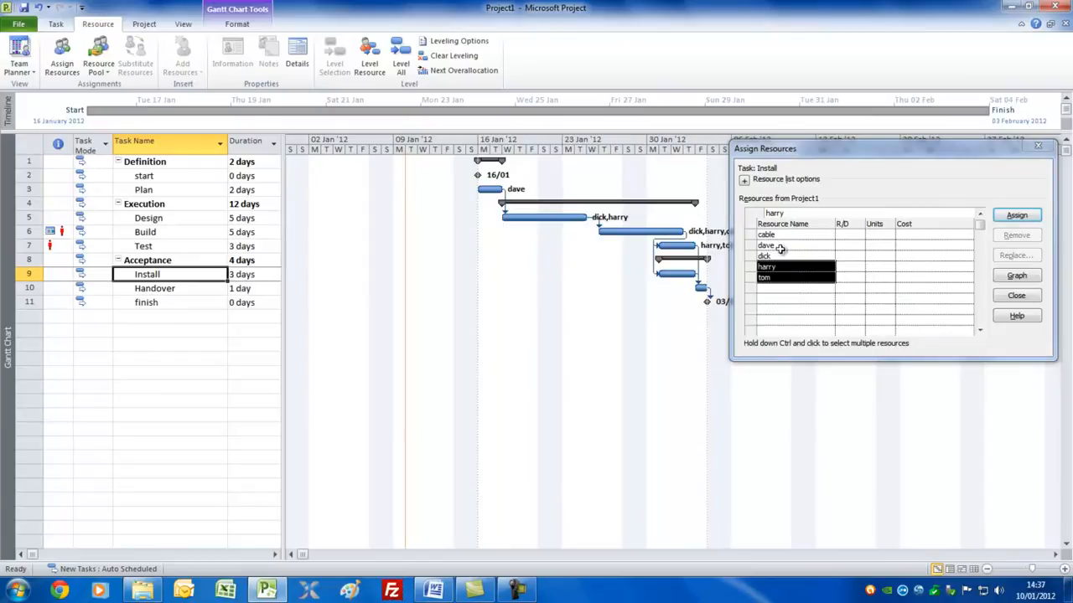
{"action": "left_click", "coordinate": [1014, 215]}
Assign all four people, without cable, to the Handover task and finish assigning resources.
{"action": "left_click", "coordinate": [167, 288]}
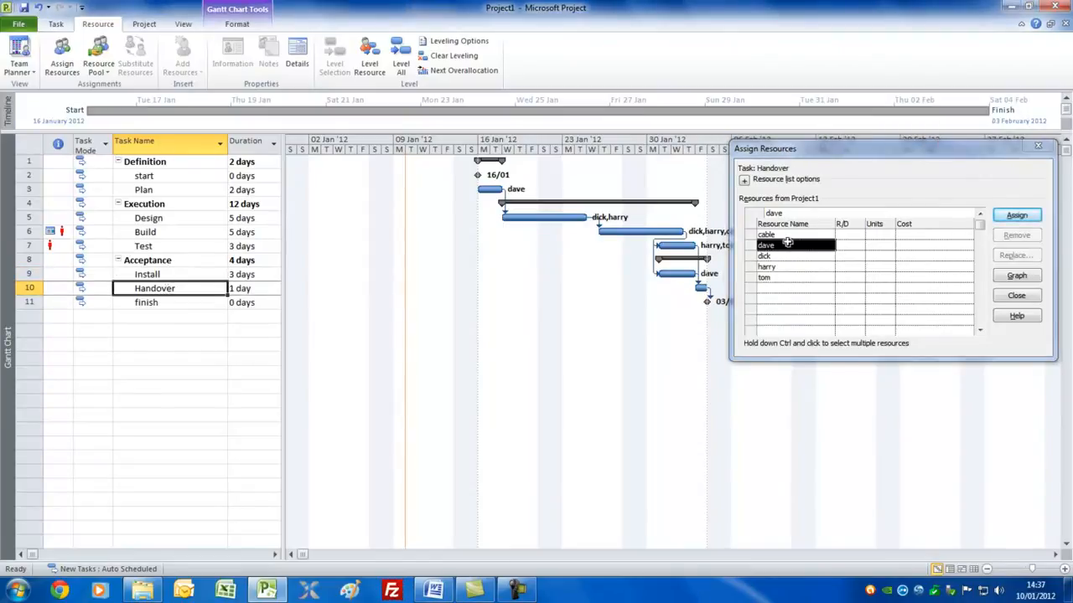
{"action": "left_click_drag", "start_coordinate": [953, 156], "coordinate": [539, 311]}
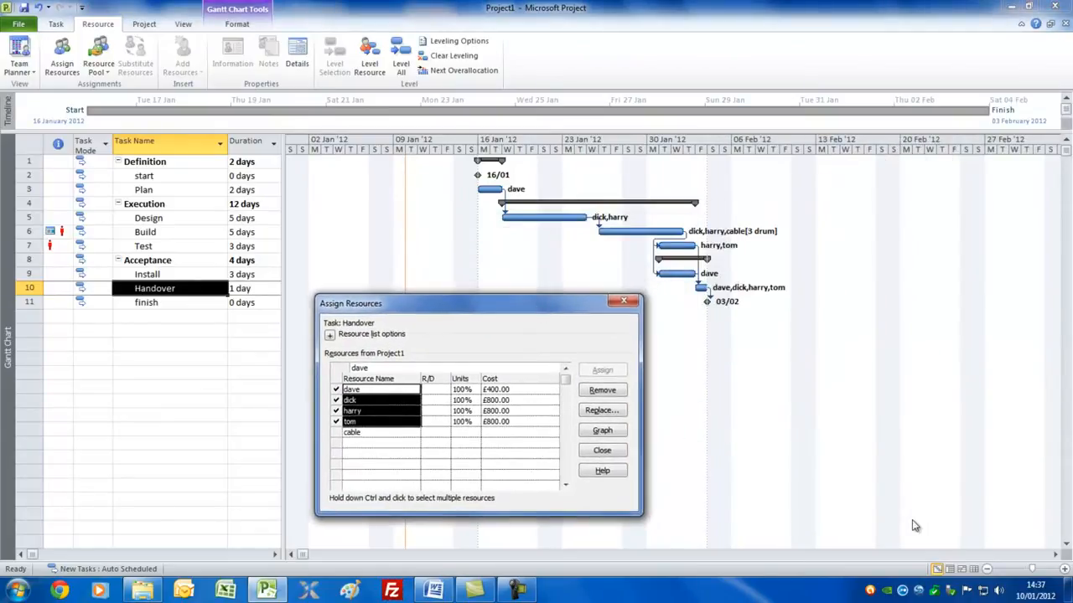
{"action": "key", "text": "Escape"}
Show the Cost table beside the Gantt chart, with the table area wide enough to reveal the Fixed Cost and Total Cost columns.
{"action": "left_click_drag", "start_coordinate": [282, 201], "coordinate": [708, 205]}
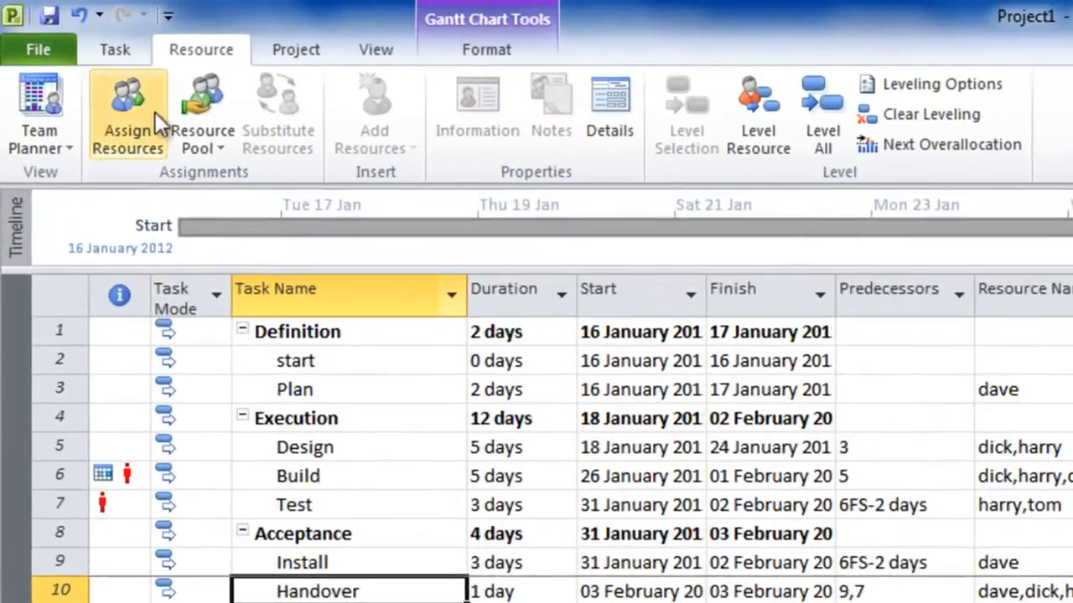
{"action": "left_click", "coordinate": [377, 52]}
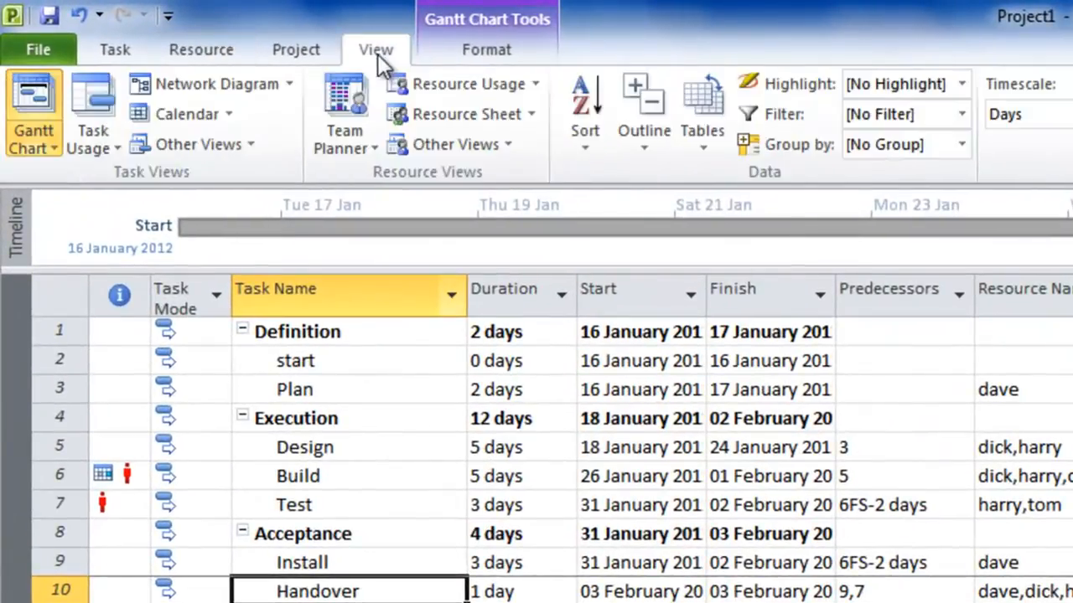
{"action": "left_click", "coordinate": [700, 151]}
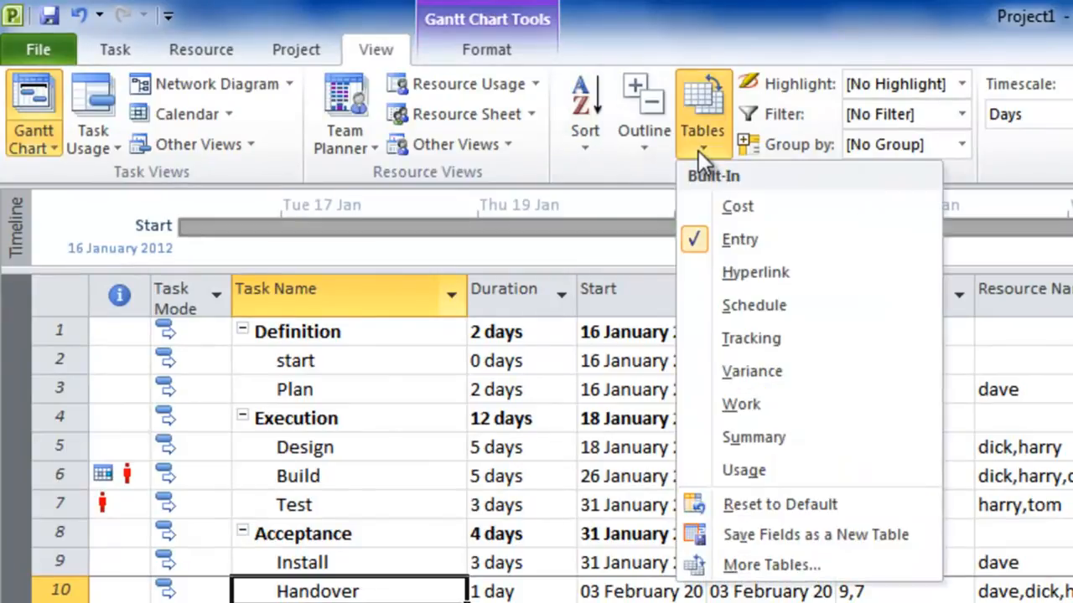
{"action": "left_click", "coordinate": [734, 207]}
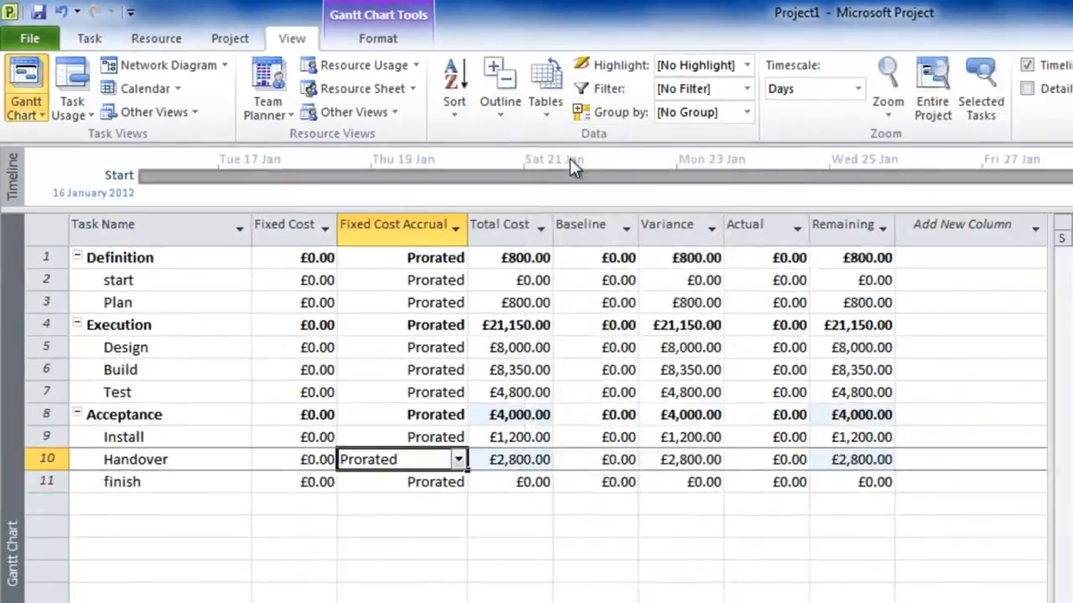
{"action": "left_click_drag", "start_coordinate": [1052, 407], "coordinate": [621, 404]}
{"action": "left_click_drag", "start_coordinate": [390, 252], "coordinate": [390, 251]}
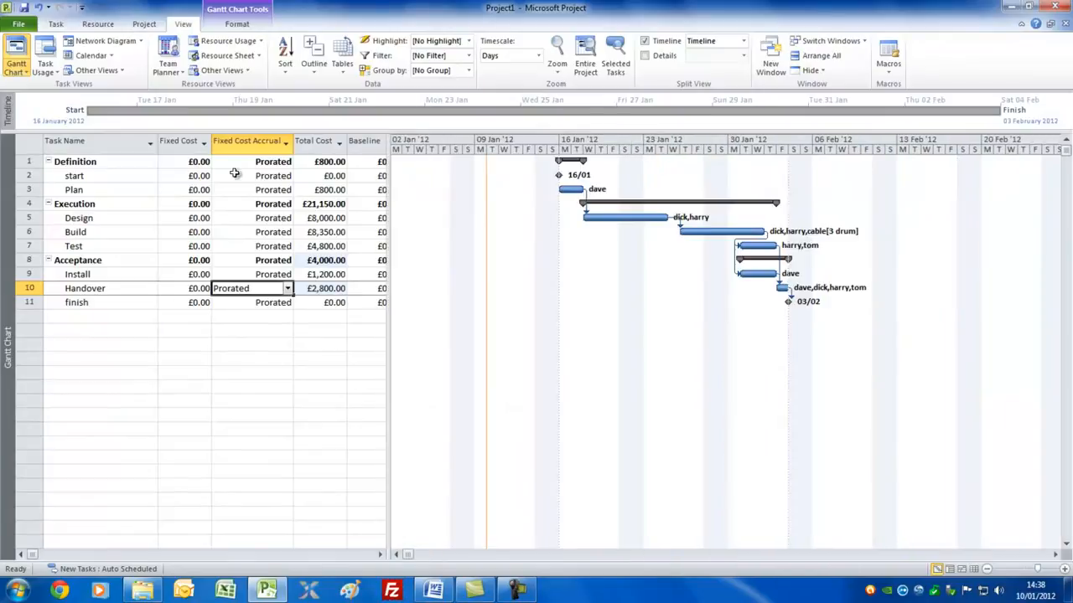
Set the fixed cost of the Build task to £400.
{"action": "left_click", "coordinate": [193, 232]}
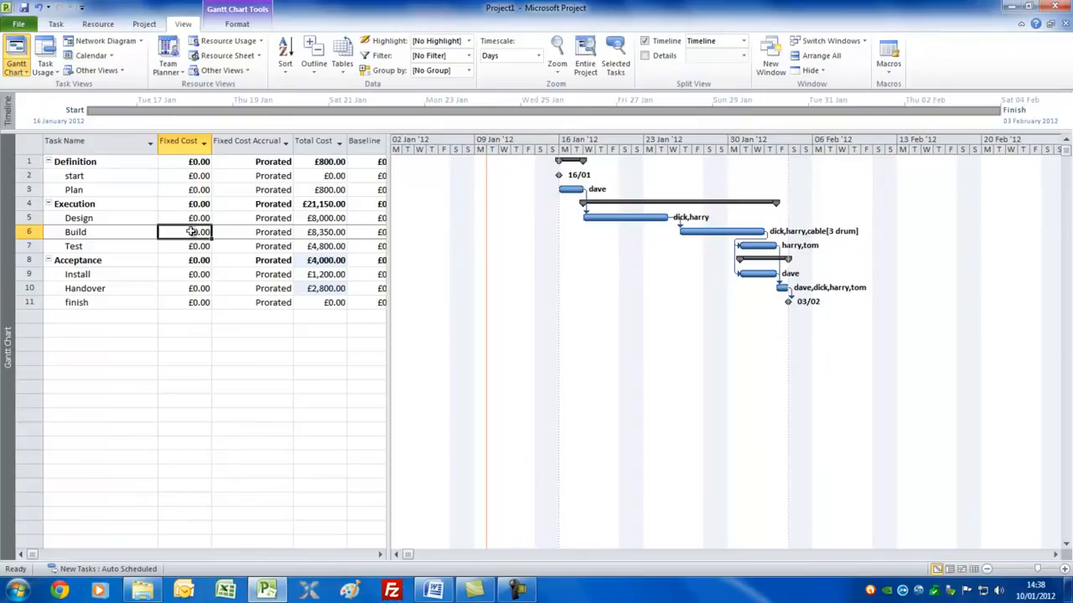
{"action": "type", "text": "400"}
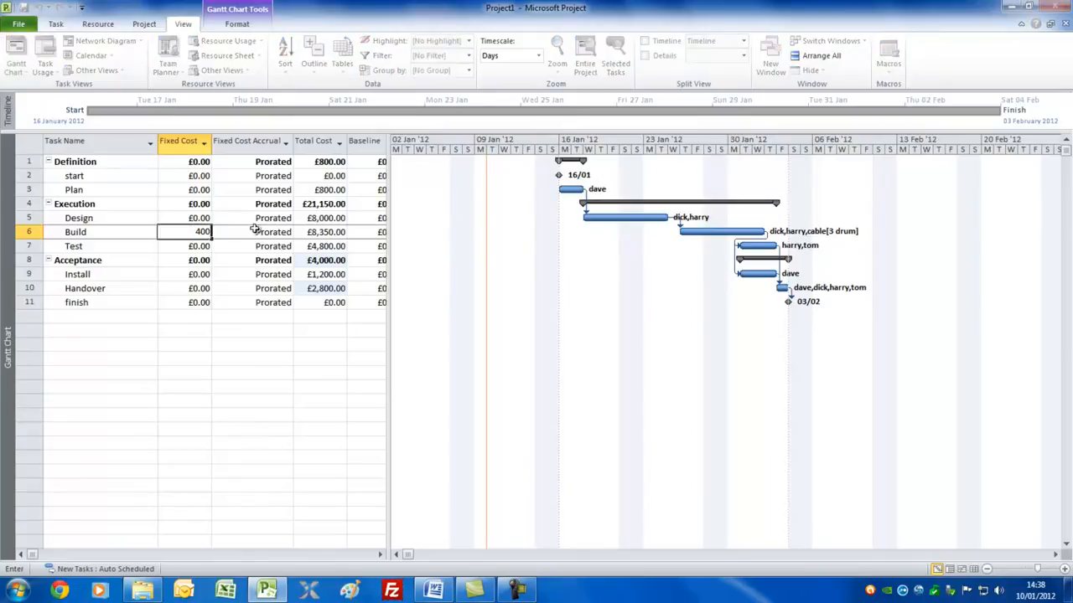
{"action": "key", "text": "Tab"}
{"action": "left_click", "coordinate": [193, 234]}
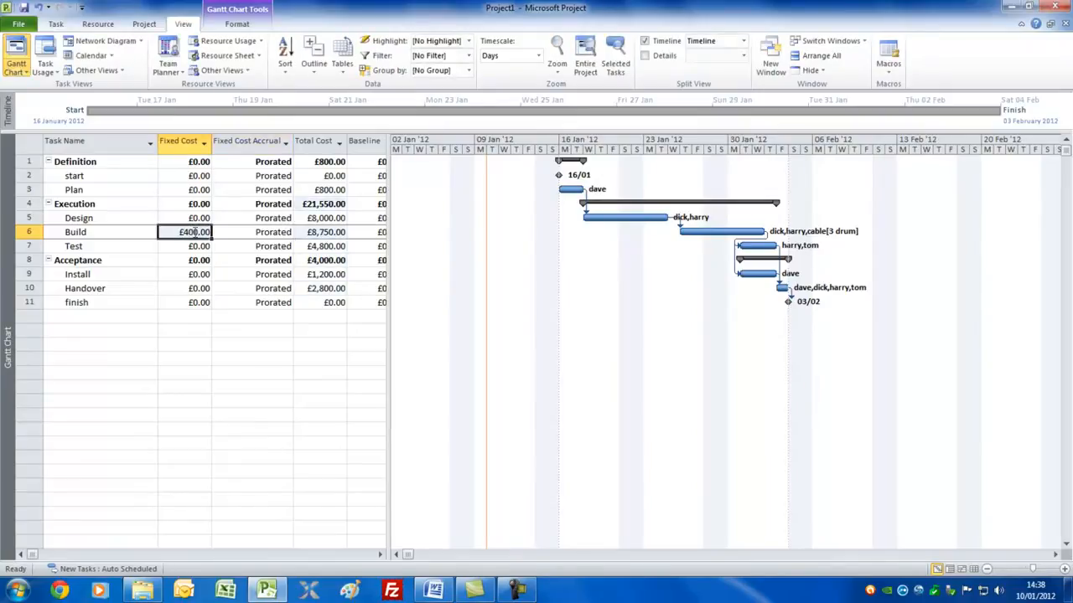
Add a note to the Build task explaining that £400 is for hotel and travel expenses.
{"action": "double_click", "coordinate": [93, 234]}
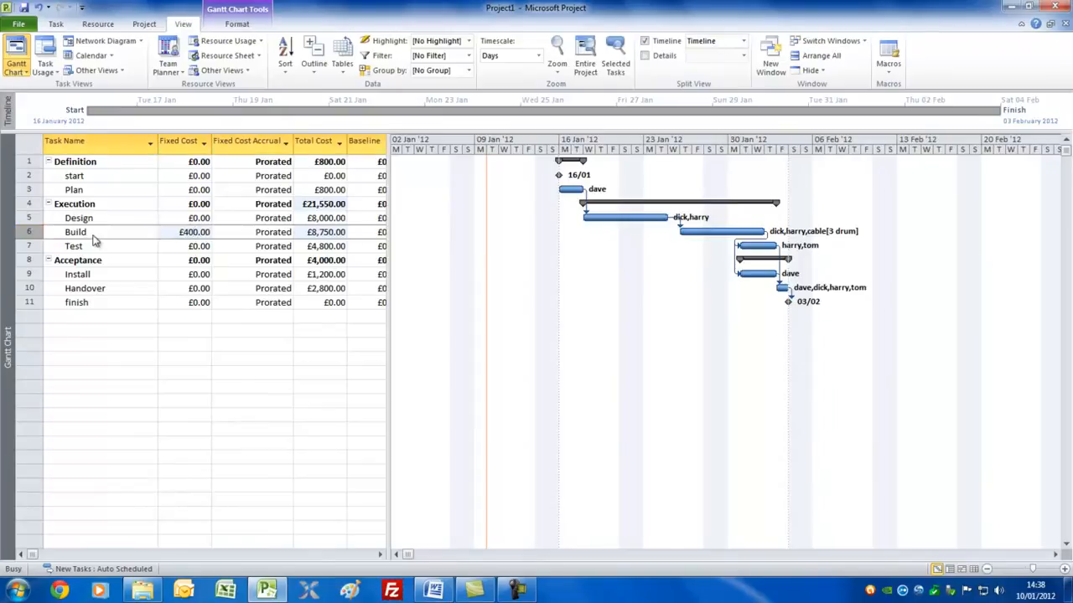
{"action": "left_click", "coordinate": [509, 185]}
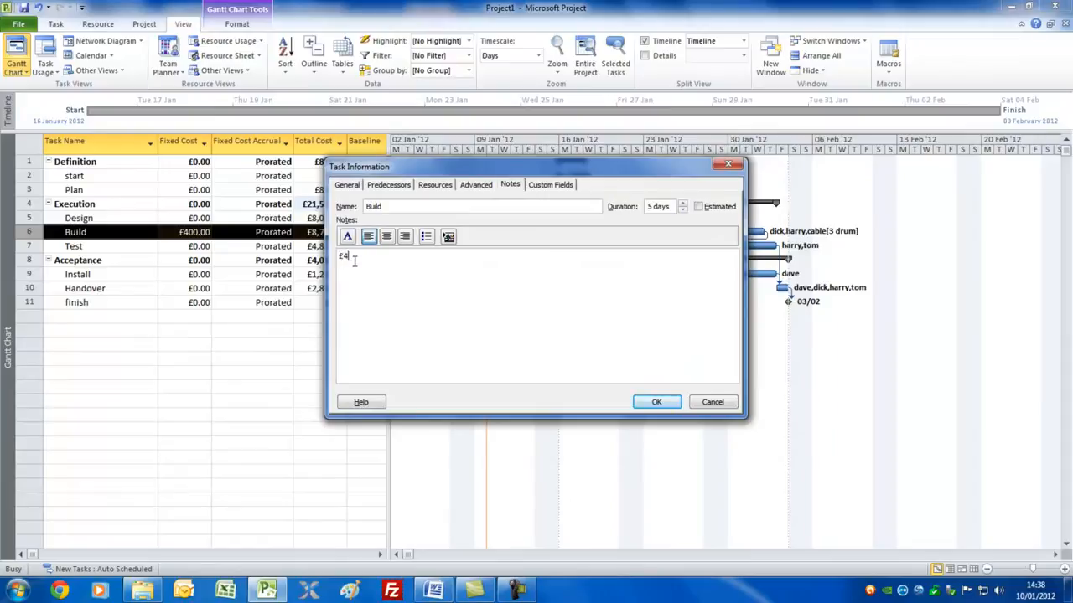
{"action": "type", "text": "£400 is for hotel and tar"}
{"action": "key", "text": "BackSpace"}
{"action": "key", "text": "BackSpace"}
{"action": "key", "text": "BackSpace"}
{"action": "type", "text": "ravel expens"}
{"action": "left_click", "coordinate": [657, 403]}
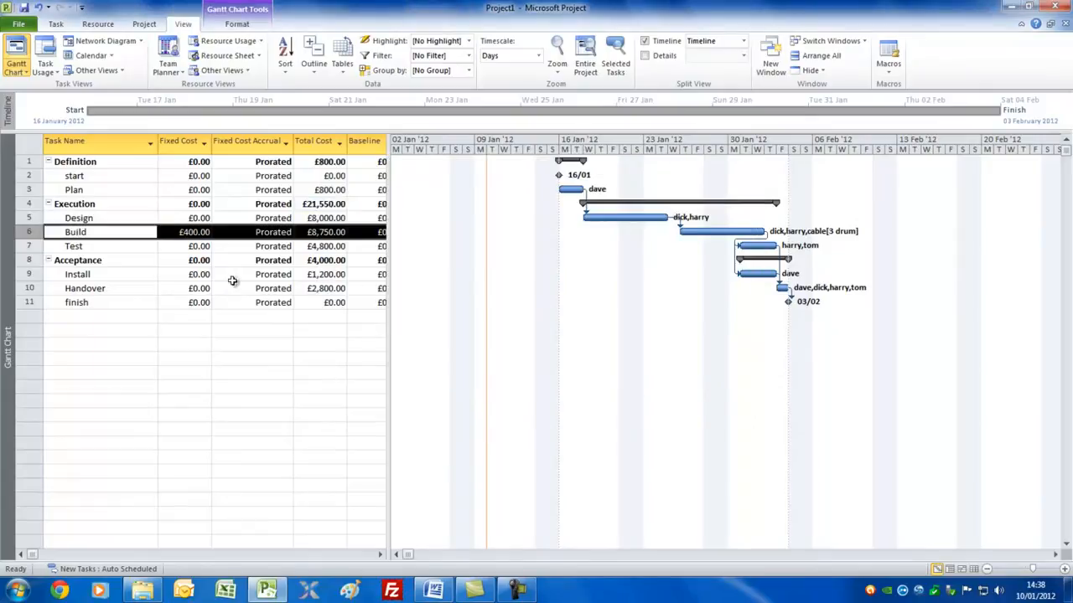
Return to the Entry table with a narrower table area and examine the overallocation indicator and its options on the Test task.
{"action": "left_click_drag", "start_coordinate": [410, 218], "coordinate": [288, 209]}
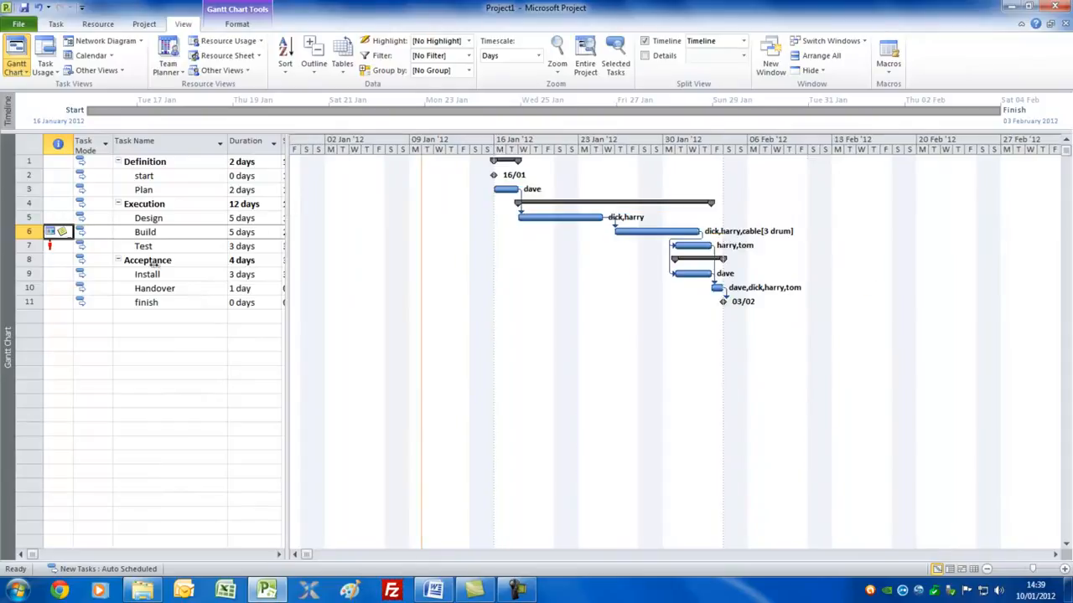
{"action": "left_click", "coordinate": [55, 245]}
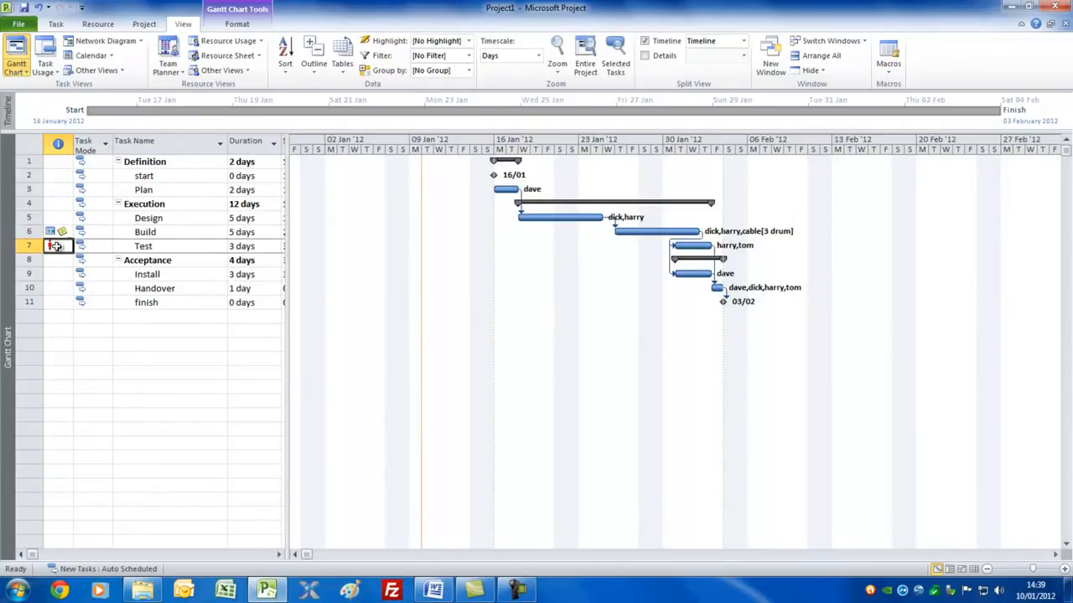
{"action": "mouse_move", "coordinate": [54, 246]}
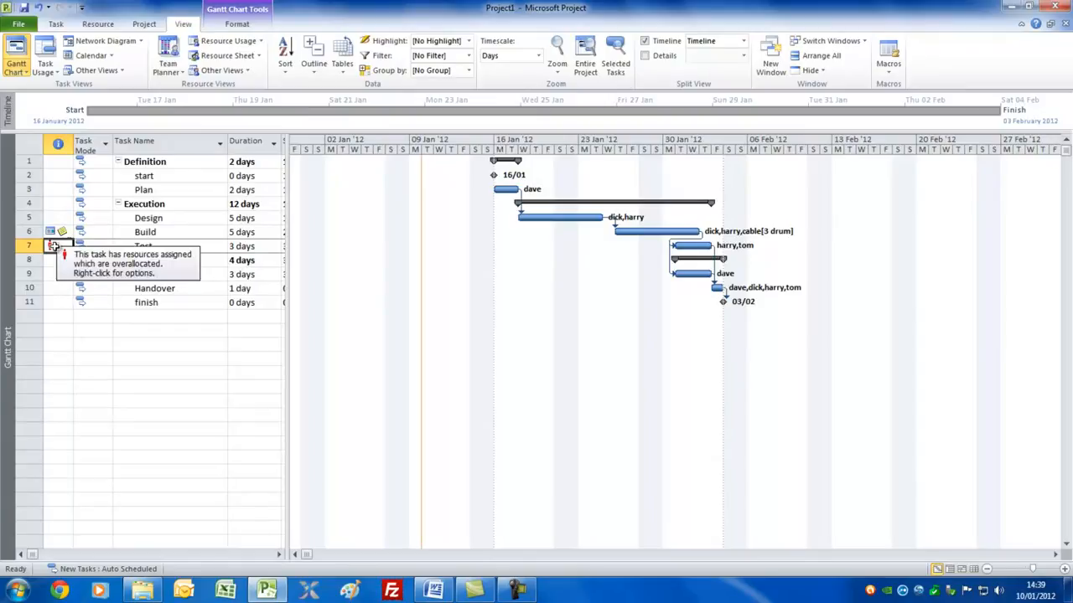
{"action": "right_click", "coordinate": [53, 245]}
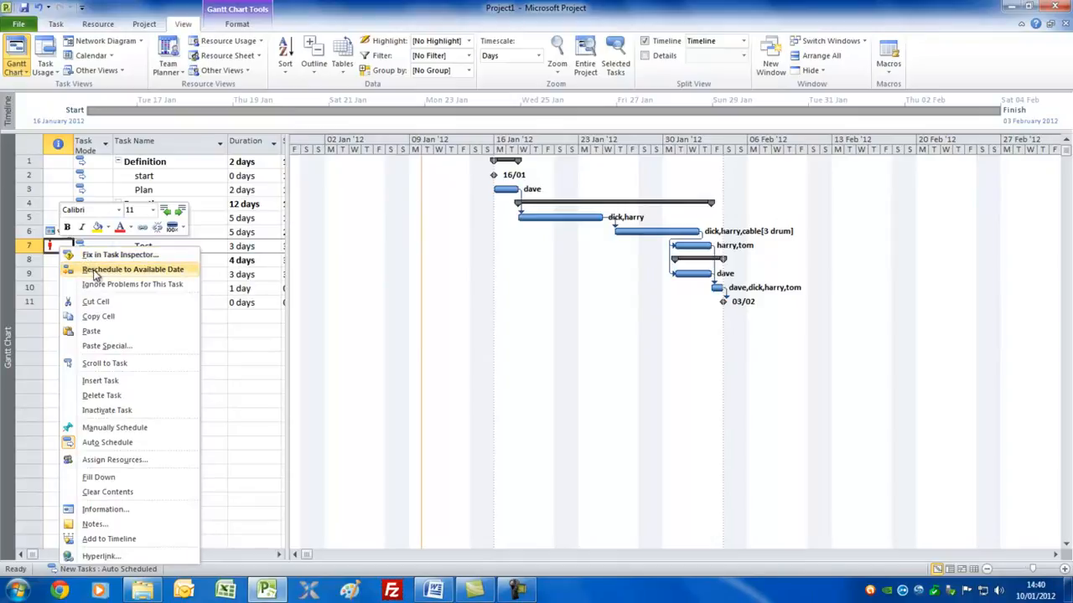
{"action": "left_click", "coordinate": [52, 246]}
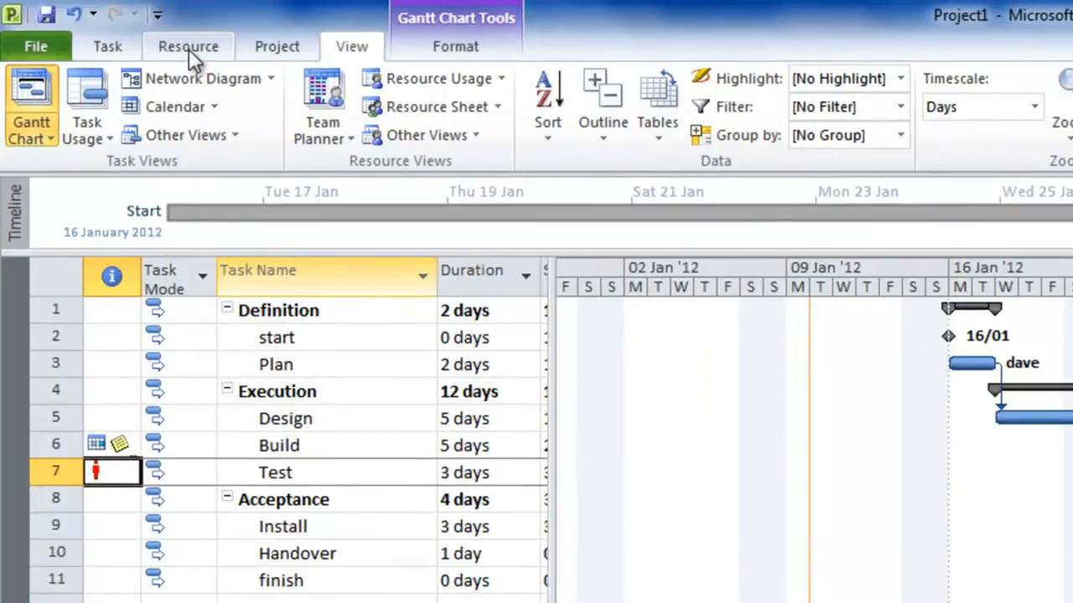
Level the resources across the entire project to resolve the overallocation.
{"action": "left_click", "coordinate": [189, 49]}
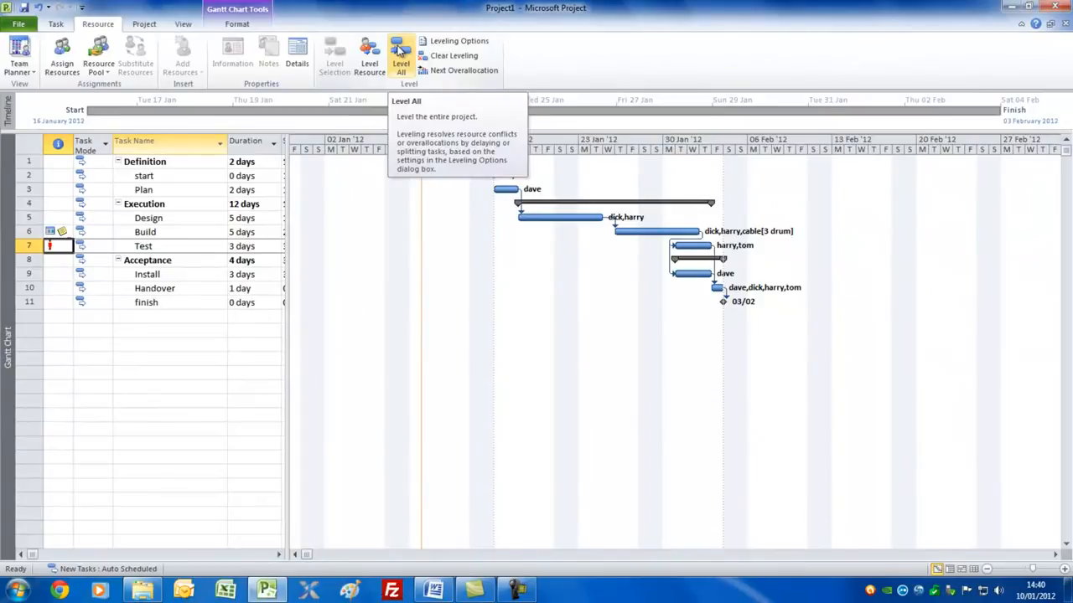
{"action": "left_click", "coordinate": [399, 51]}
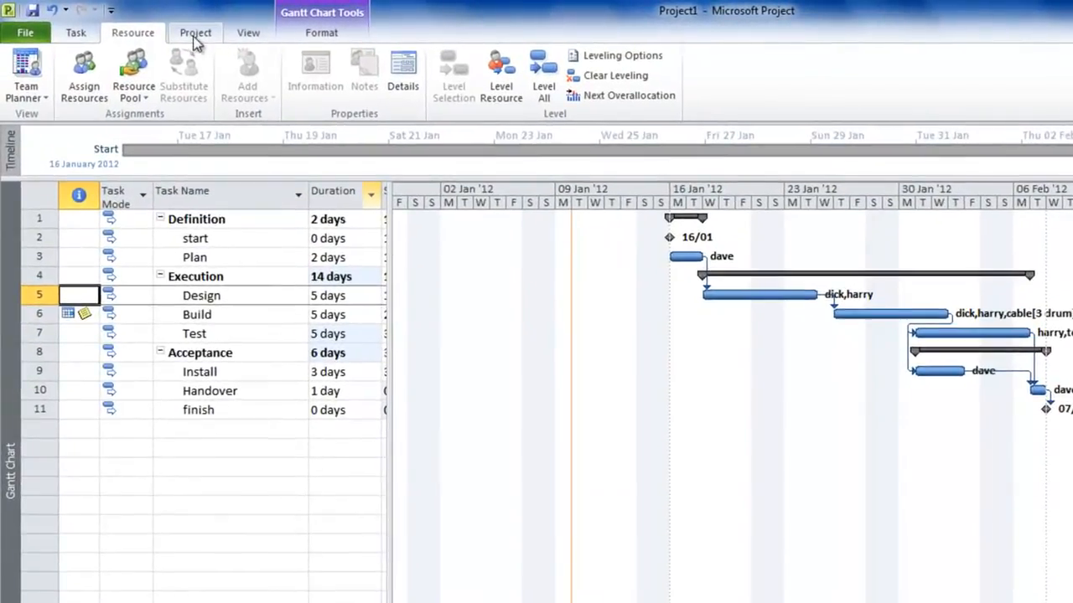
Review the project statistics for the dates, duration, work and cost of the whole project.
{"action": "left_click", "coordinate": [144, 24]}
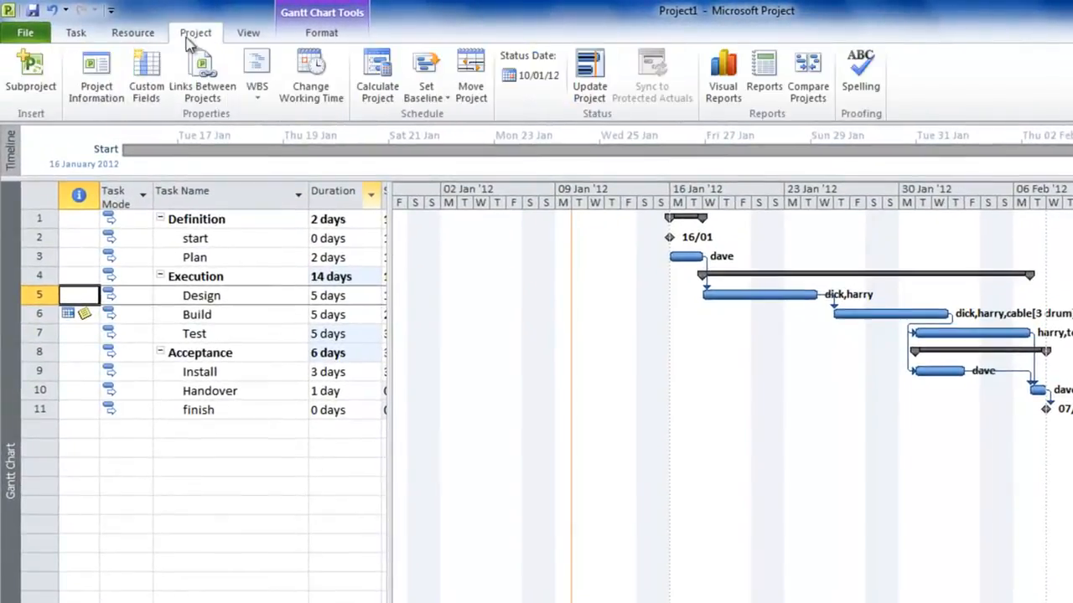
{"action": "left_click", "coordinate": [96, 71]}
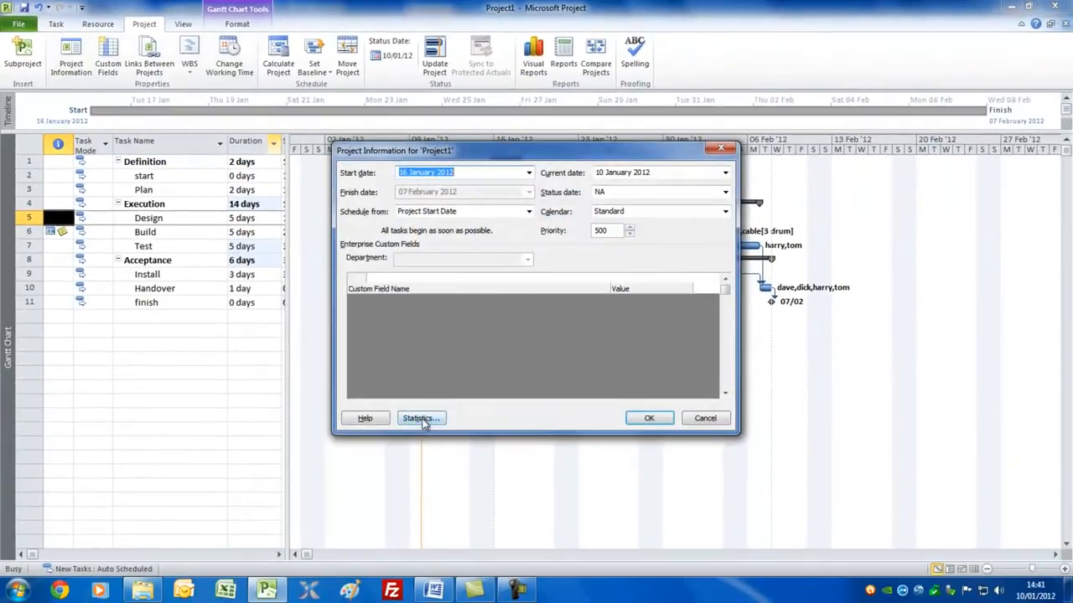
{"action": "left_click", "coordinate": [422, 419]}
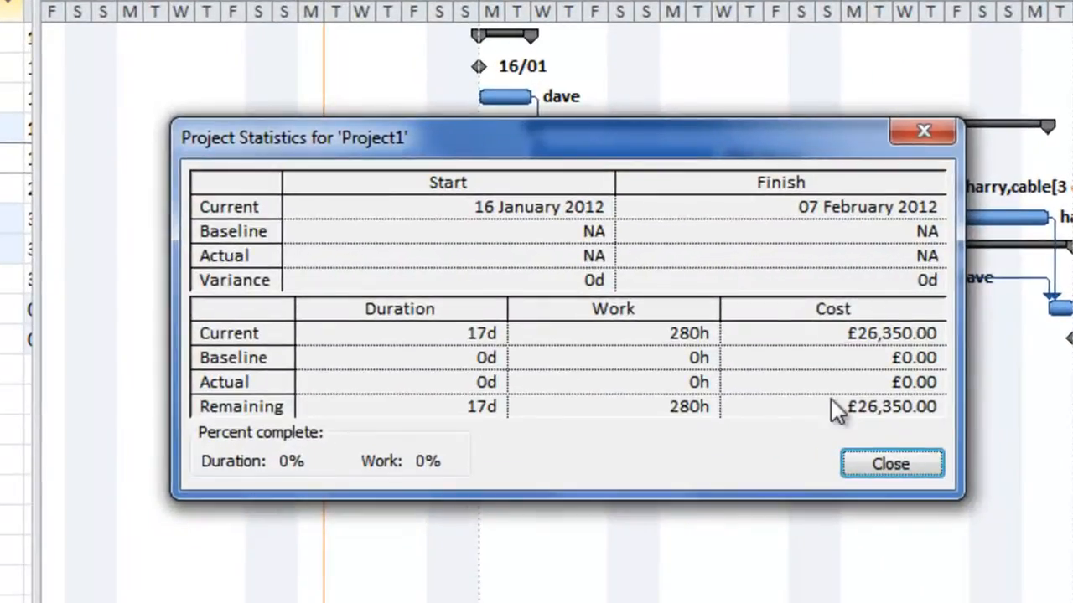
{"action": "left_click_drag", "start_coordinate": [719, 135], "coordinate": [609, 57]}
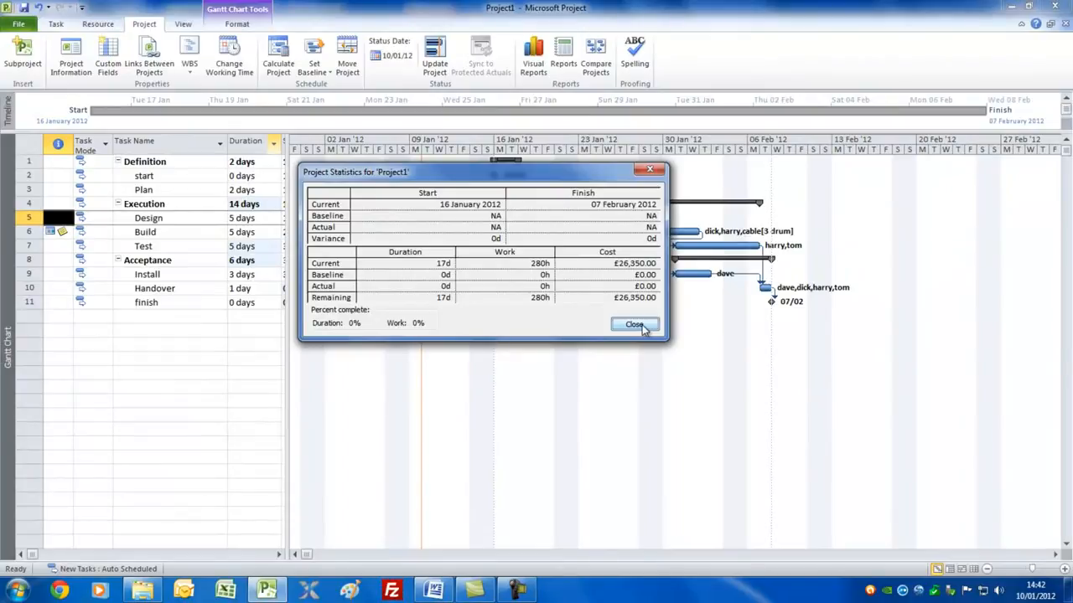
{"action": "left_click", "coordinate": [642, 326]}
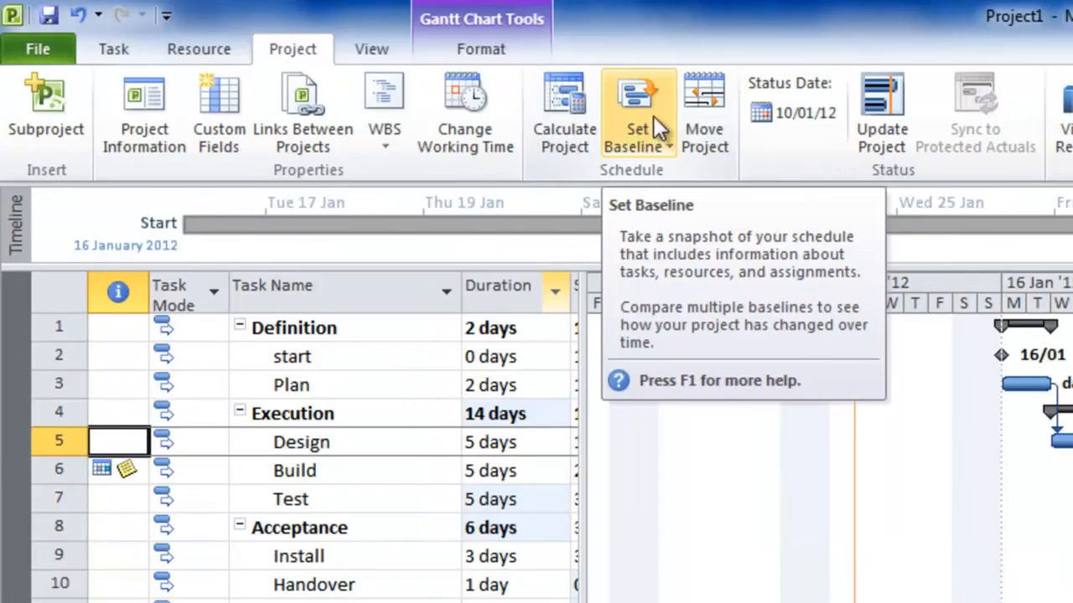
Set a baseline for the entire project, stored as Baseline.
{"action": "left_click", "coordinate": [323, 61]}
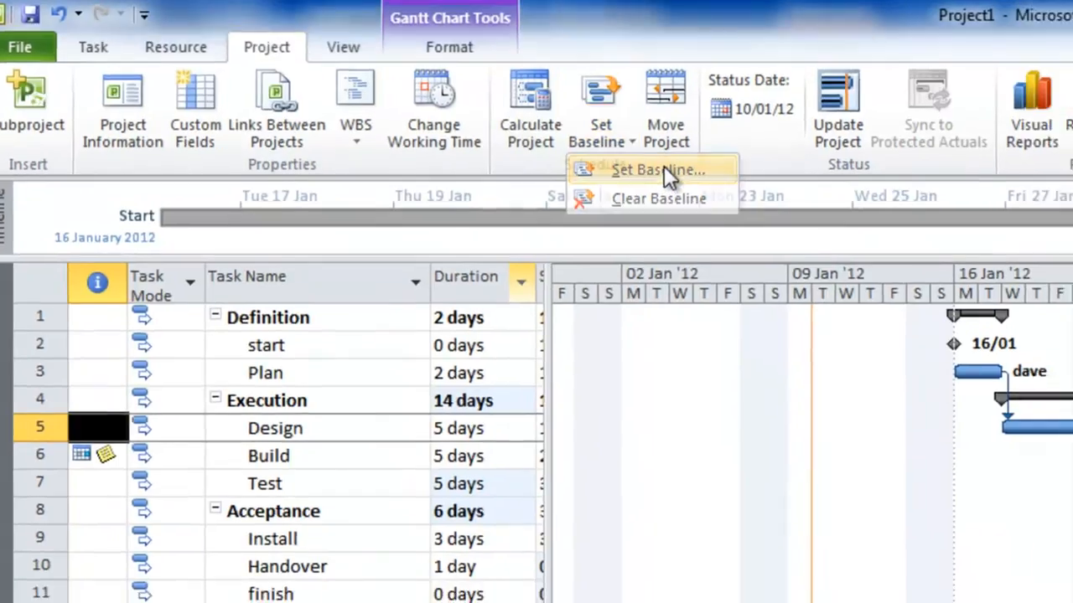
{"action": "left_click", "coordinate": [700, 176]}
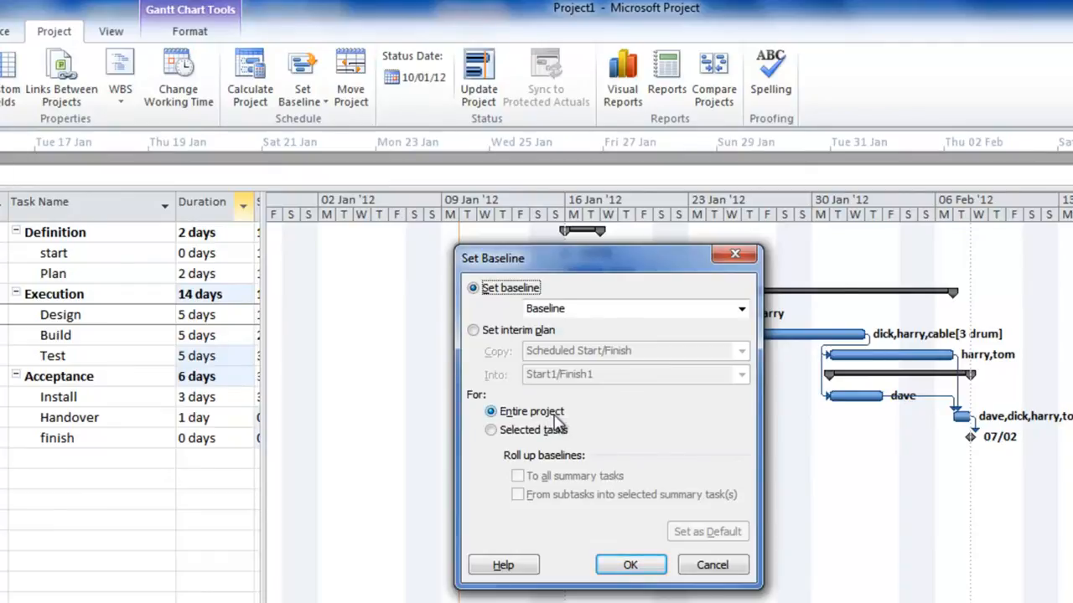
{"action": "left_click", "coordinate": [631, 565]}
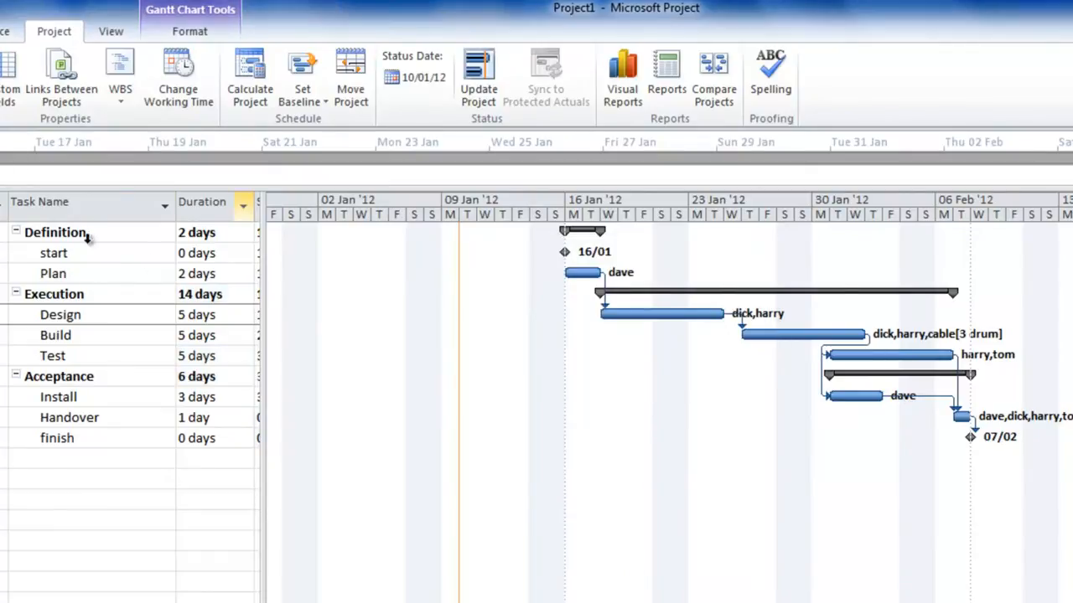
Switch the project to the Tracking Gantt view.
{"action": "left_click", "coordinate": [66, 37]}
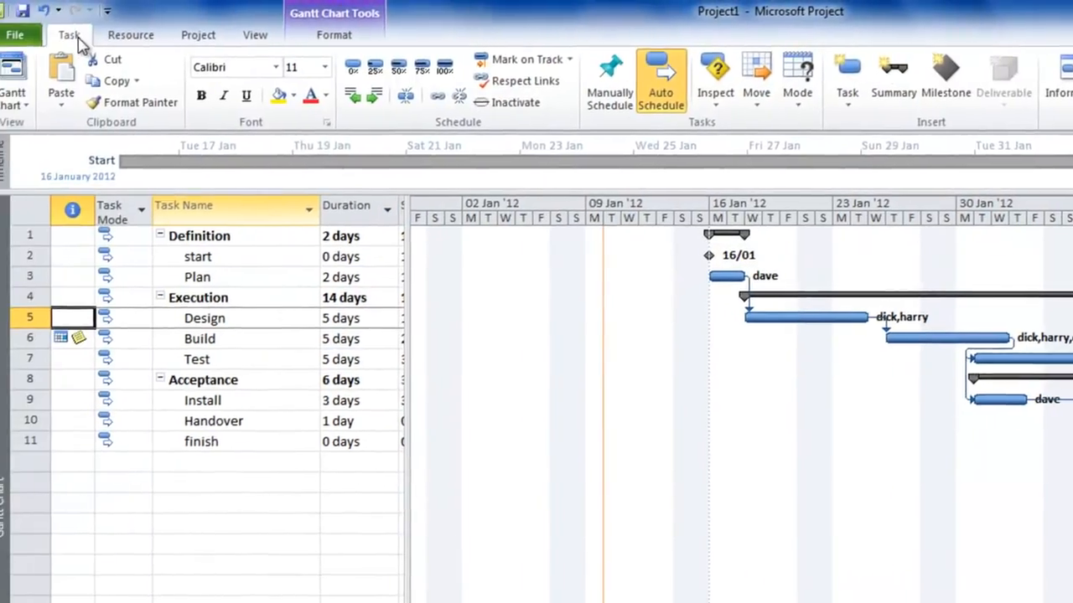
{"action": "left_click", "coordinate": [41, 111]}
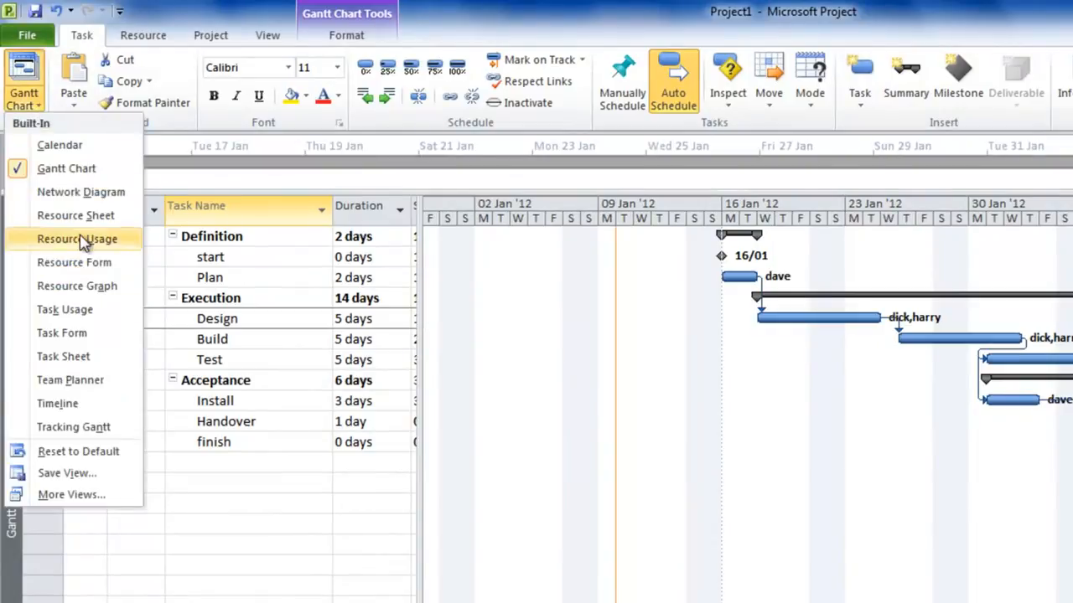
{"action": "left_click", "coordinate": [76, 427]}
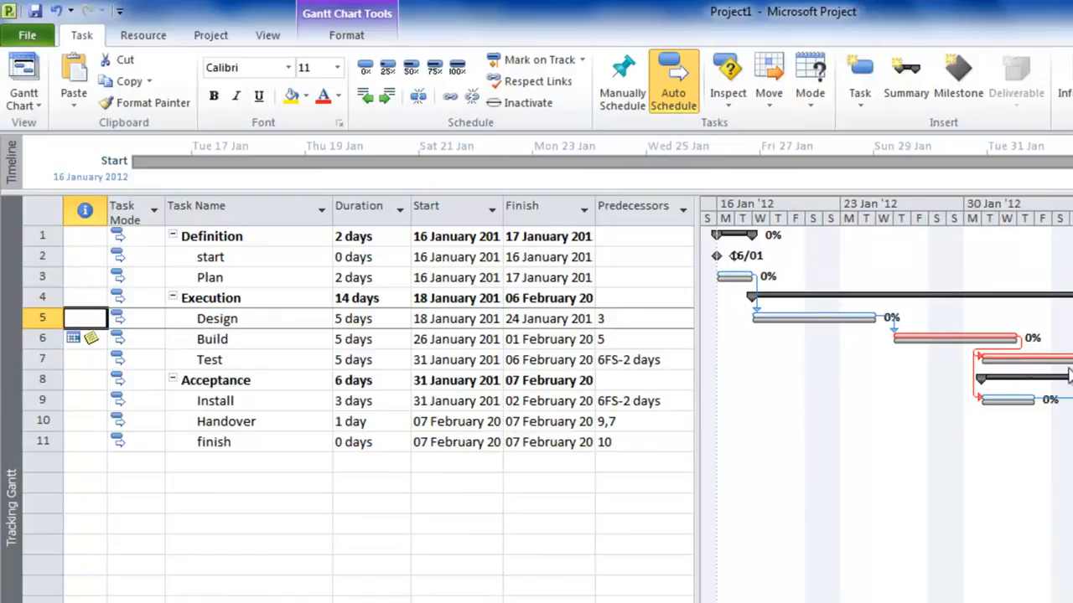
Show the Tracking table and widen the table area so that all its columns are displayed.
{"action": "left_click", "coordinate": [266, 38]}
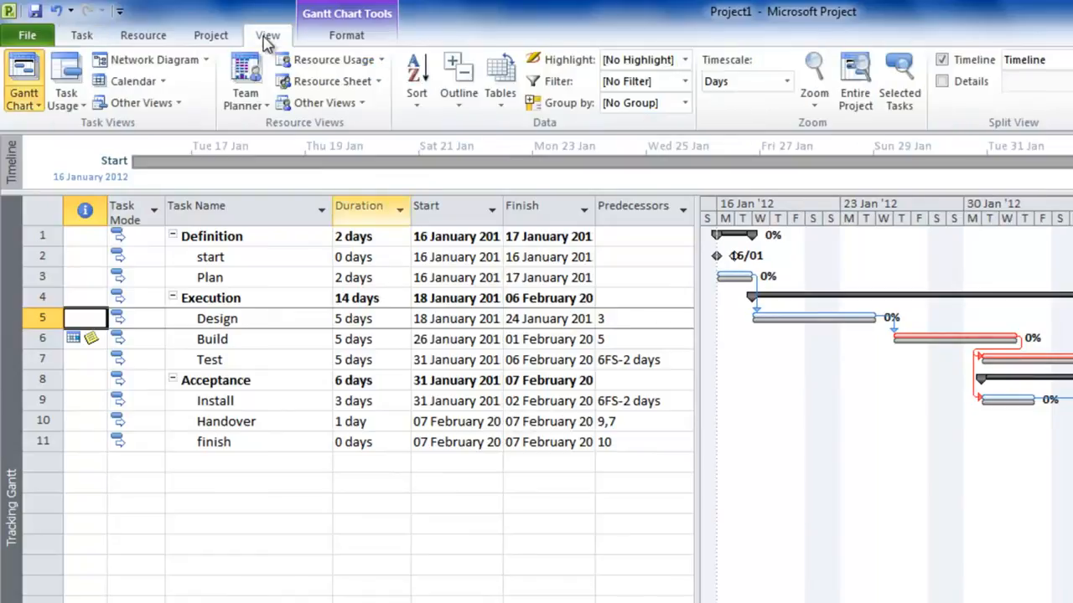
{"action": "left_click", "coordinate": [503, 105]}
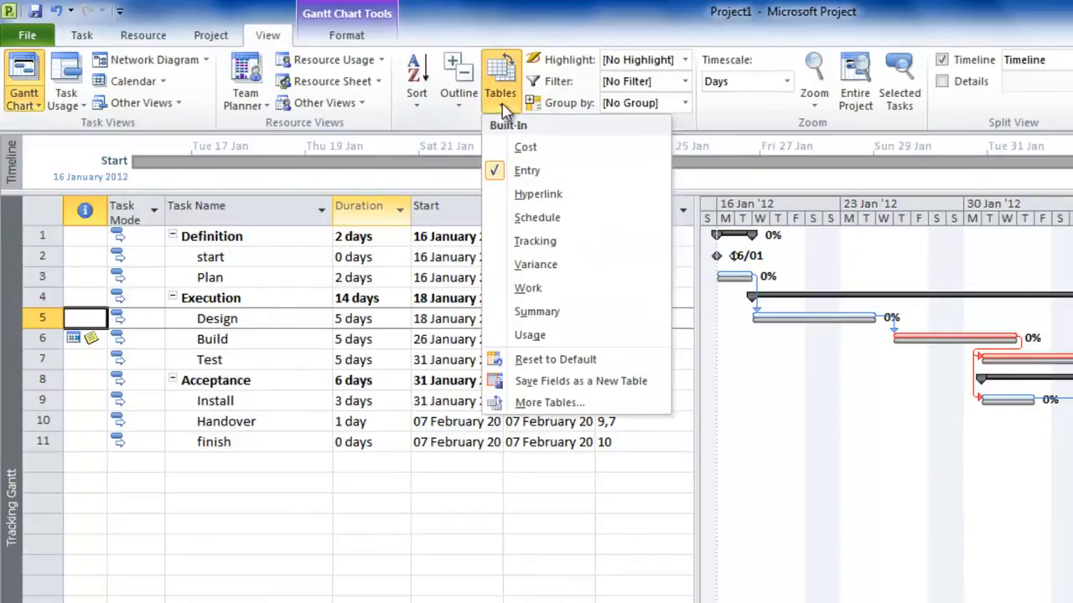
{"action": "left_click", "coordinate": [560, 243]}
{"action": "left_click_drag", "start_coordinate": [716, 438], "coordinate": [998, 431]}
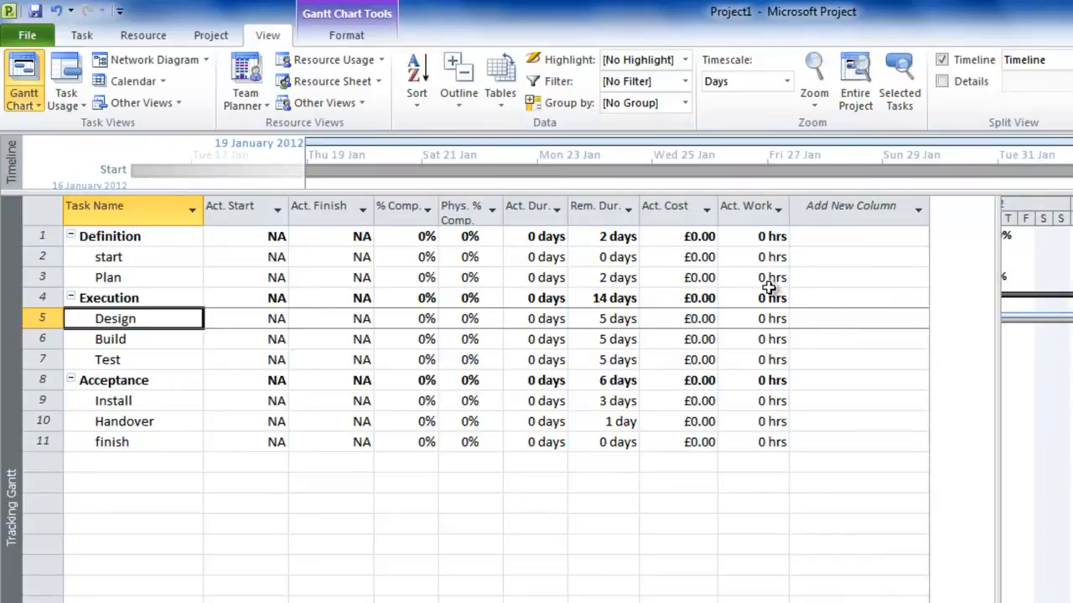
Switch the task table to the Work table and narrow it to expose the Gantt bars.
{"action": "left_click", "coordinate": [500, 109]}
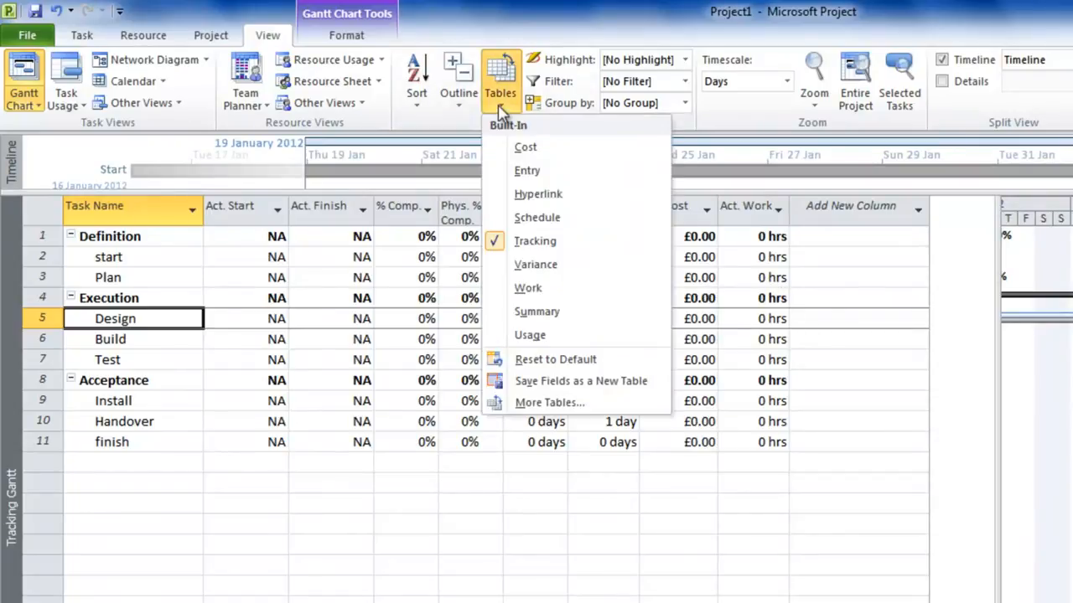
{"action": "left_click", "coordinate": [534, 290]}
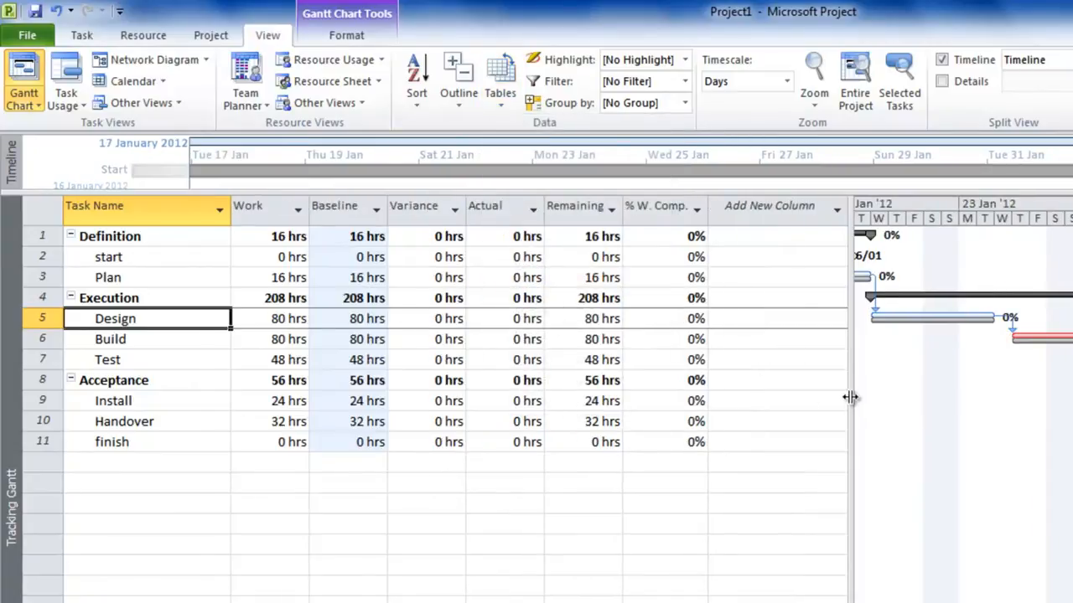
{"action": "left_click_drag", "start_coordinate": [848, 397], "coordinate": [402, 355]}
Mark the Plan task as 100% complete.
{"action": "left_click", "coordinate": [143, 37]}
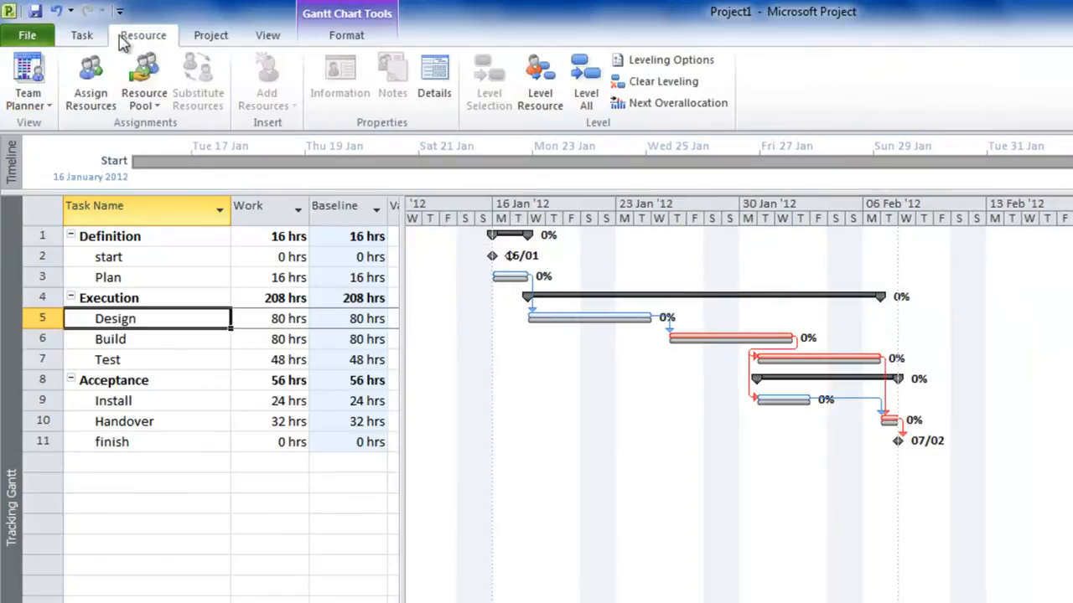
{"action": "left_click", "coordinate": [82, 37]}
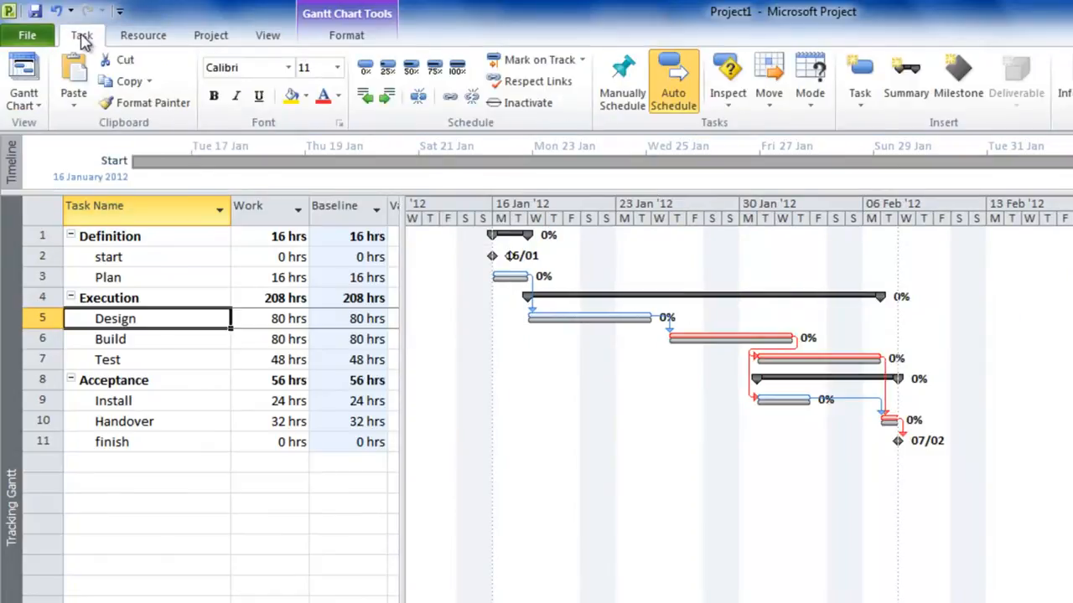
{"action": "left_click", "coordinate": [168, 284]}
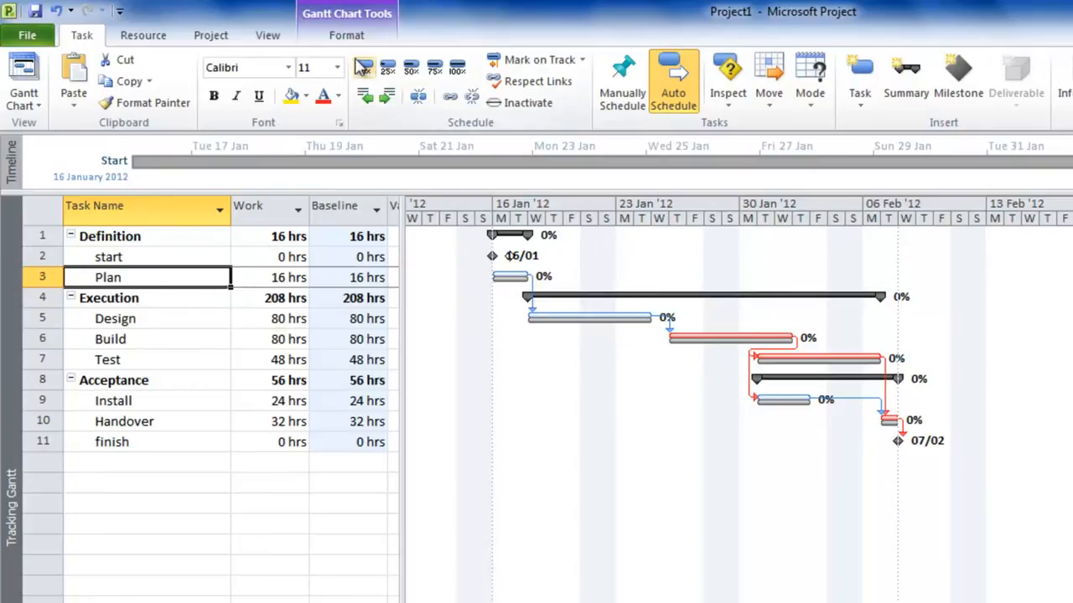
{"action": "left_click", "coordinate": [458, 71]}
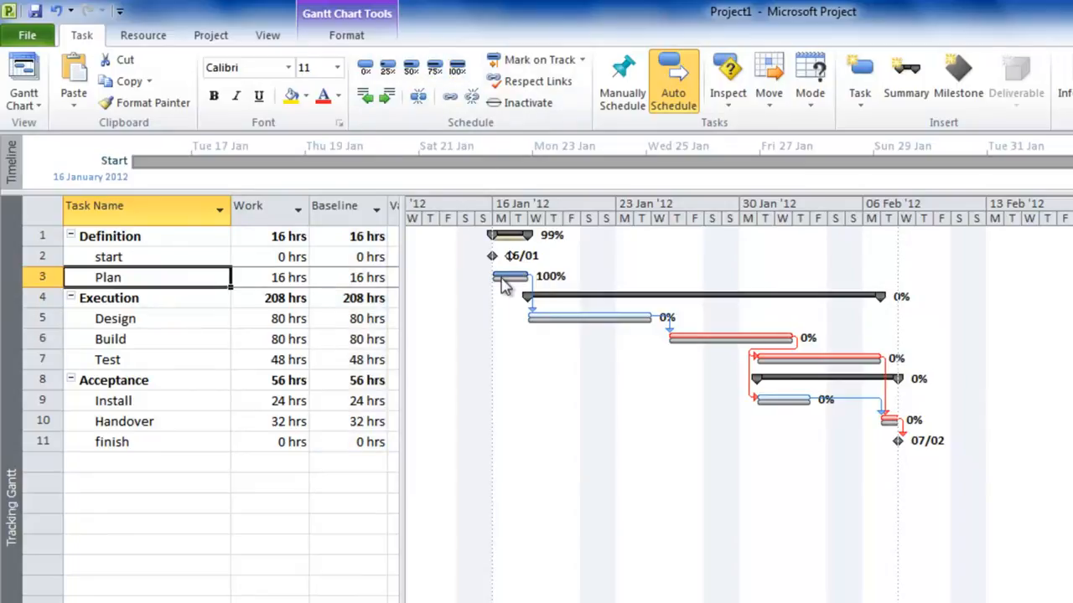
Set the Design task's start date to 19 January 2012, keeping its link with the Plan task.
{"action": "left_click", "coordinate": [165, 319]}
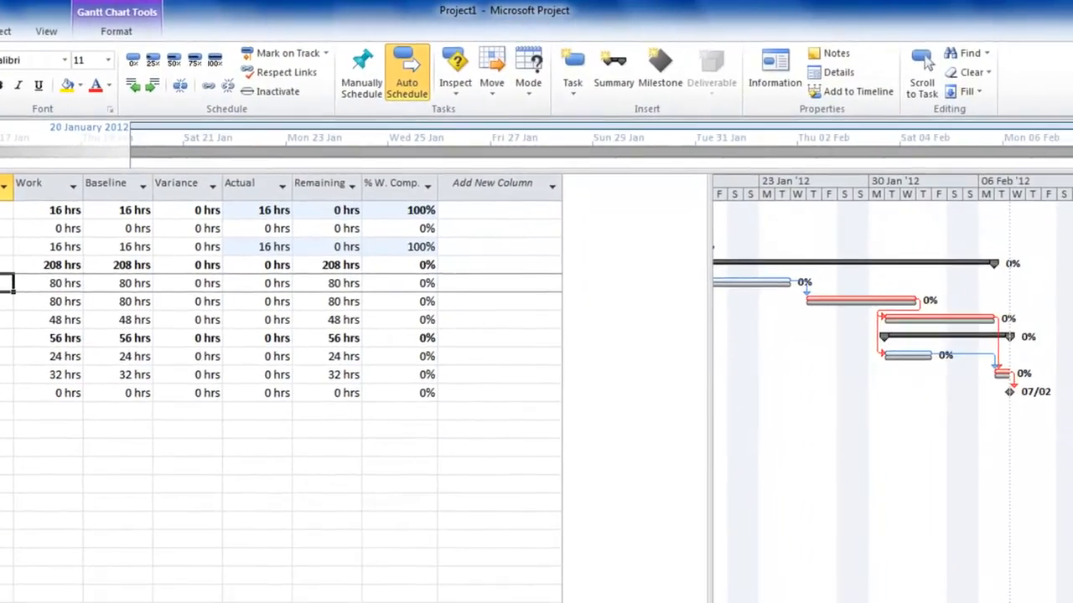
{"action": "double_click", "coordinate": [178, 321]}
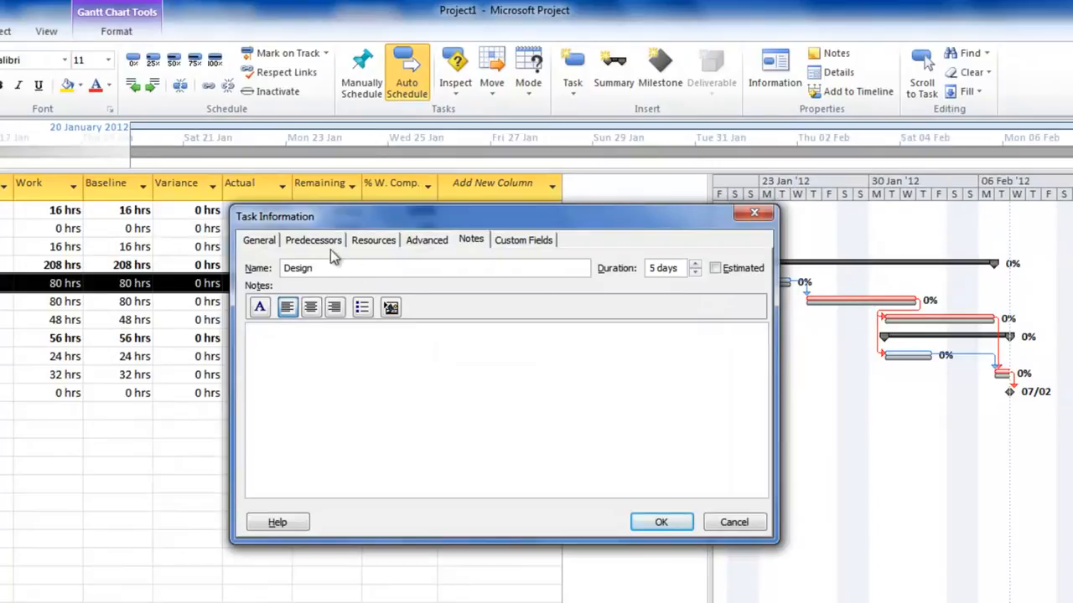
{"action": "left_click", "coordinate": [262, 240]}
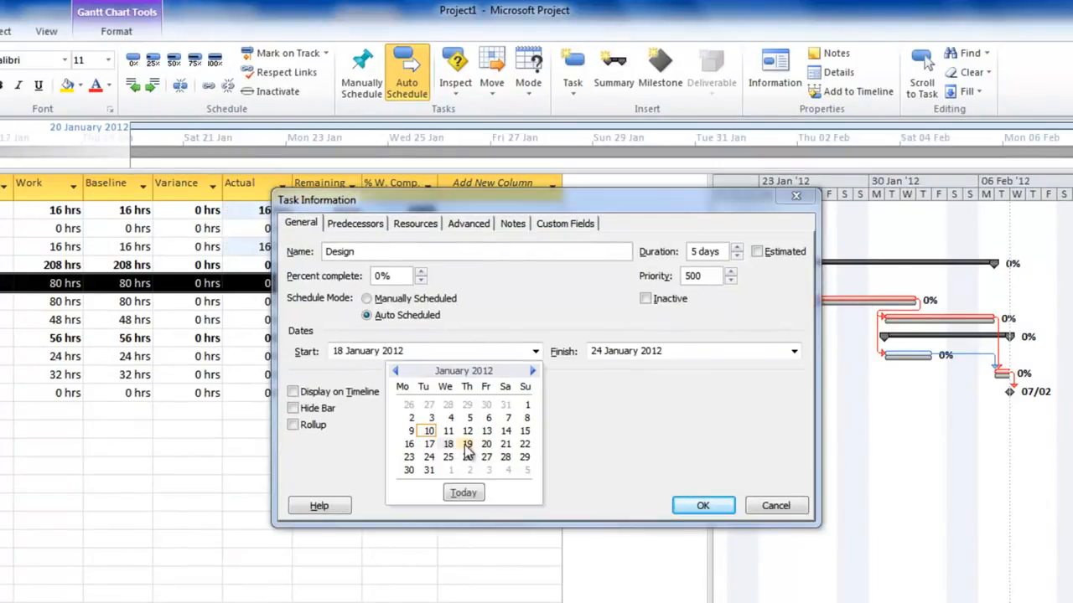
{"action": "left_click", "coordinate": [468, 444]}
{"action": "left_click", "coordinate": [699, 506]}
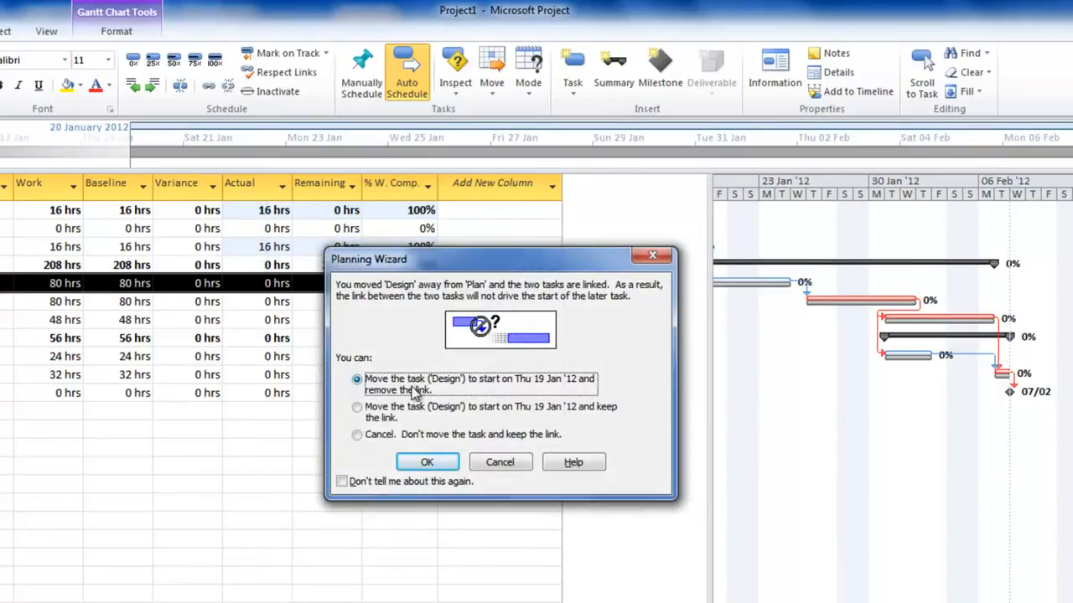
{"action": "left_click", "coordinate": [358, 408]}
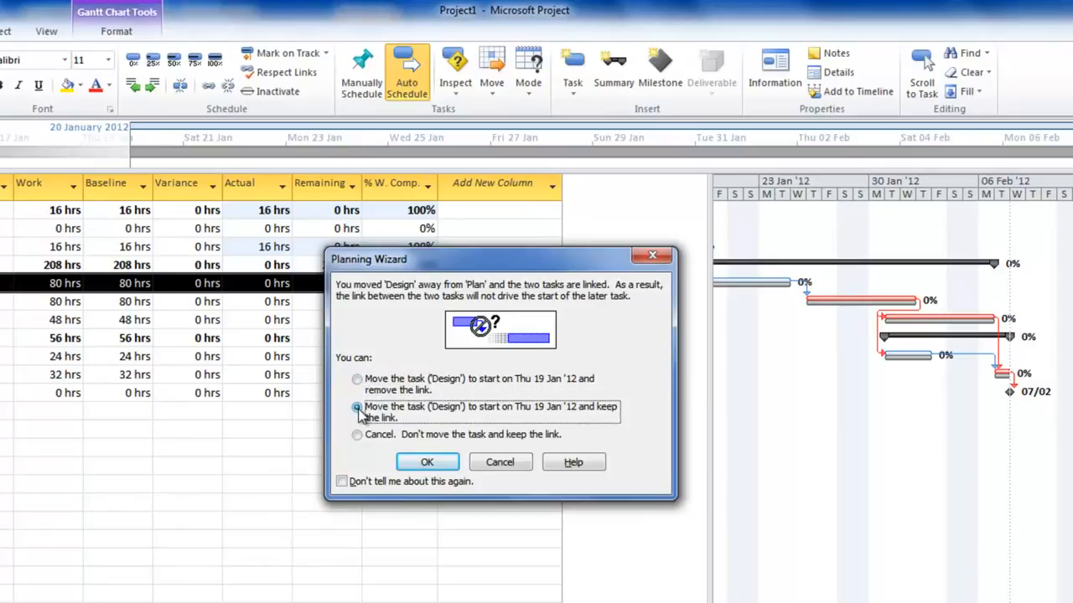
{"action": "left_click", "coordinate": [427, 463]}
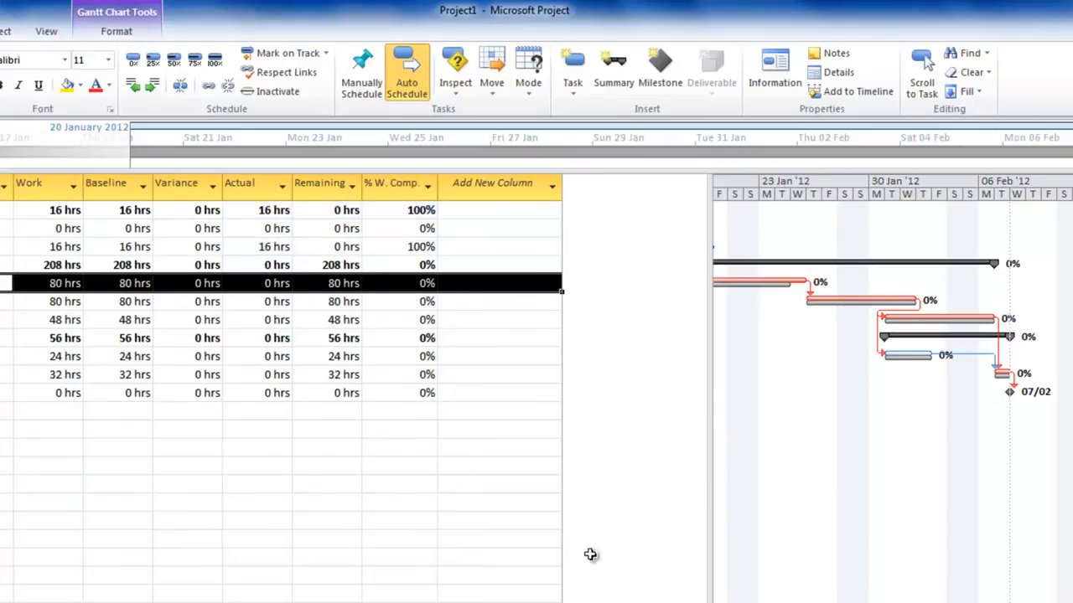
Set the Design task's actual work to 15 hrs.
{"action": "left_click_drag", "start_coordinate": [714, 515], "coordinate": [273, 462]}
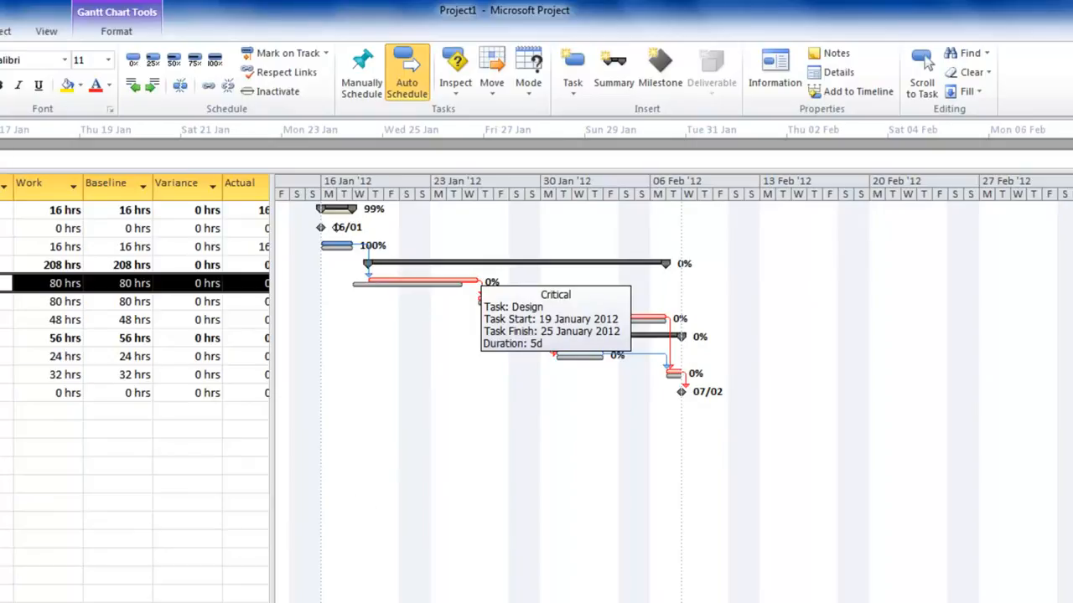
{"action": "scroll", "coordinate": [674, 389], "scroll_direction": "left", "scroll_amount": 1}
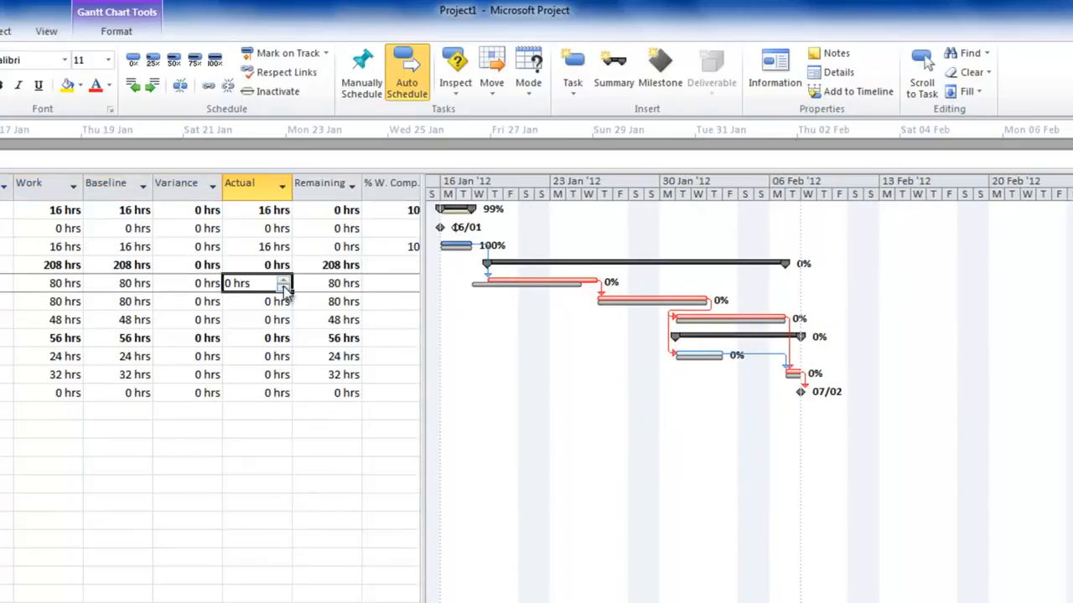
{"action": "left_click", "coordinate": [284, 279]}
{"action": "left_click", "coordinate": [284, 279]}
{"action": "left_click", "coordinate": [285, 279]}
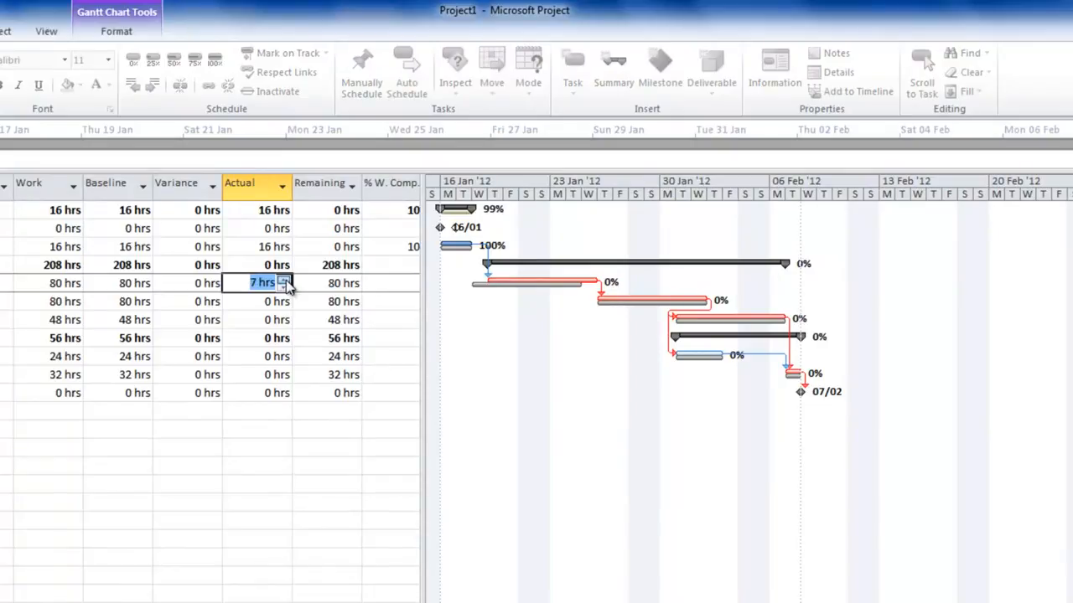
{"action": "left_click", "coordinate": [341, 285]}
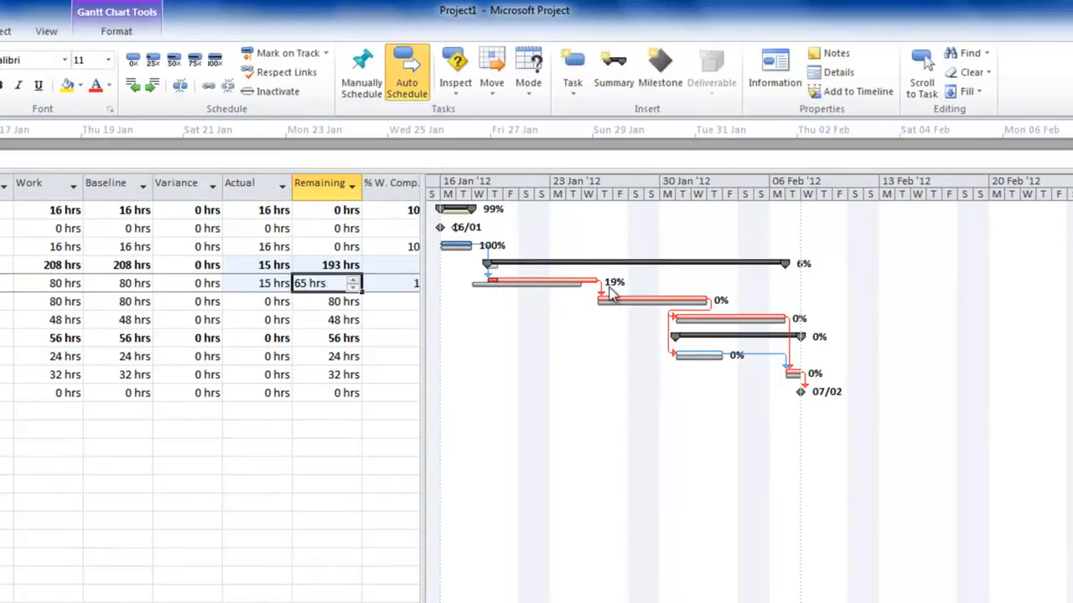
Set the Design task's actual work to 25 hrs and its remaining work to 70 hrs.
{"action": "left_click_drag", "start_coordinate": [426, 391], "coordinate": [513, 388]}
{"action": "left_click", "coordinate": [419, 285]}
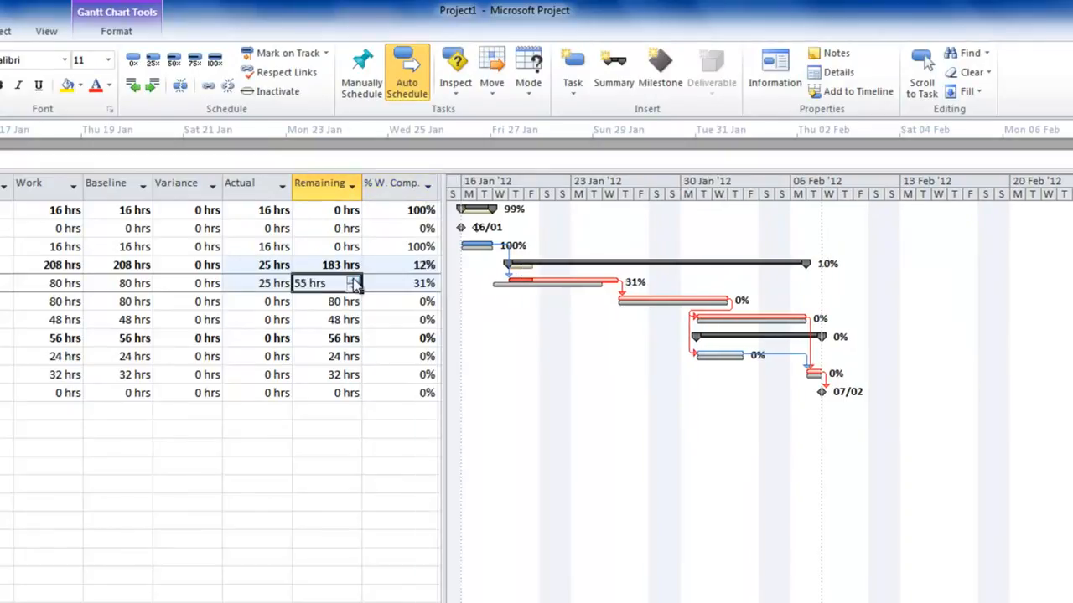
{"action": "left_click", "coordinate": [353, 279]}
{"action": "left_click", "coordinate": [352, 279]}
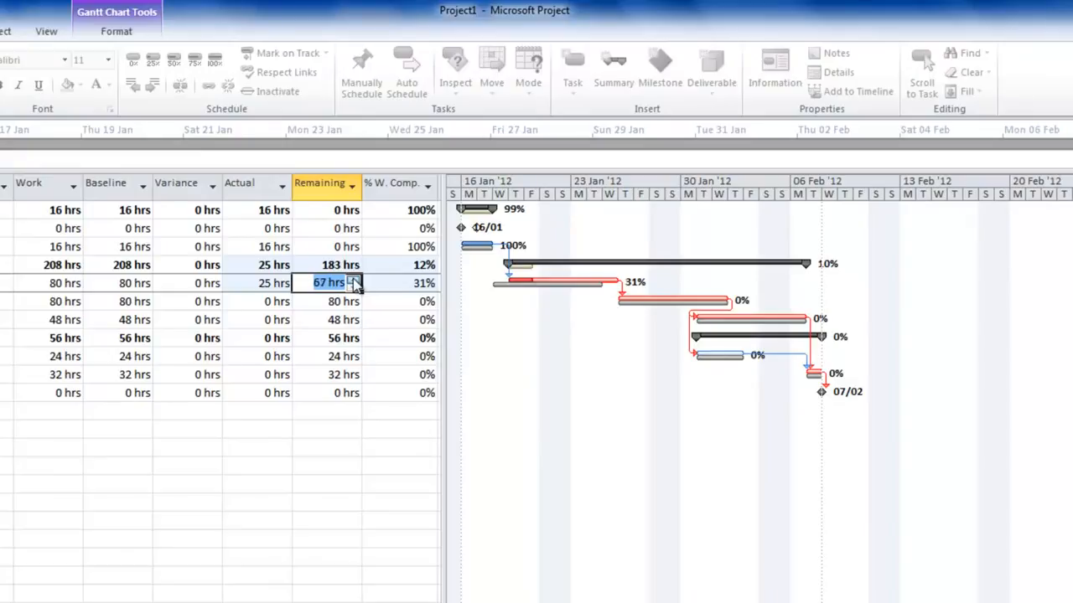
{"action": "left_click", "coordinate": [270, 285]}
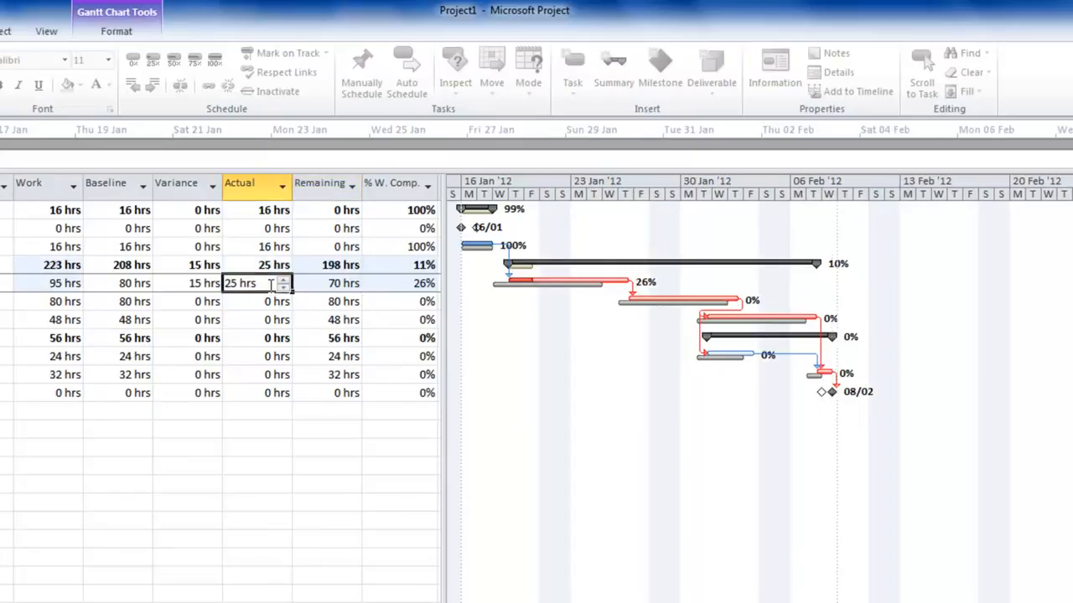
Set the Build task's remaining work to 199 hrs.
{"action": "left_click", "coordinate": [635, 303]}
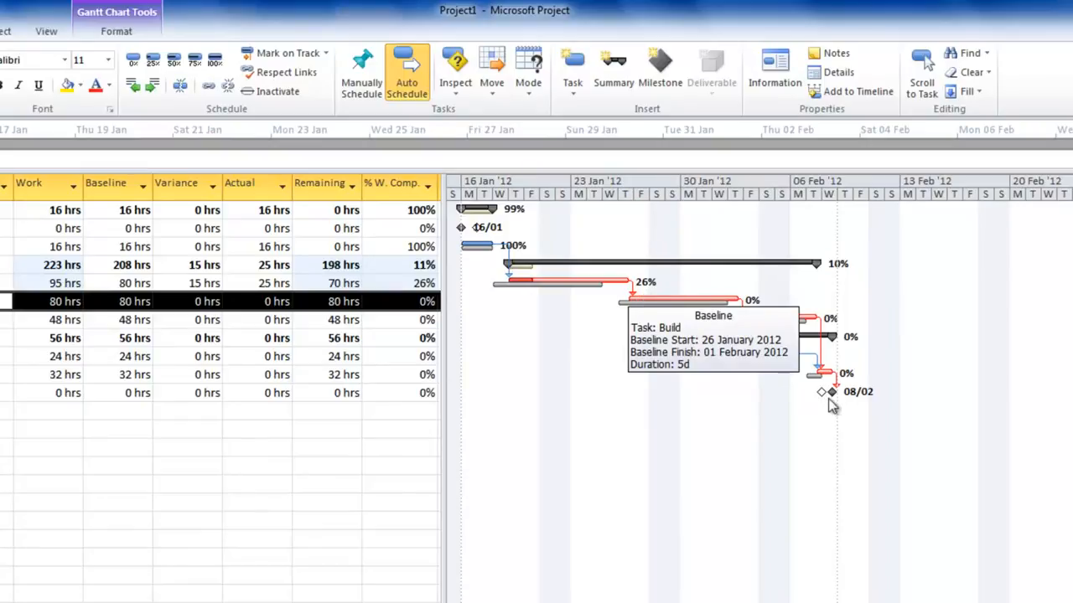
{"action": "left_click", "coordinate": [333, 303]}
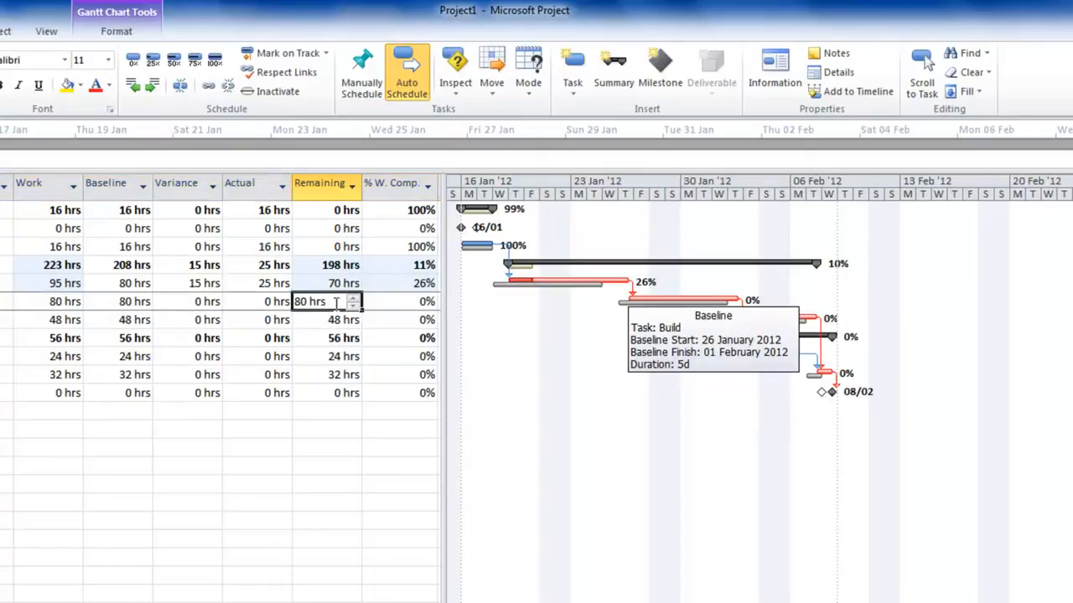
{"action": "type", "text": "199"}
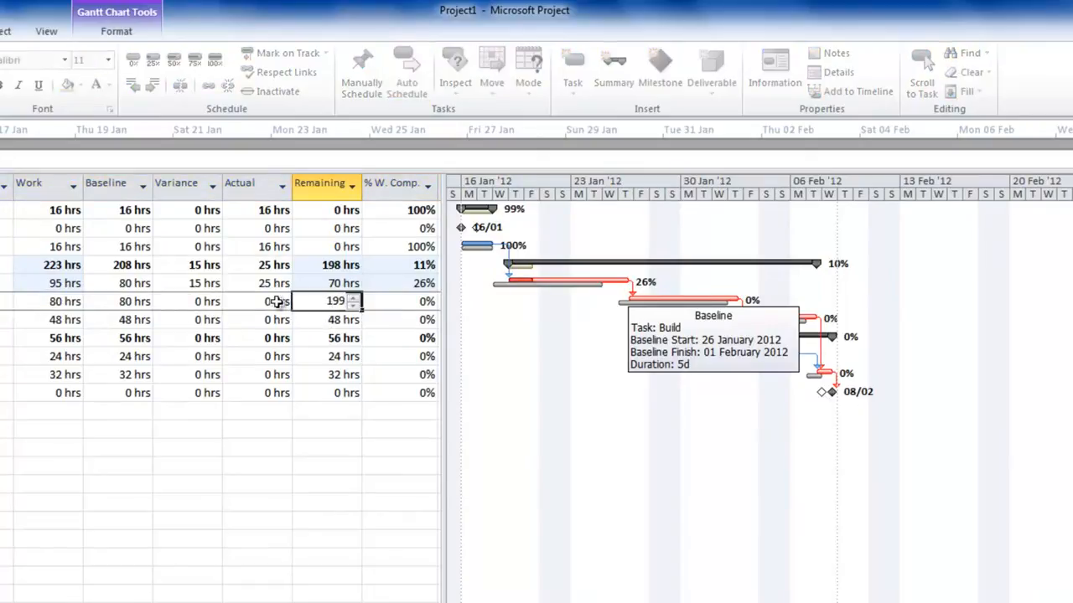
{"action": "left_click", "coordinate": [276, 302]}
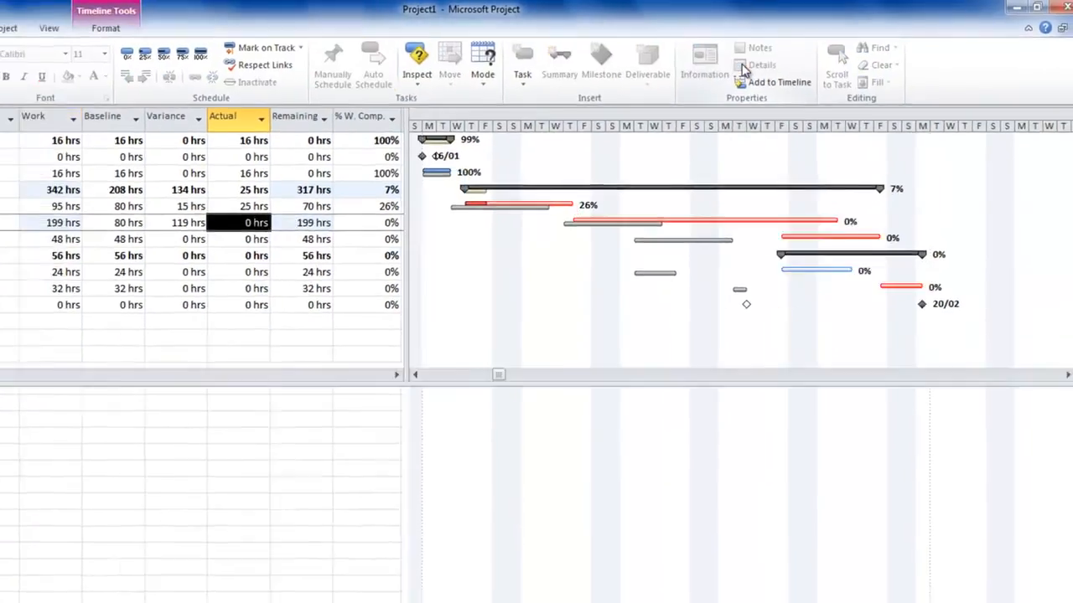
Split the view to display the Task Details Form and load the Design task in it.
{"action": "left_click", "coordinate": [718, 76]}
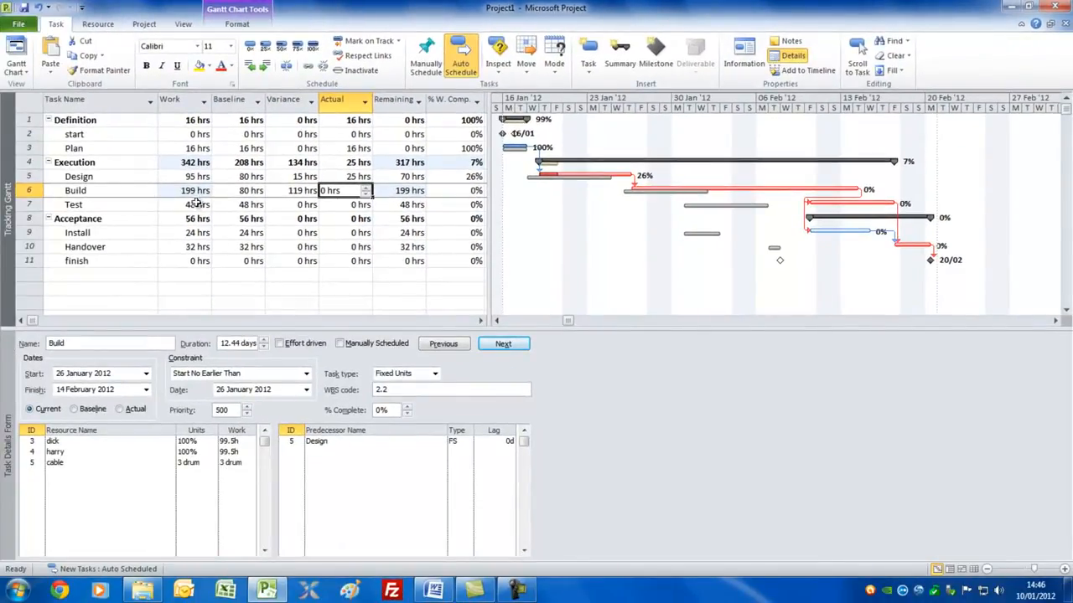
{"action": "left_click", "coordinate": [109, 191]}
{"action": "key", "text": "Up"}
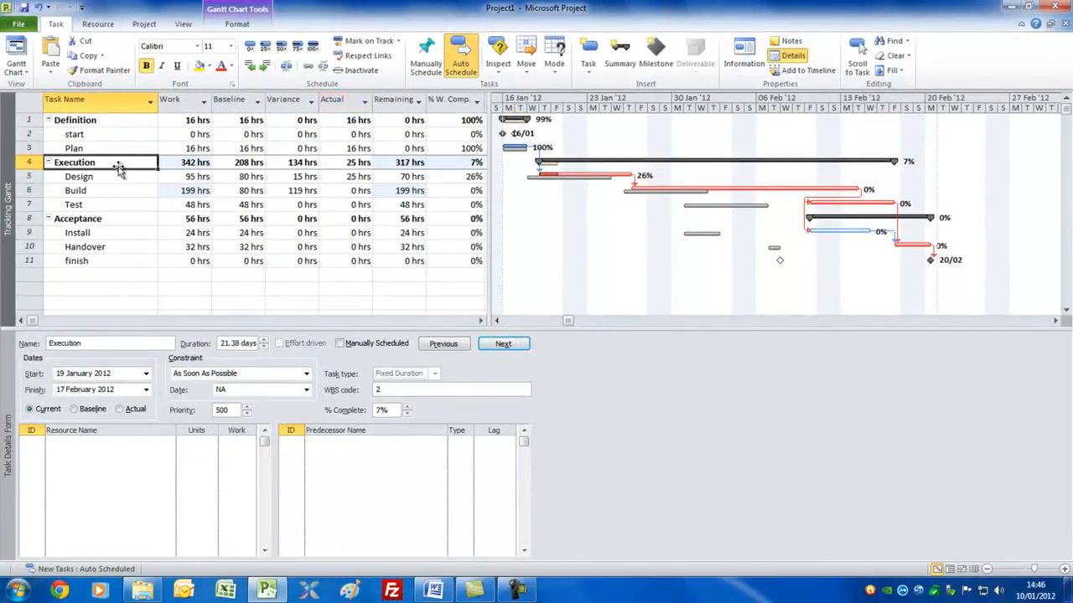
{"action": "key", "text": "Down"}
{"action": "left_click", "coordinate": [119, 178]}
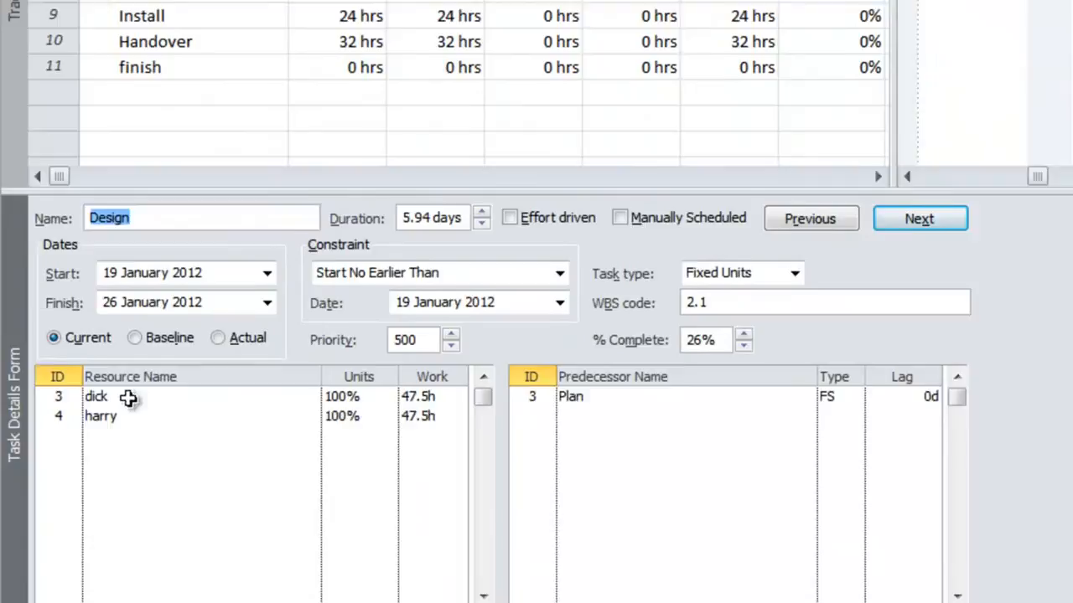
Switch the Design task's details form to the Work fields of its assigned resources.
{"action": "left_click", "coordinate": [73, 441]}
{"action": "left_click", "coordinate": [72, 453]}
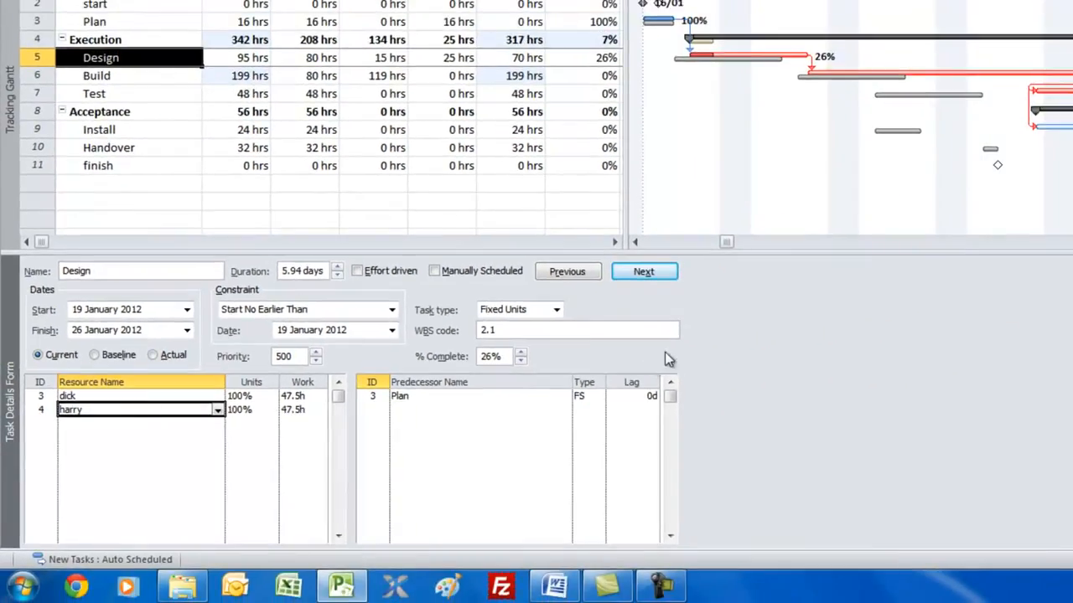
{"action": "right_click", "coordinate": [809, 367]}
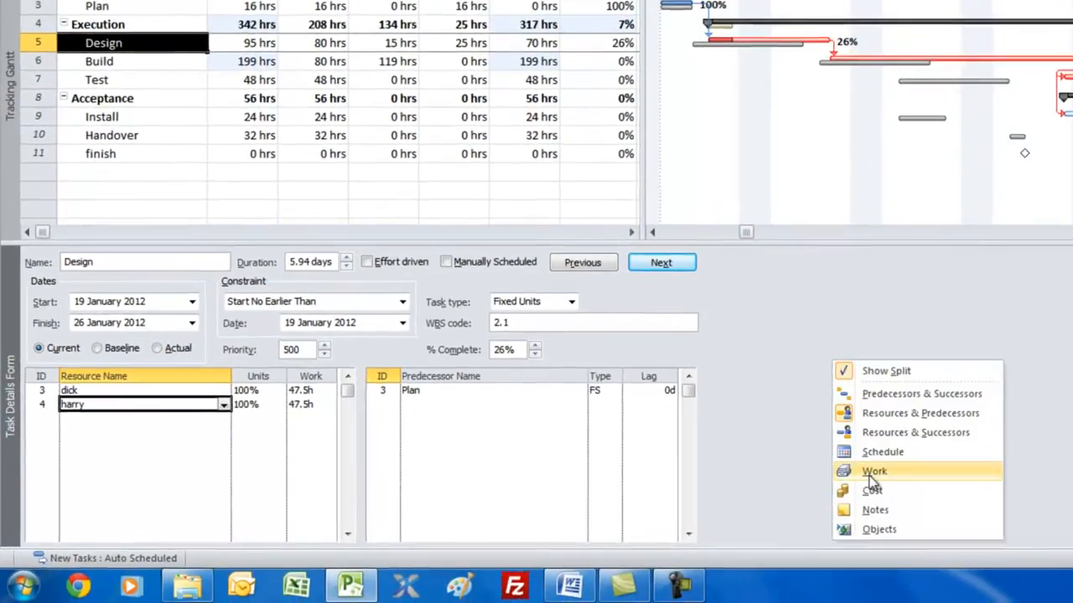
{"action": "left_click", "coordinate": [848, 474]}
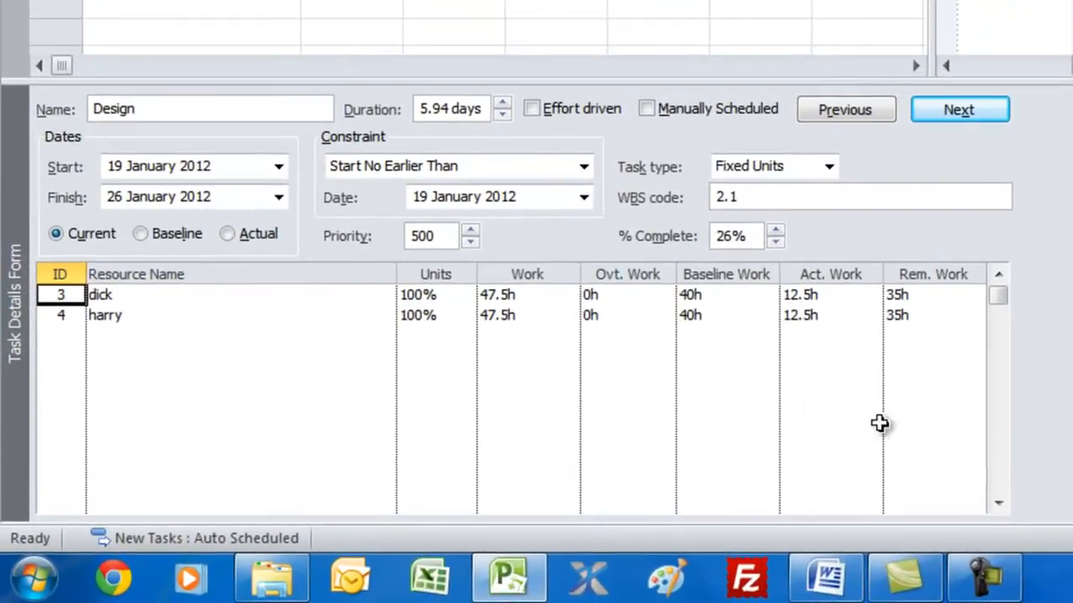
Set the remaining work on the Design task to 40h for the resource with ID 3.
{"action": "left_click", "coordinate": [806, 295]}
{"action": "left_click", "coordinate": [920, 295]}
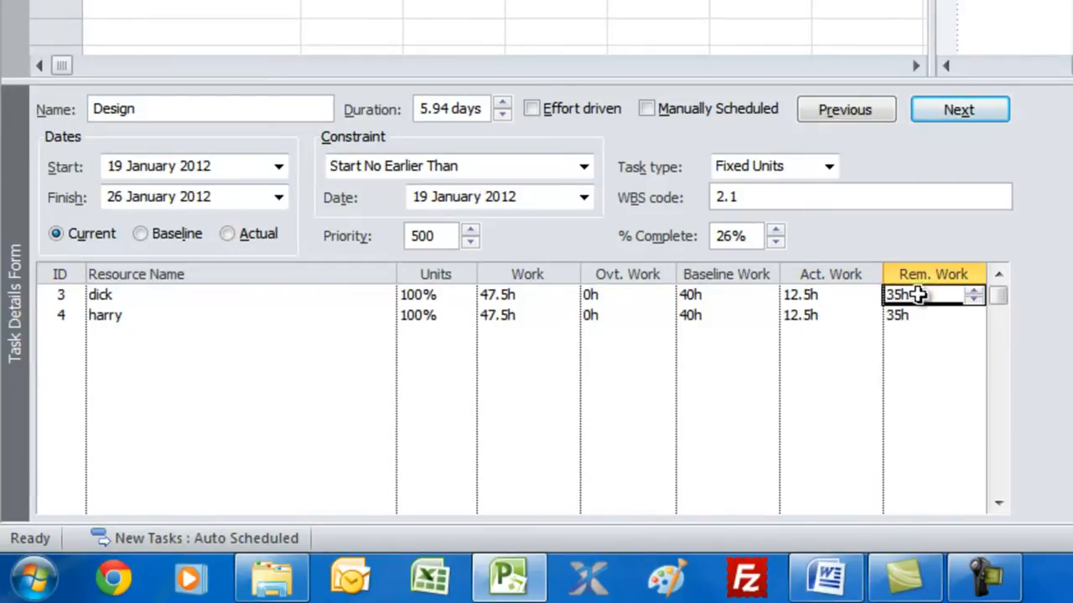
{"action": "left_click", "coordinate": [840, 326]}
{"action": "left_click", "coordinate": [899, 317]}
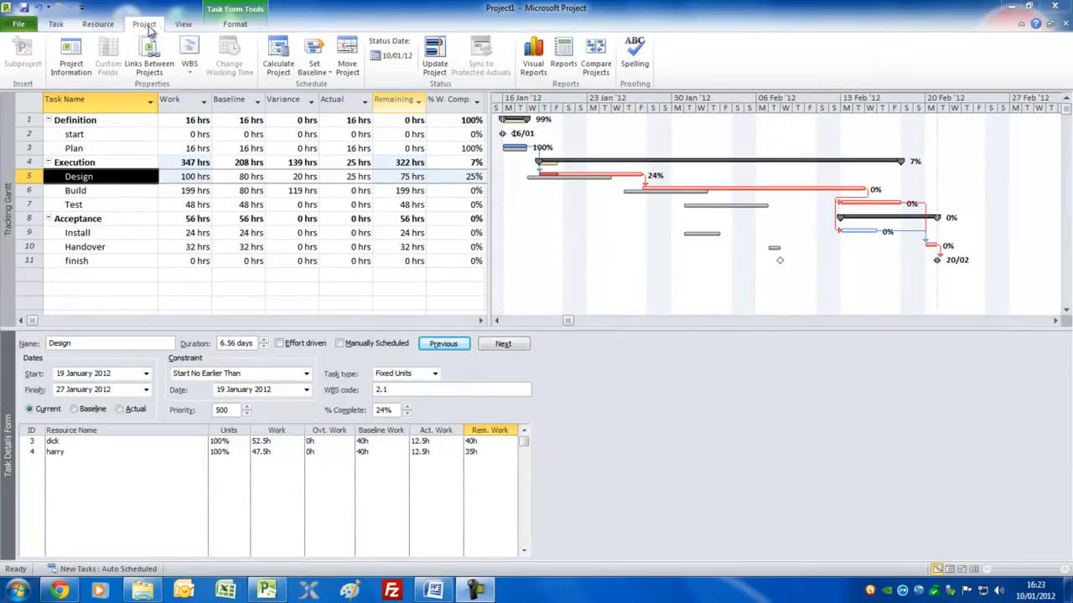
Review the available cost reports in the project's report categories, and close the reports without generating one.
{"action": "left_click", "coordinate": [565, 53]}
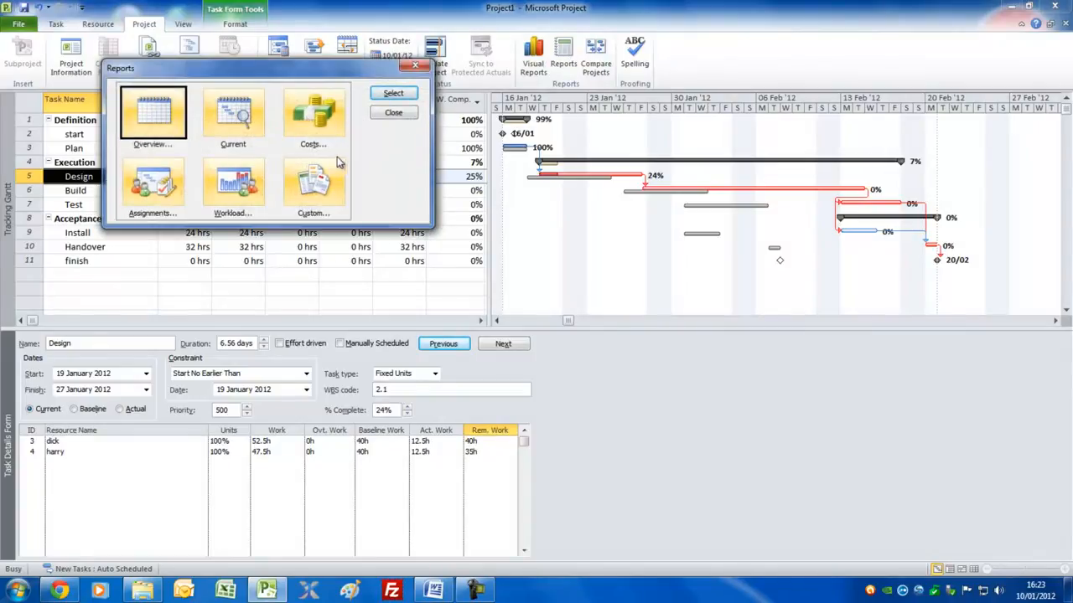
{"action": "left_click", "coordinate": [323, 111]}
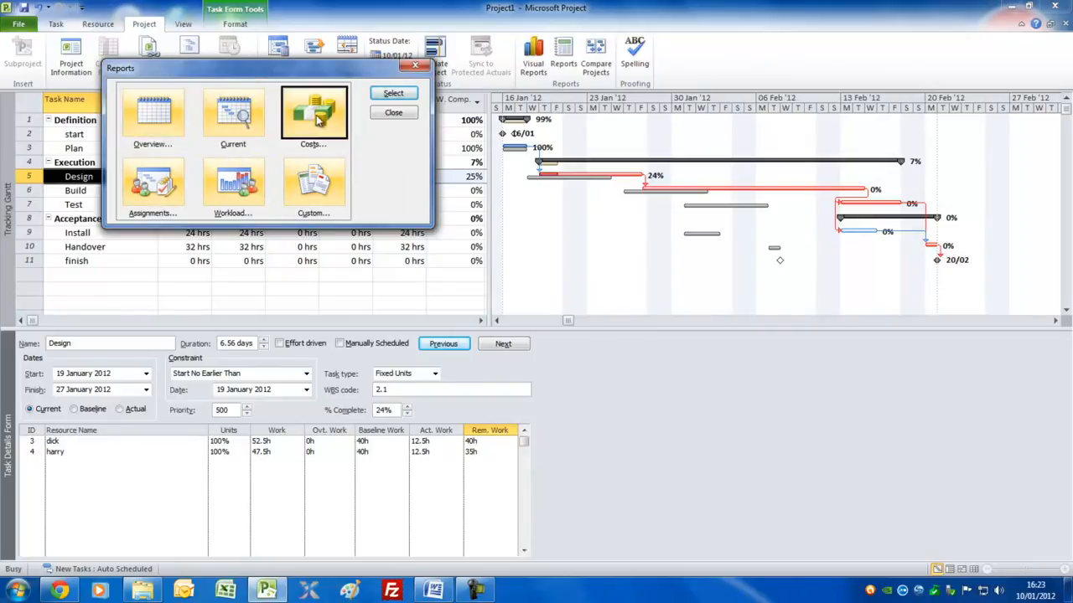
{"action": "double_click", "coordinate": [317, 120]}
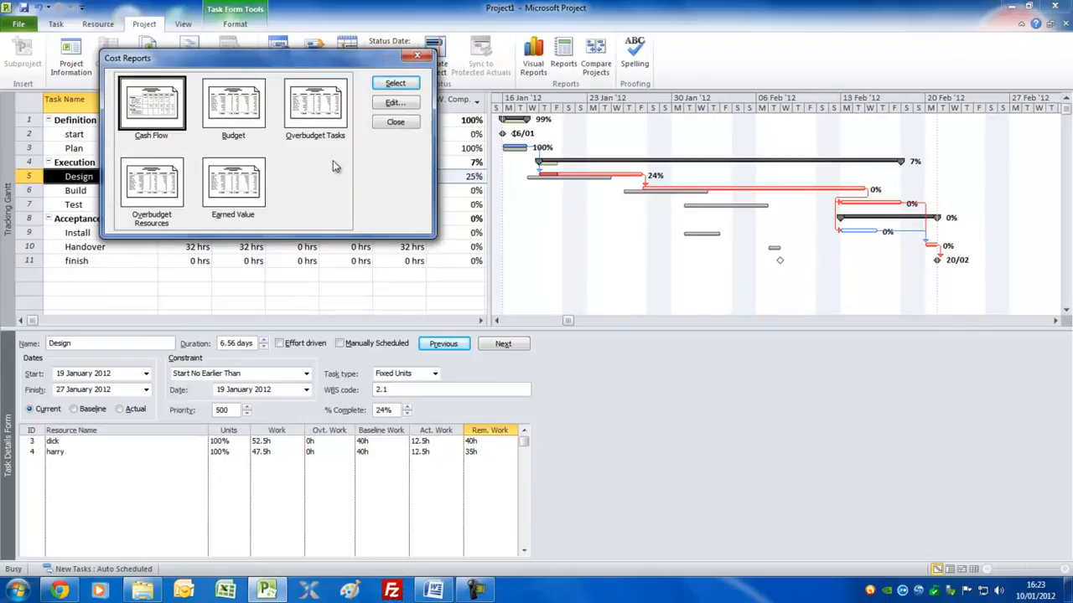
{"action": "left_click", "coordinate": [393, 123]}
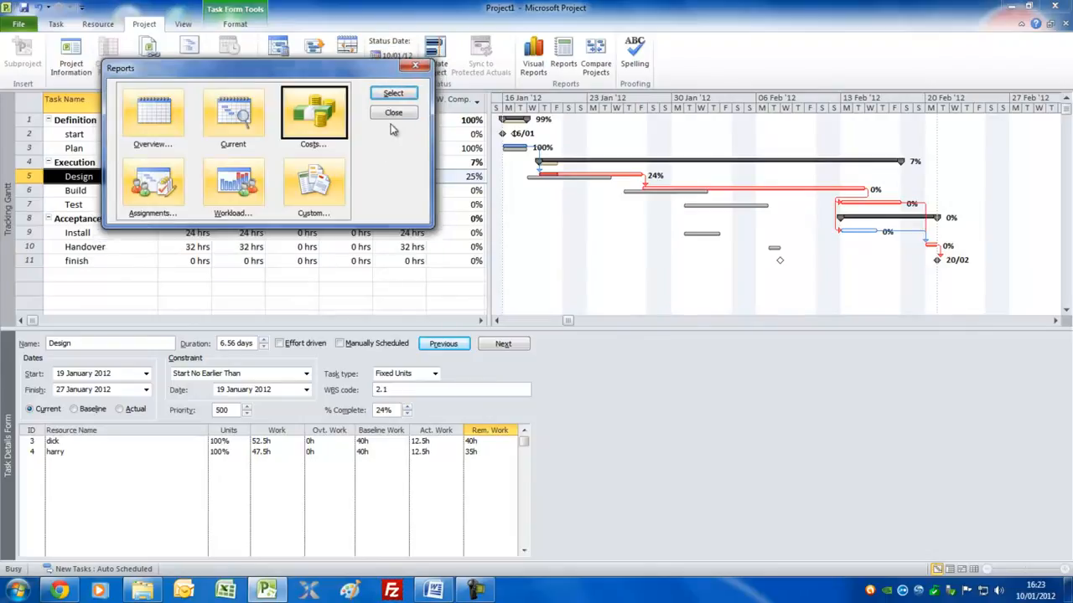
{"action": "left_click", "coordinate": [393, 114]}
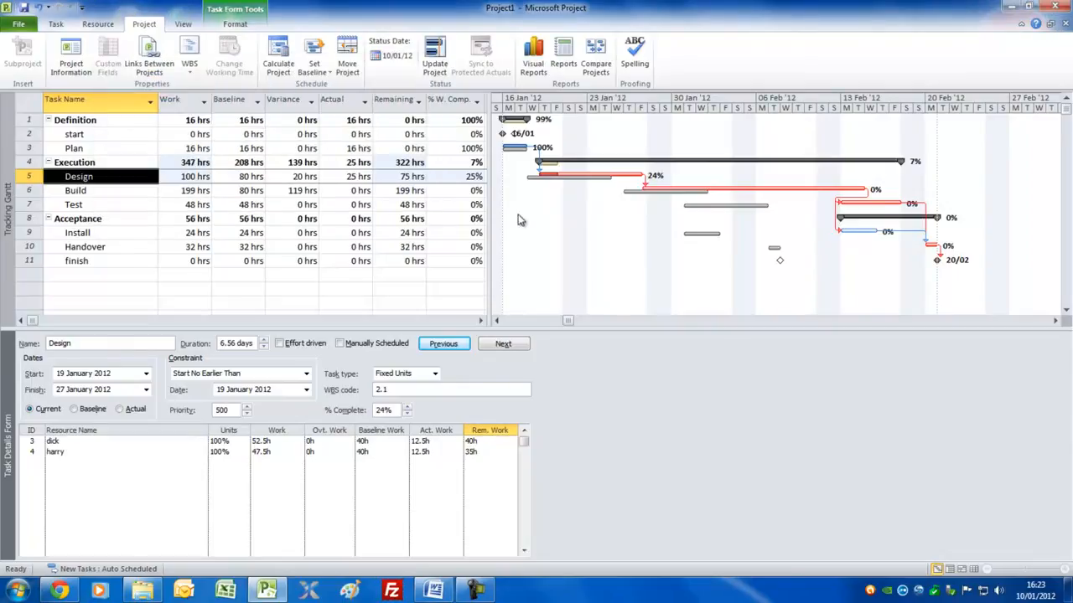